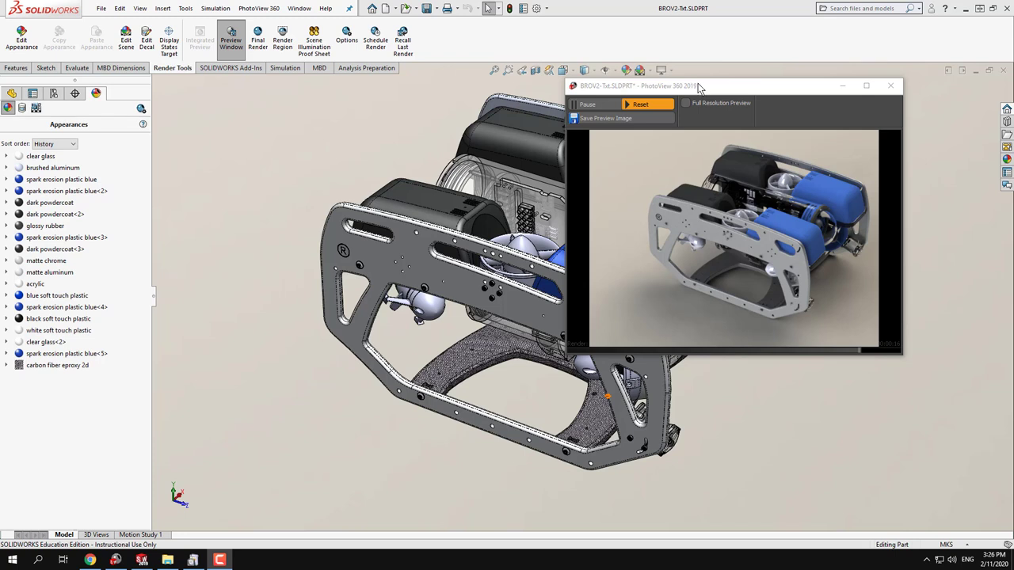
Switch to the web browser and examine the example rendering screenshots of the toy car, the blue sneaker and the green coffee machine
left_click_drag(698, 86, 735, 111)
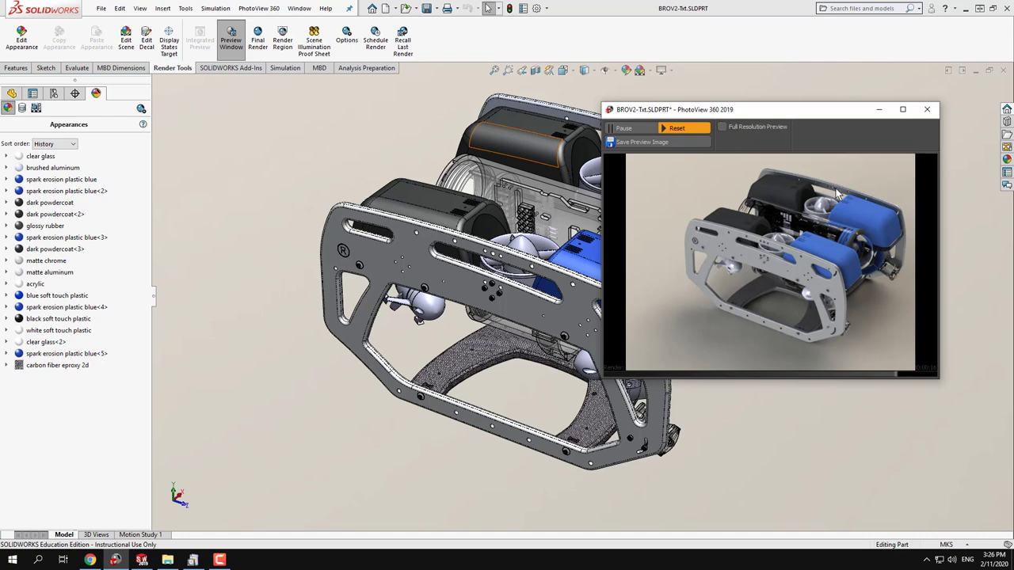
left_click(966, 8)
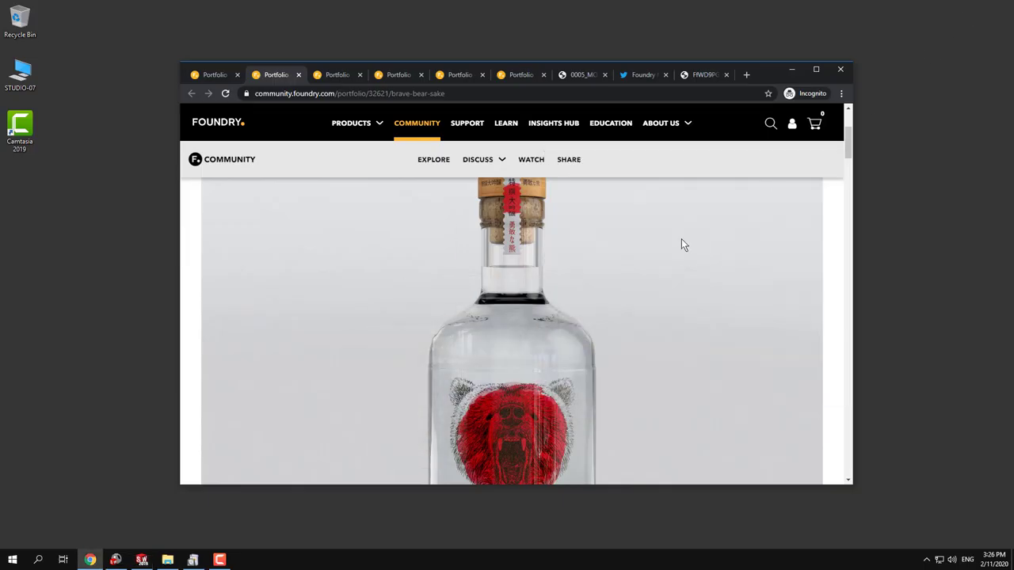
left_click(697, 76)
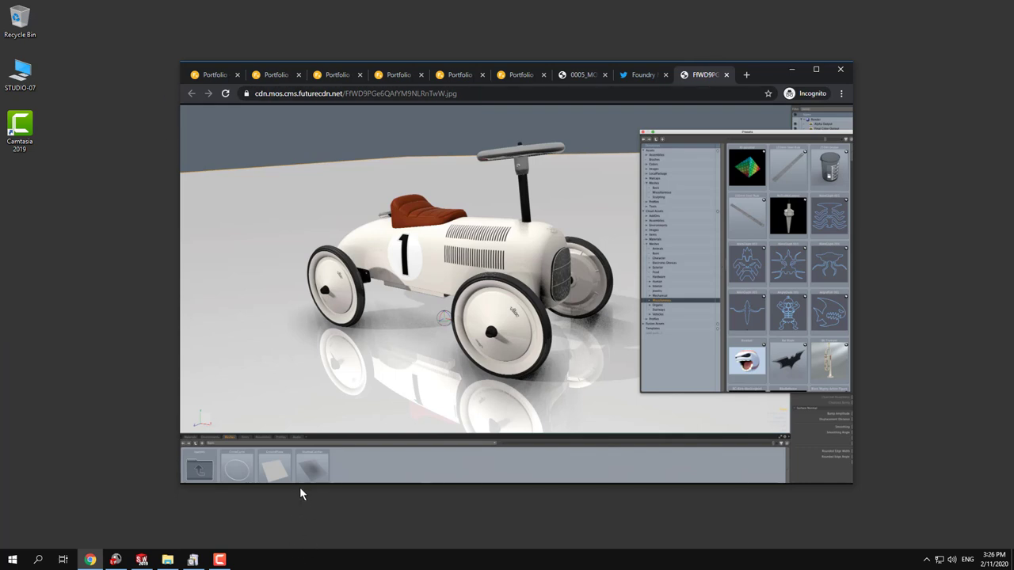
left_click_drag(299, 488, 299, 518)
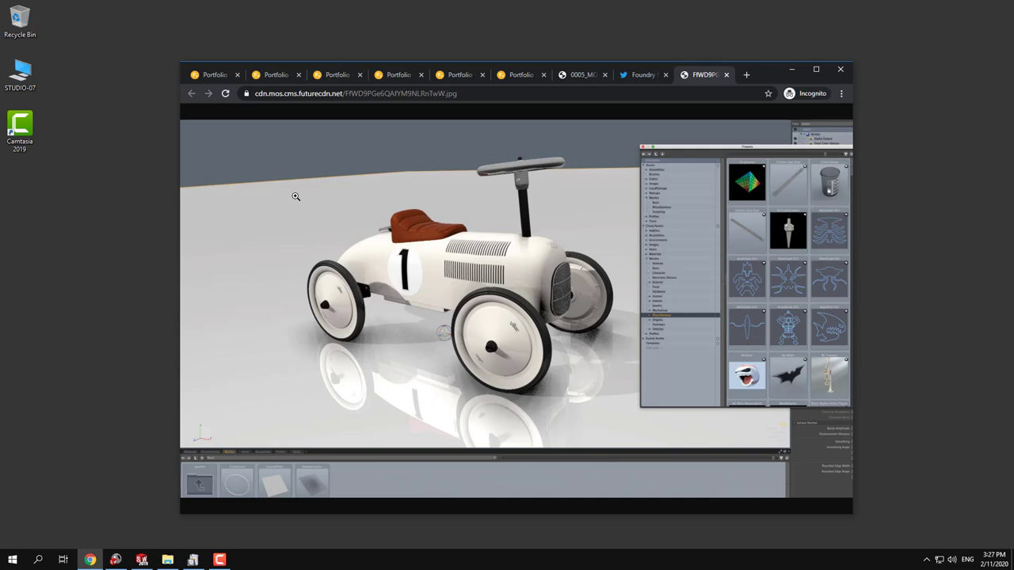
left_click(669, 75)
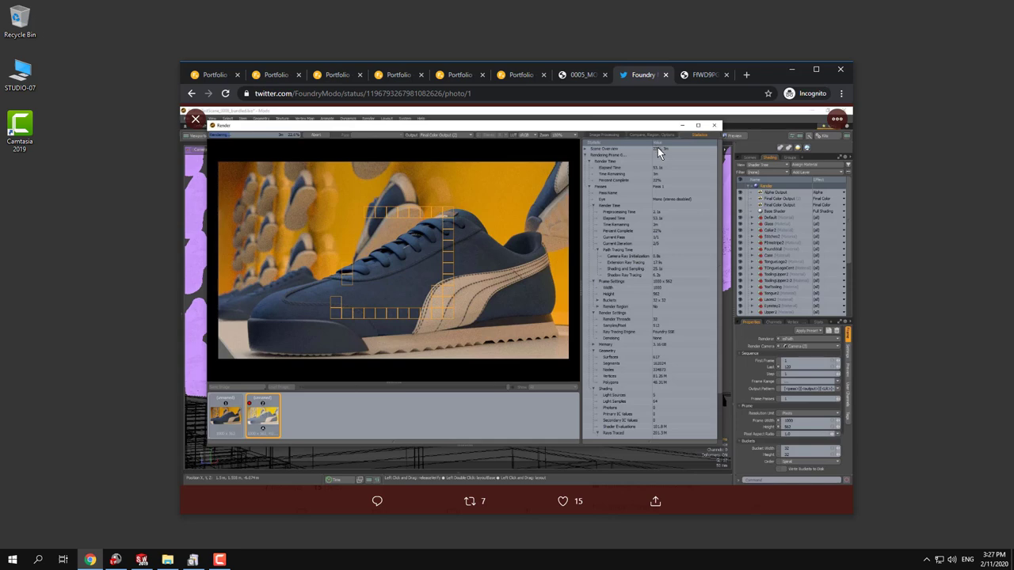
left_click(701, 79)
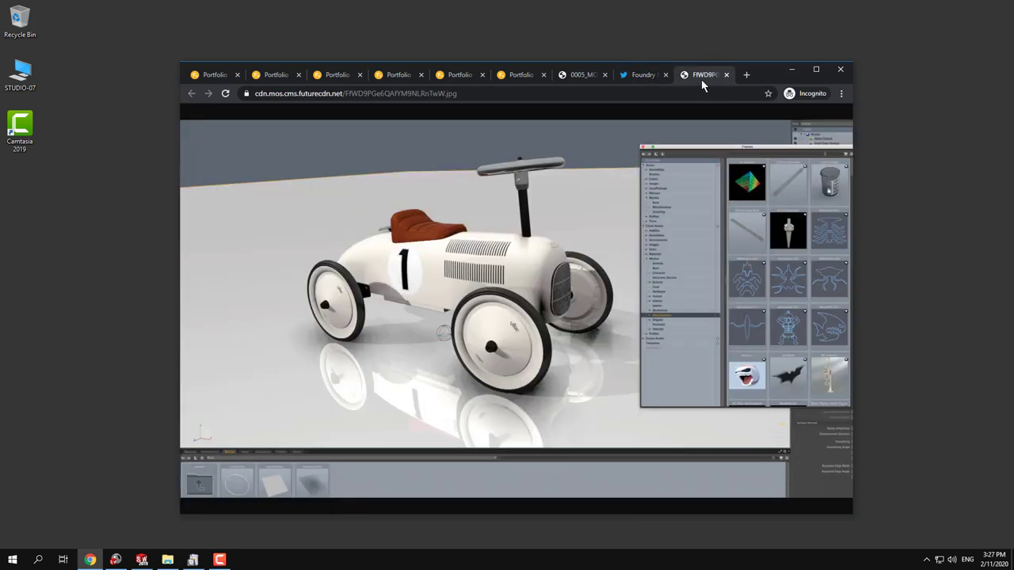
left_click(648, 75)
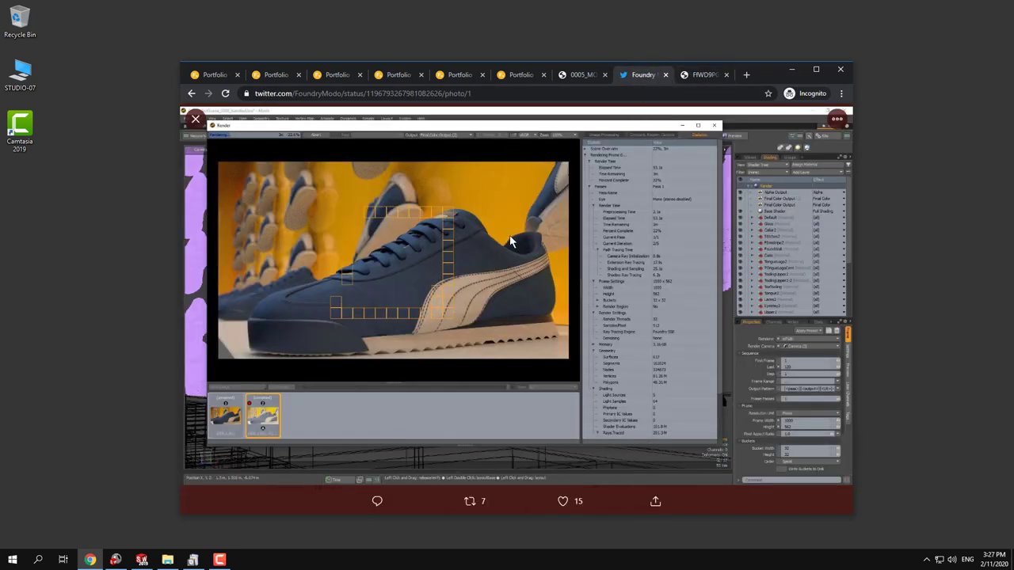
left_click(694, 75)
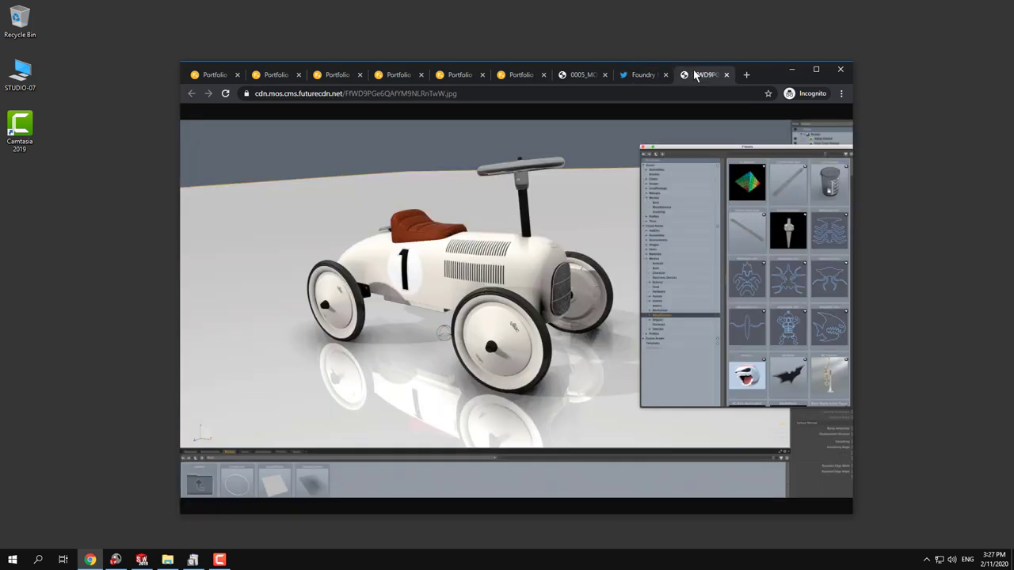
left_click(633, 76)
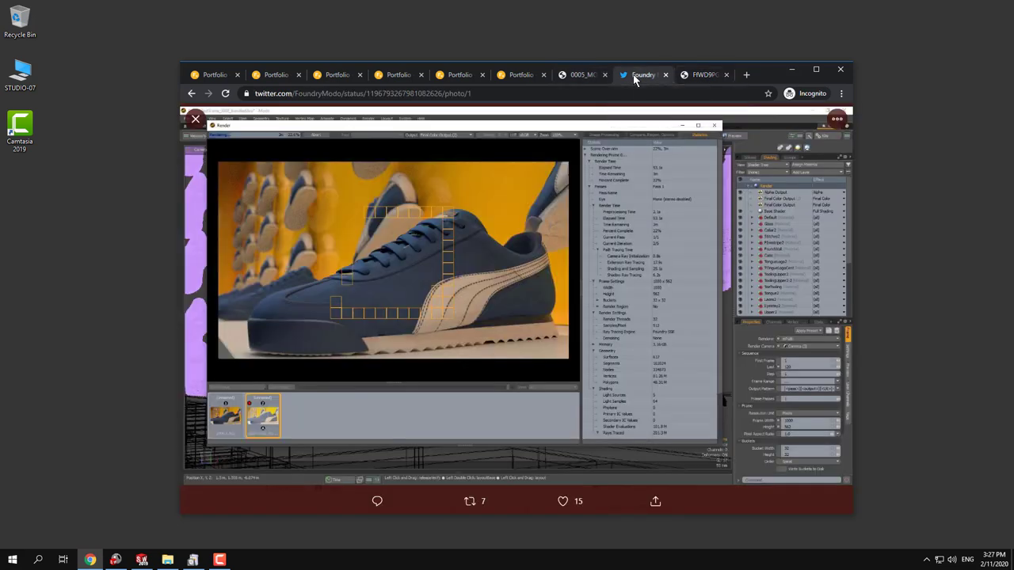
left_click(143, 561)
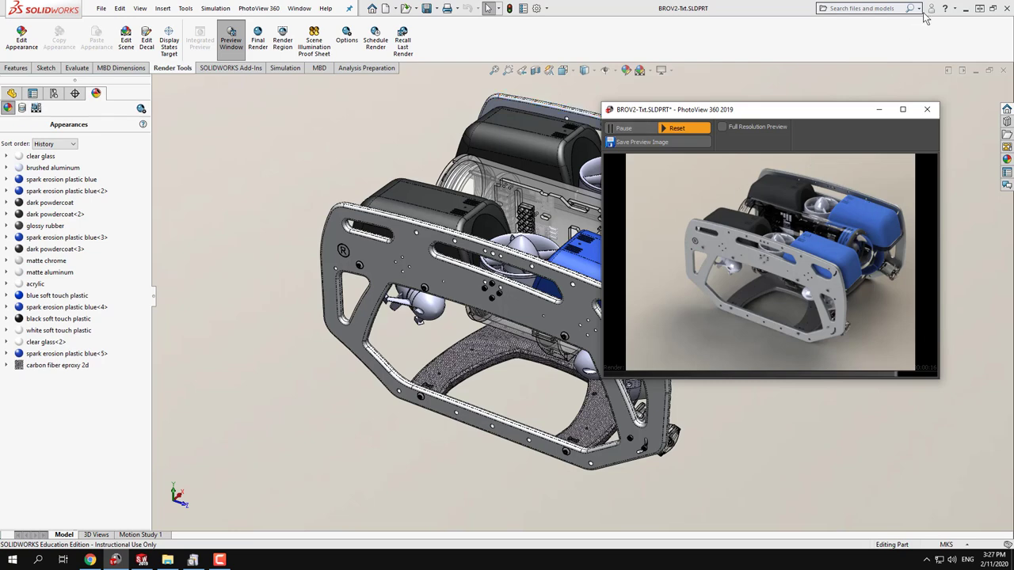
left_click(966, 9)
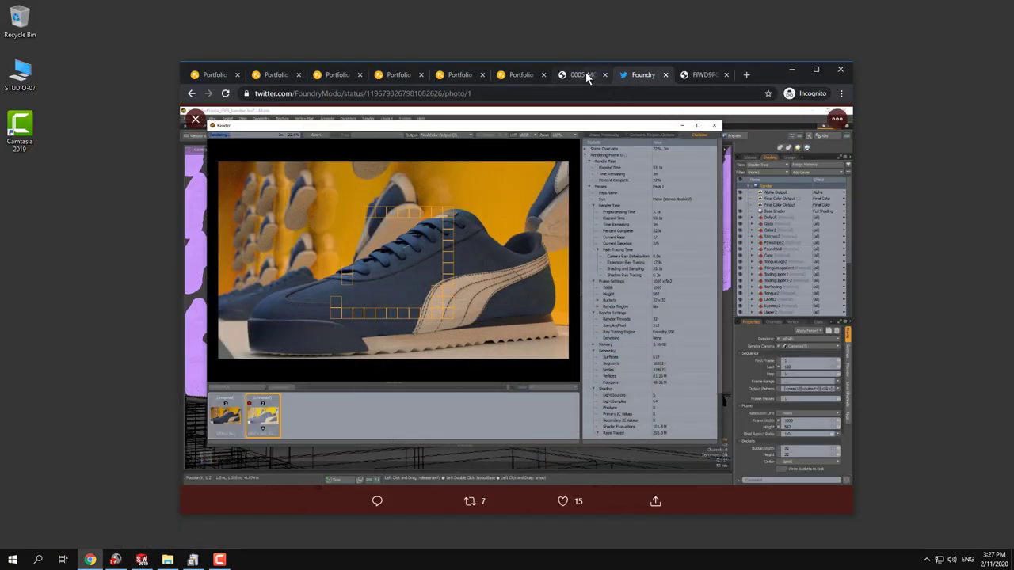
left_click(585, 75)
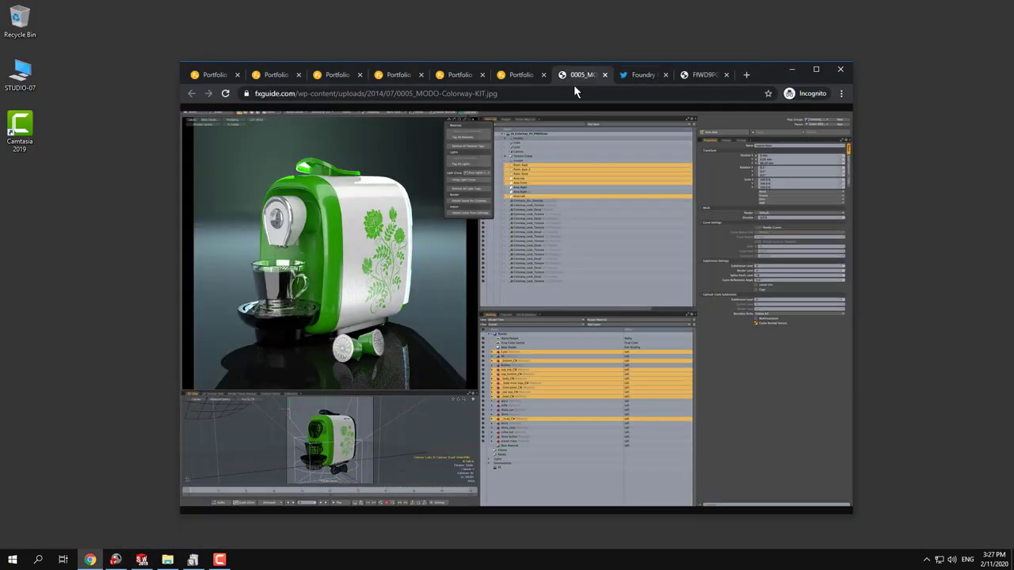
Examine the Foundry community portfolio renders of the archviz kitchen, the Brave Bear sake bottle and the Eden Diodati jewellery collection
left_click(212, 77)
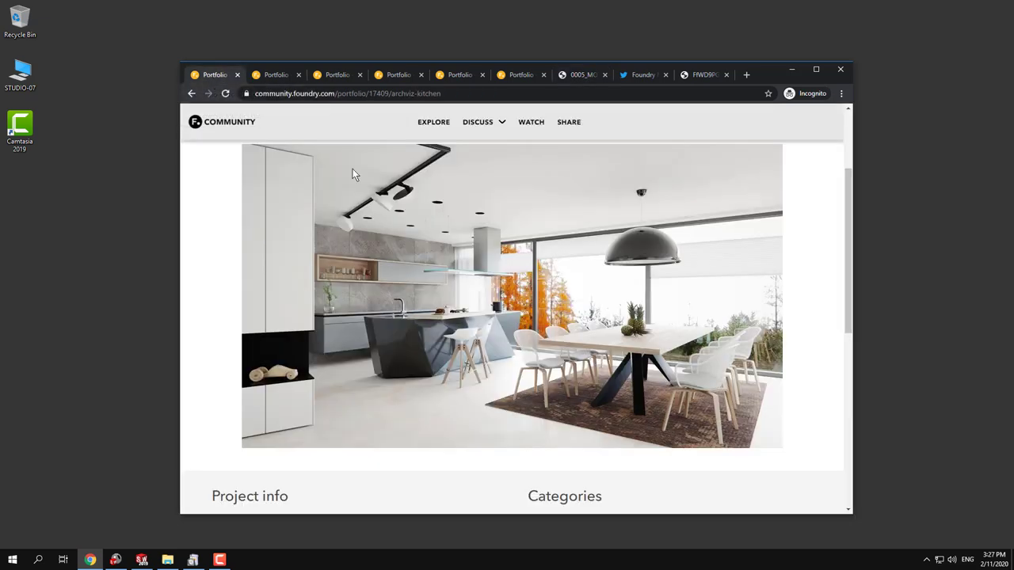
scroll(465, 259, "up", 1)
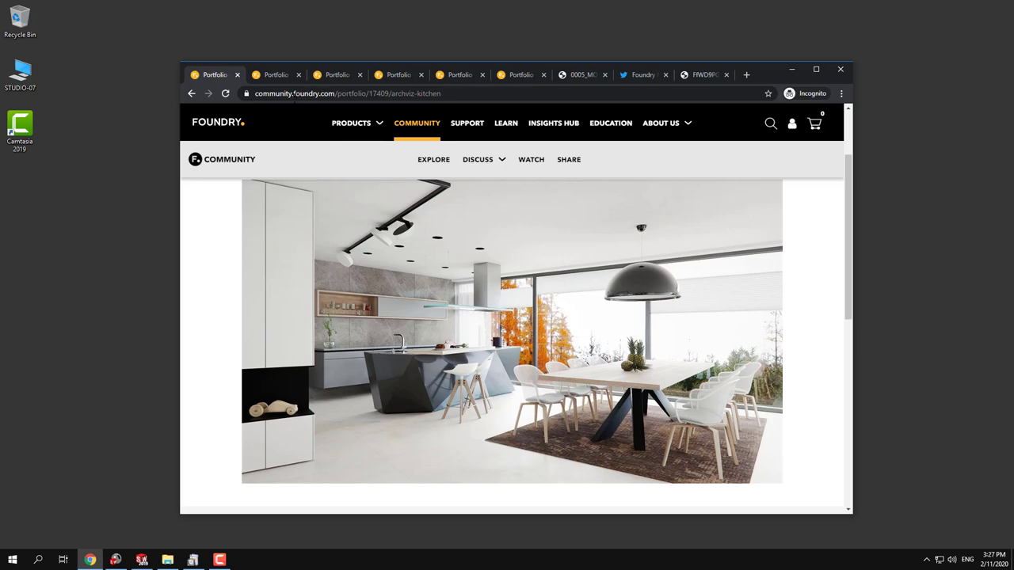
left_click(284, 75)
scroll(336, 190, "down", 1)
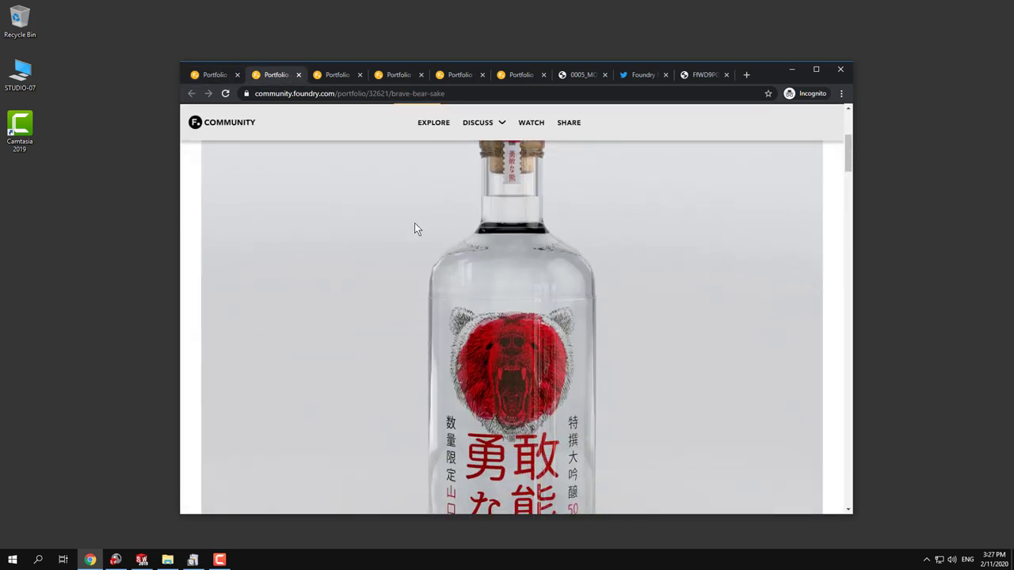
left_click(331, 74)
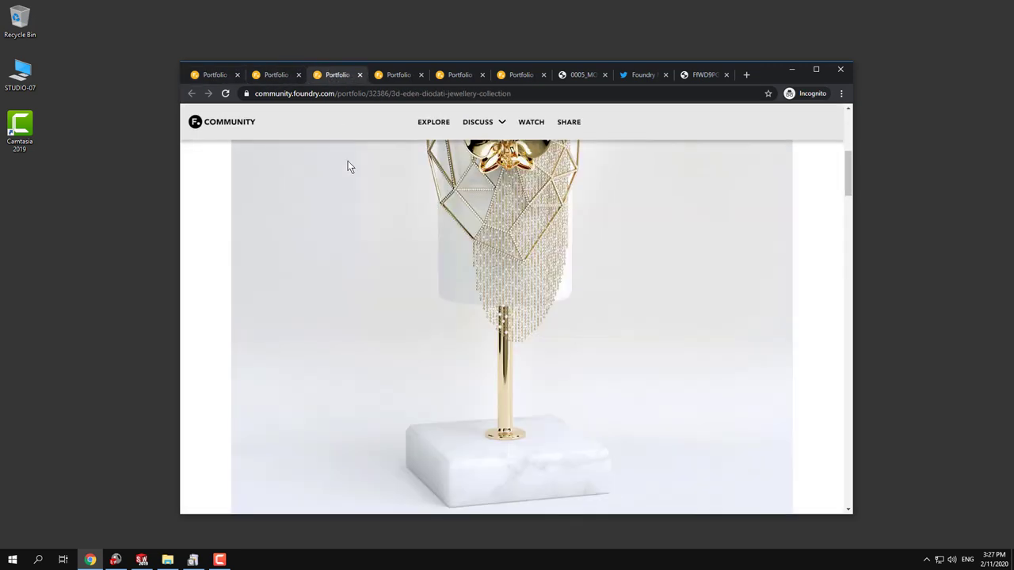
scroll(371, 261, "up", 1)
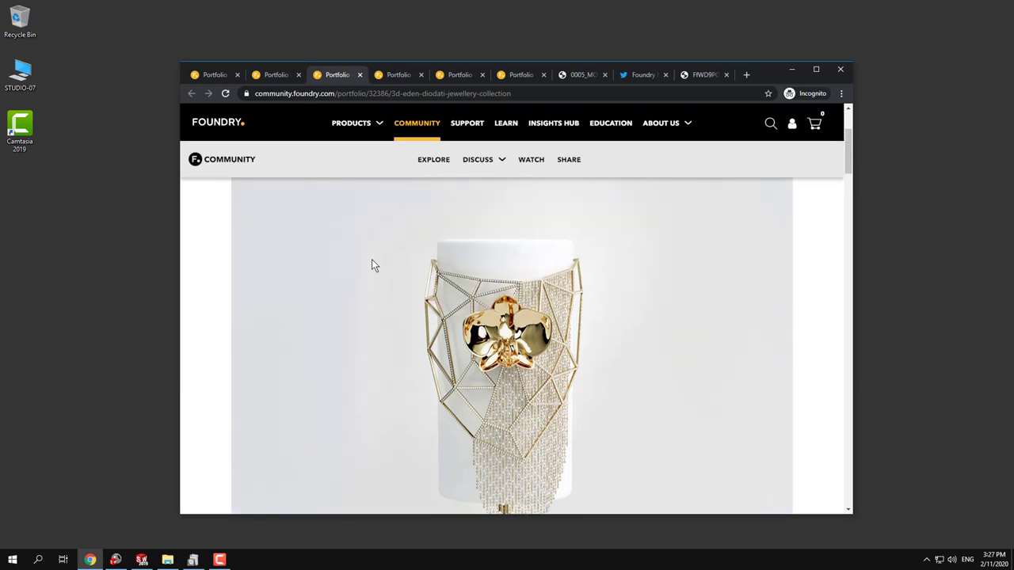
scroll(372, 260, "down", 1)
scroll(371, 259, "down", 1)
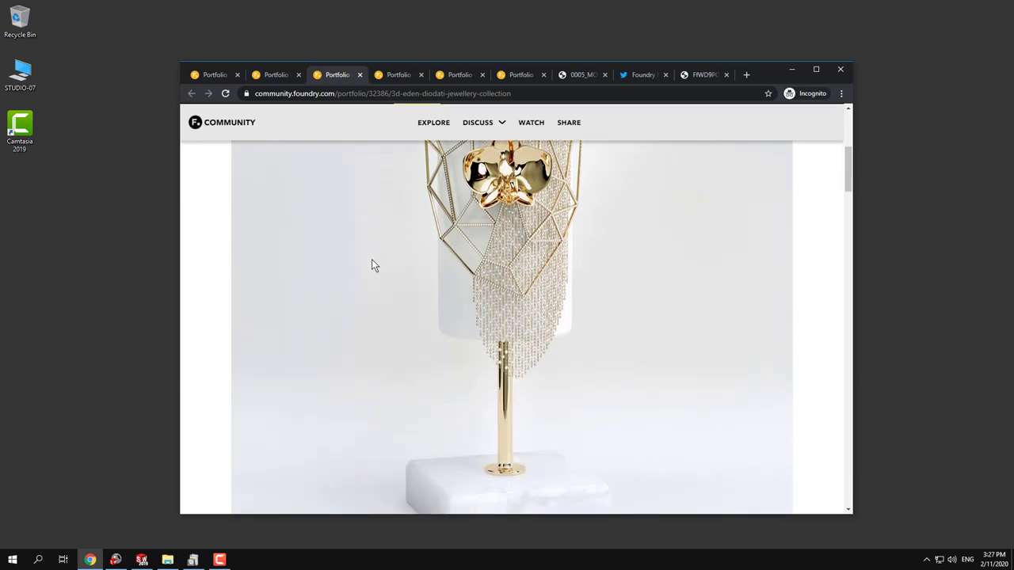
Examine the portfolio renders of the Artix headphone, the New Balance 990v4 shoe and the Nautilus headphones design
left_click(392, 76)
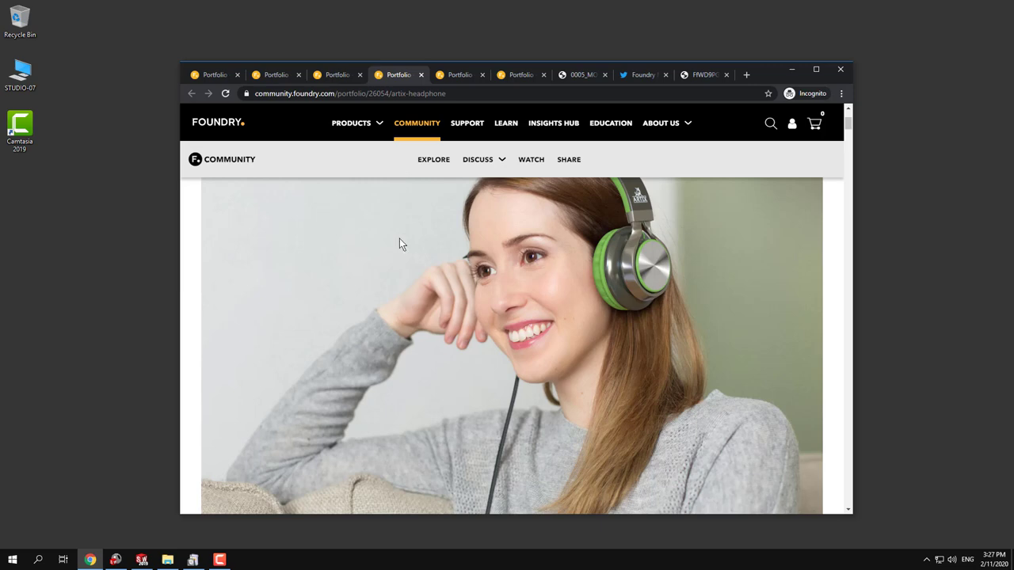
left_click(461, 74)
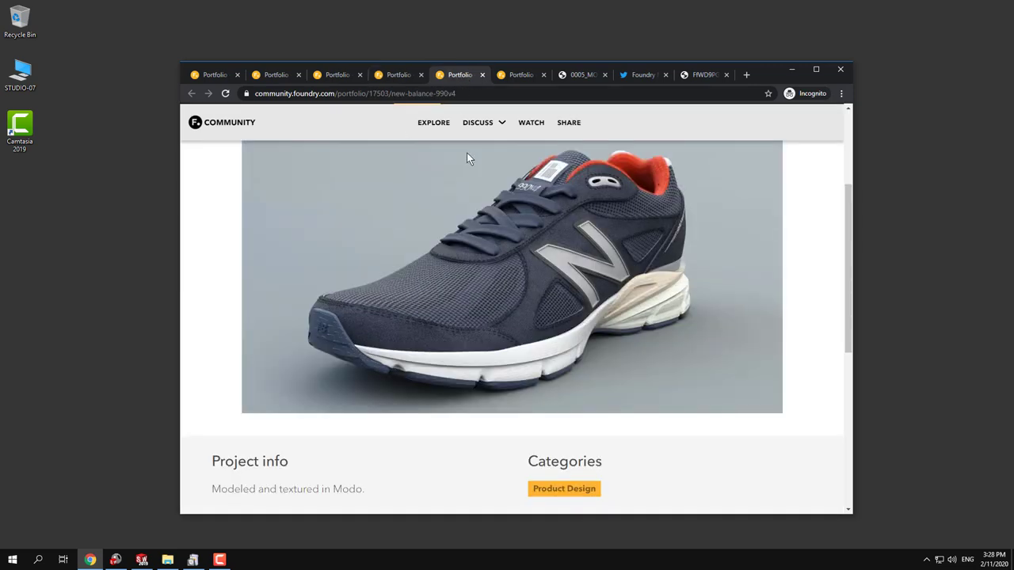
scroll(578, 216, "up", 1)
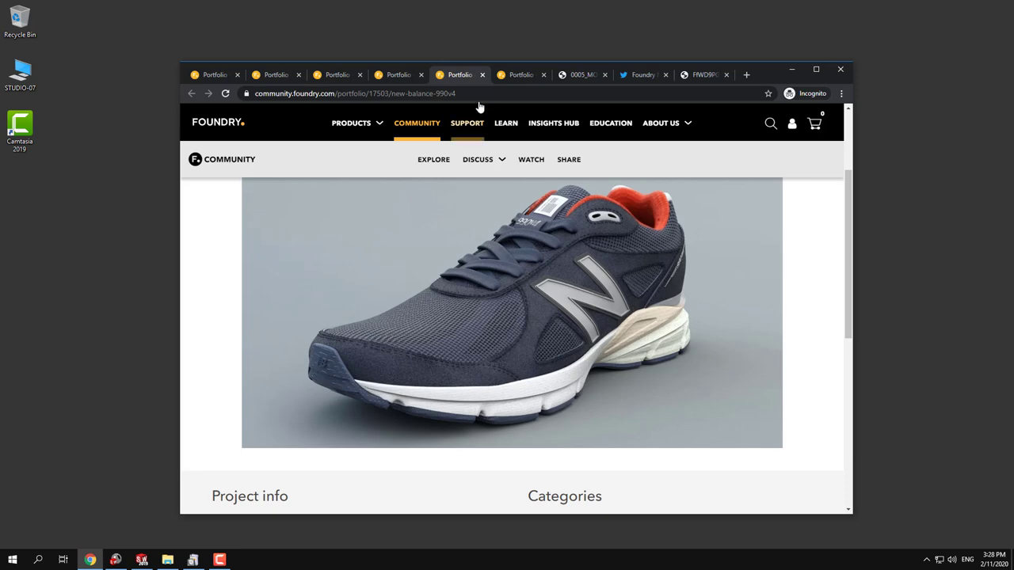
left_click(519, 77)
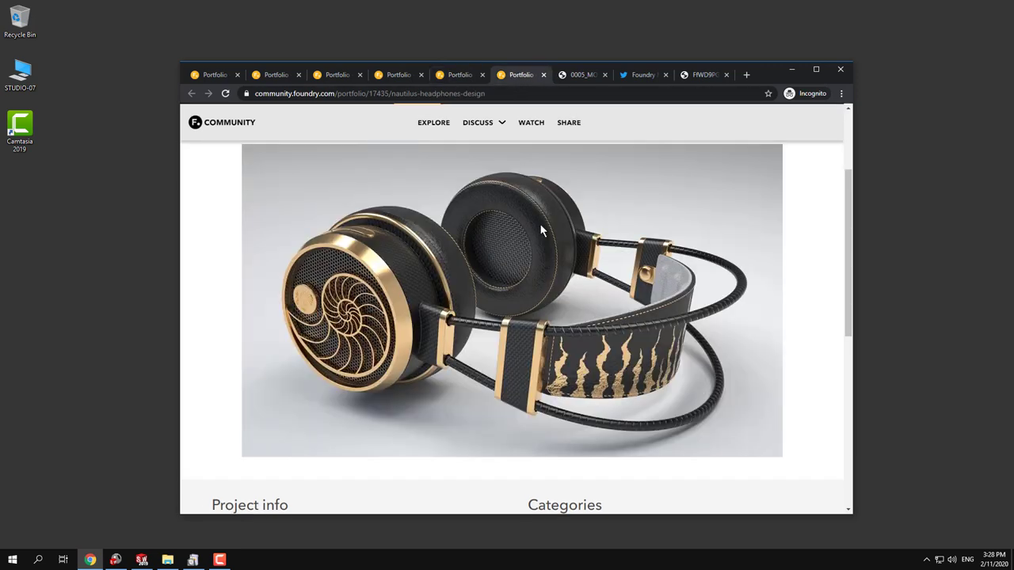
scroll(540, 224, "down", 1)
scroll(540, 223, "up", 1)
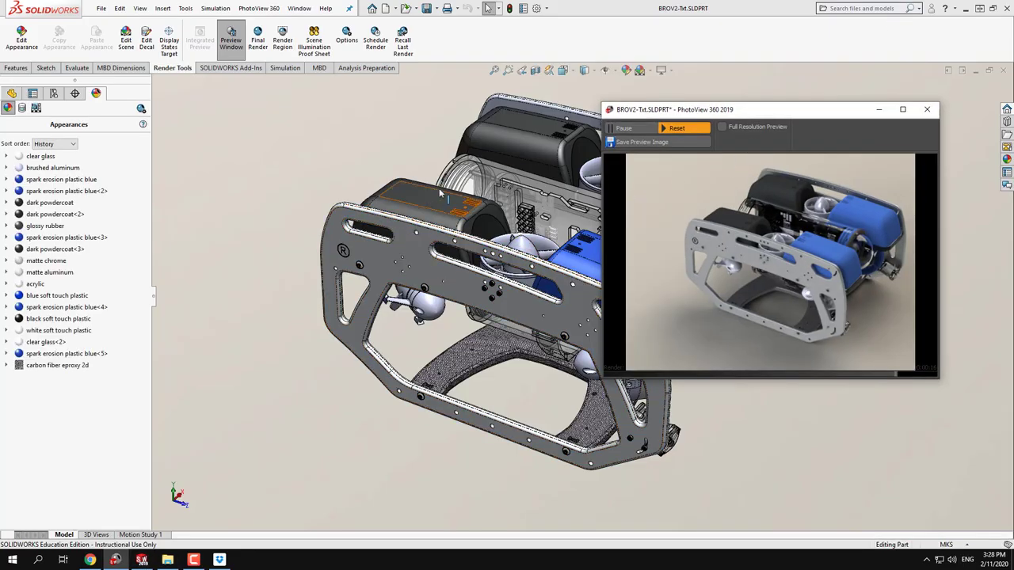
Switch back to SOLIDWORKS and compare the underwater vehicle with its PhotoView 360 preview from a rotated viewpoint, repositioning the preview window
left_click_drag(753, 114, 794, 117)
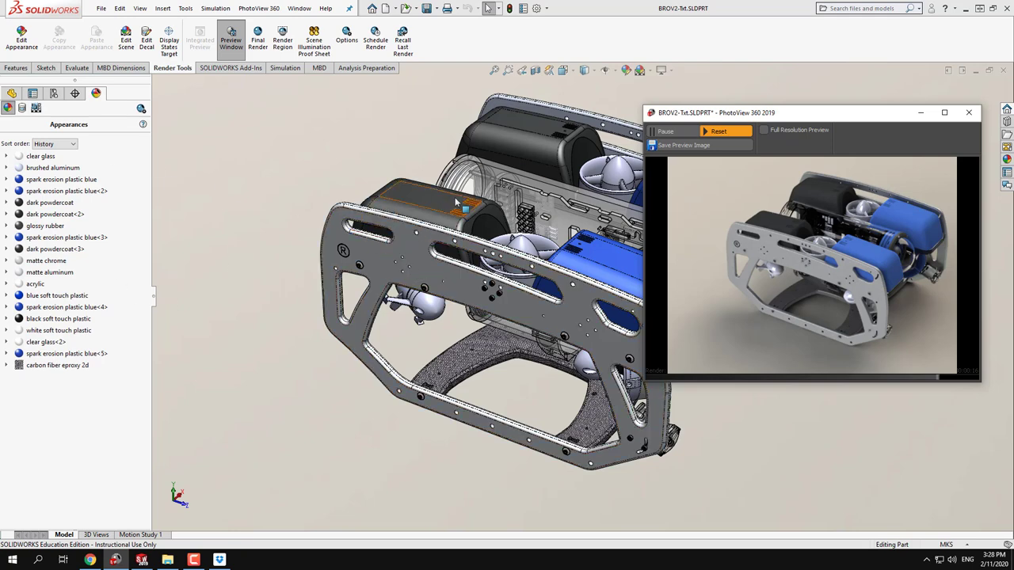
middle_click_drag(555, 228, 529, 221)
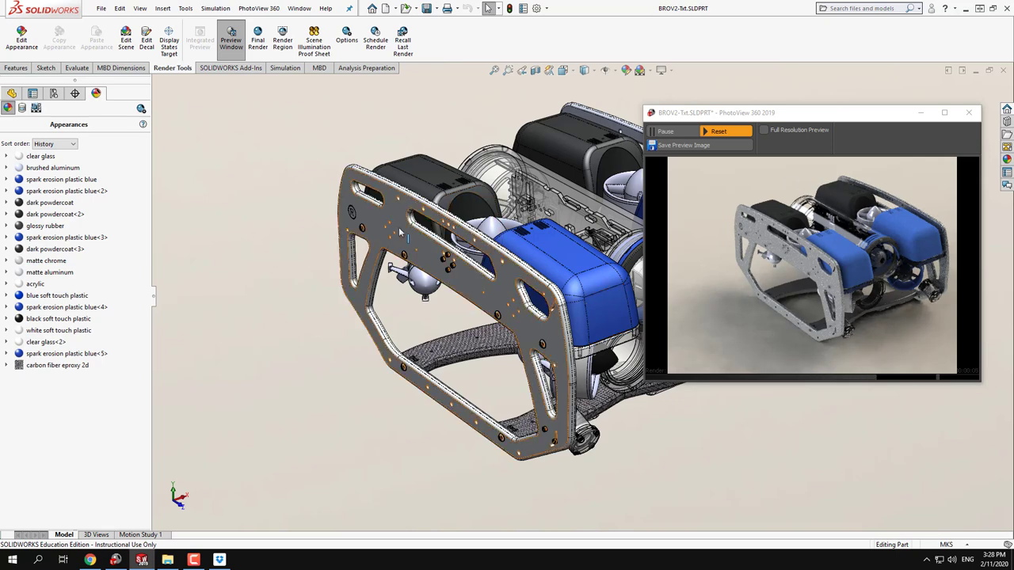
left_click_drag(723, 117, 647, 121)
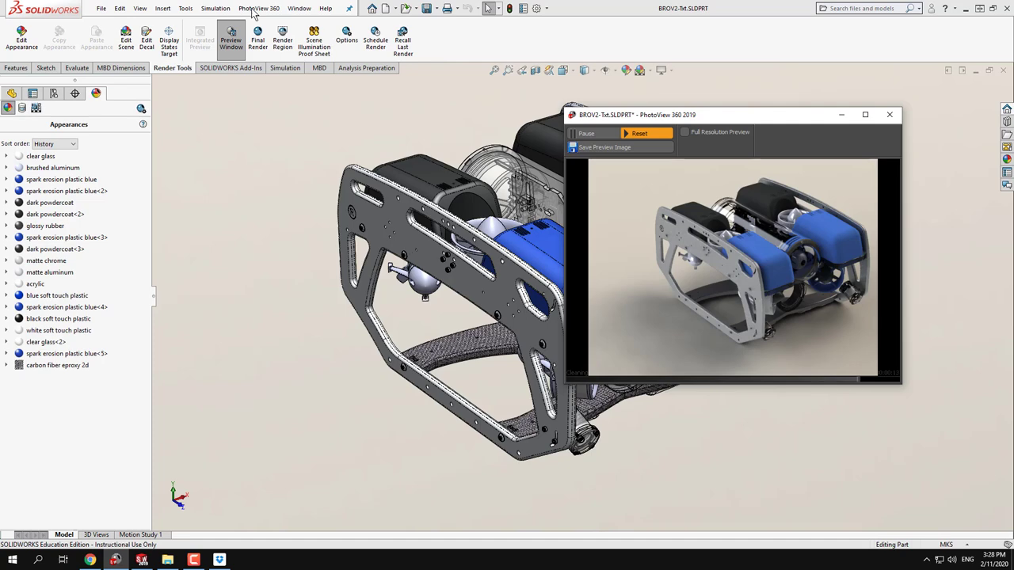
Check the list of active add-ins for PhotoView 360, close it unchanged and reposition the render preview window
left_click(186, 10)
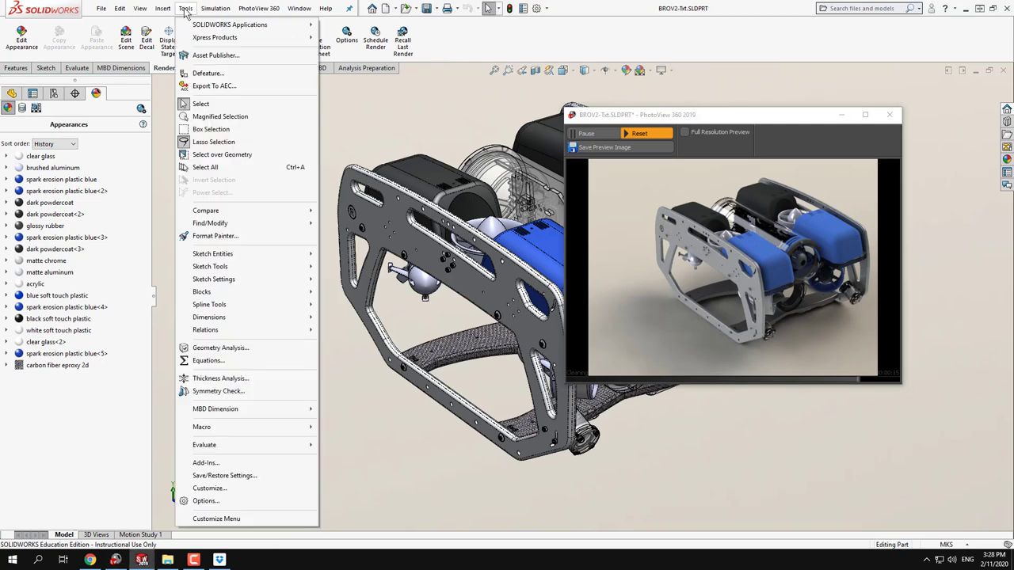
left_click(204, 464)
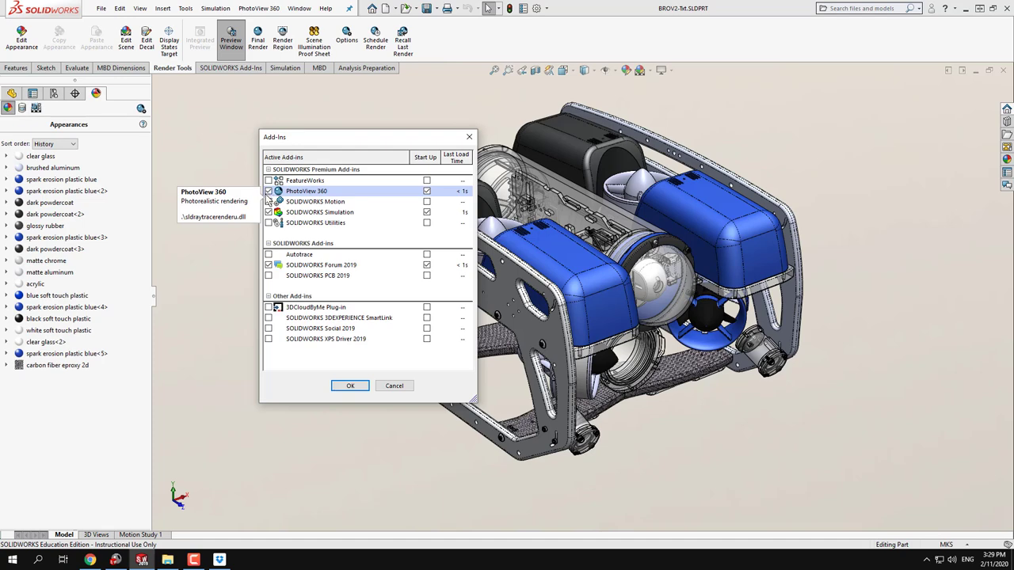
left_click(469, 136)
left_click_drag(670, 116, 593, 138)
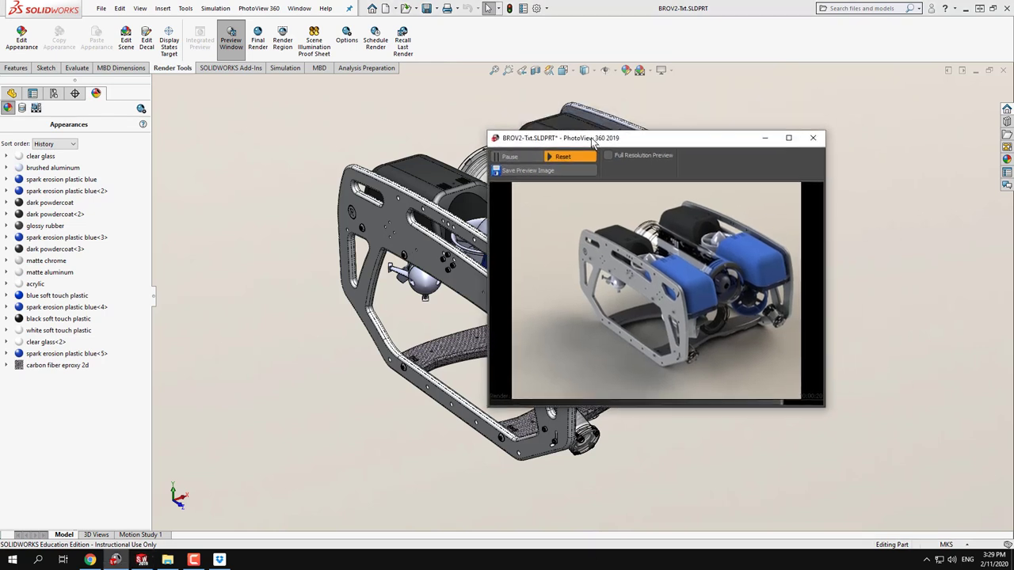
Review whether Render Tools is enabled in the CommandManager and which PhotoView 360 commands are available, changing nothing
right_click(127, 74)
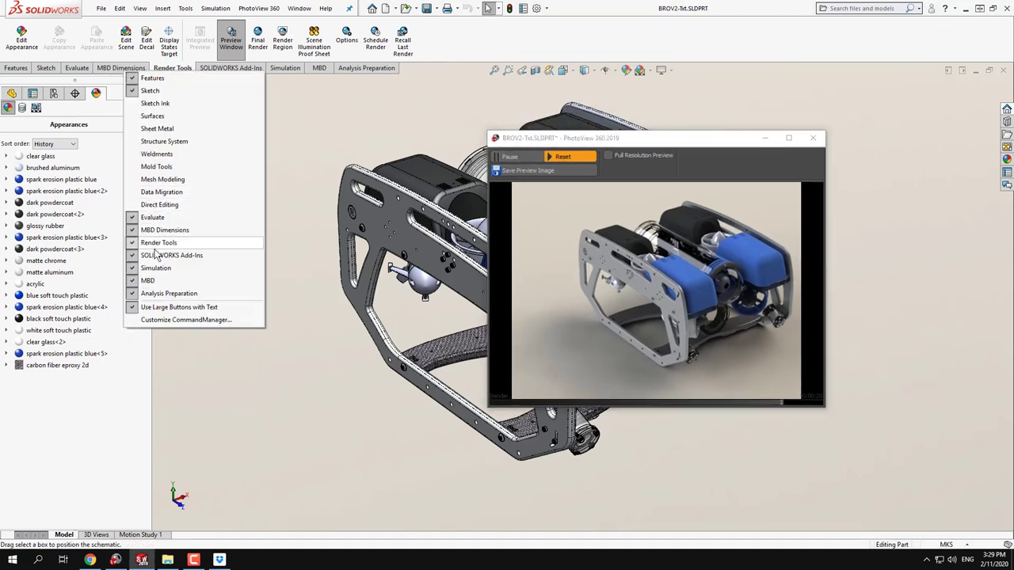
left_click(468, 41)
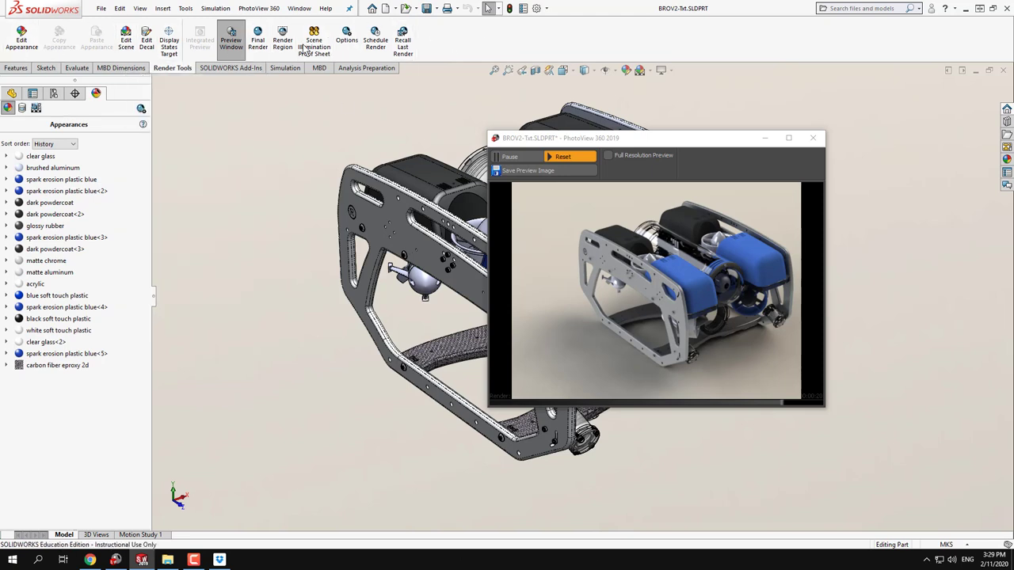
left_click(259, 8)
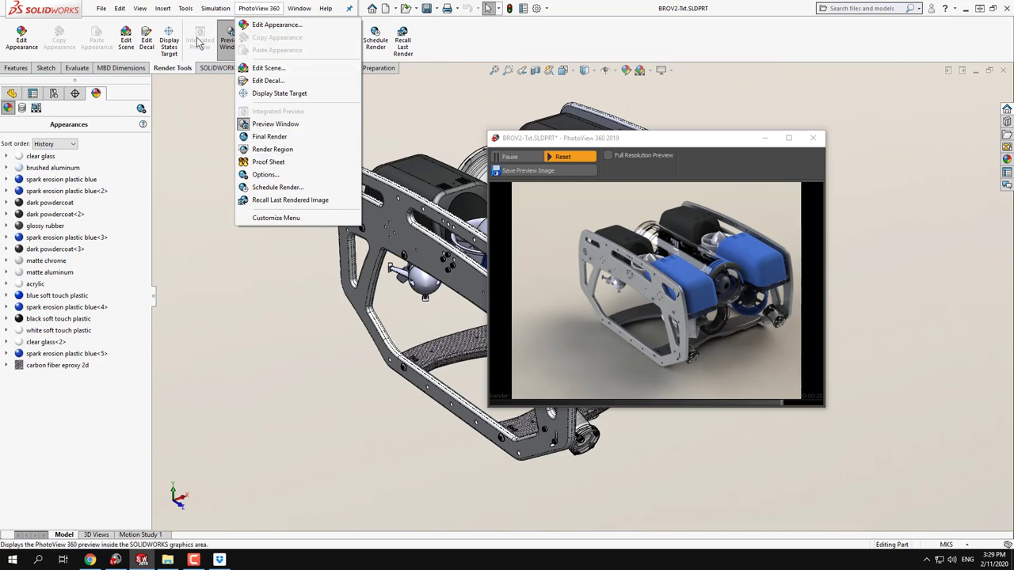
left_click(432, 44)
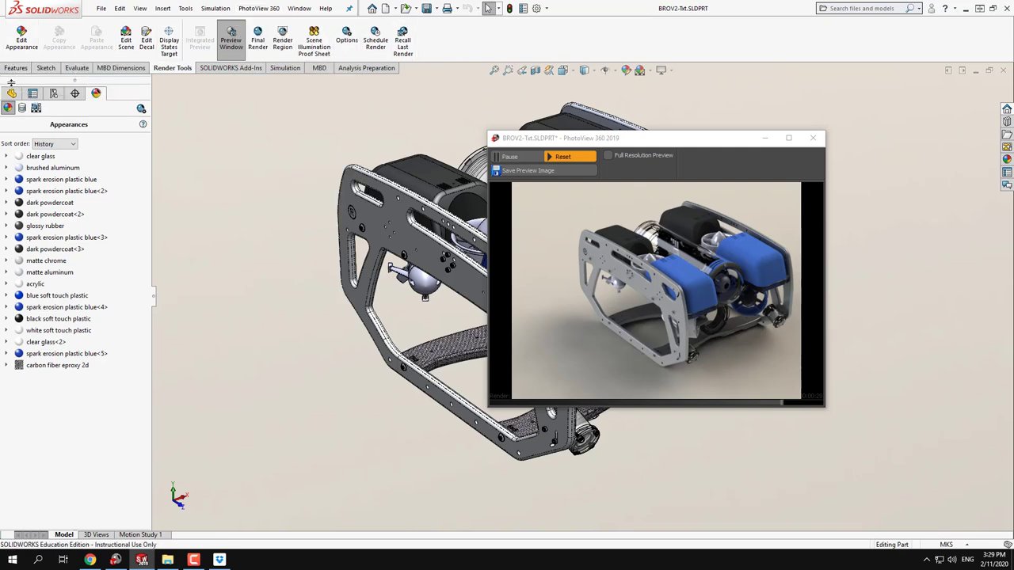
Inspect the part's feature tree and return to the list of appearances applied to the model
left_click(12, 93)
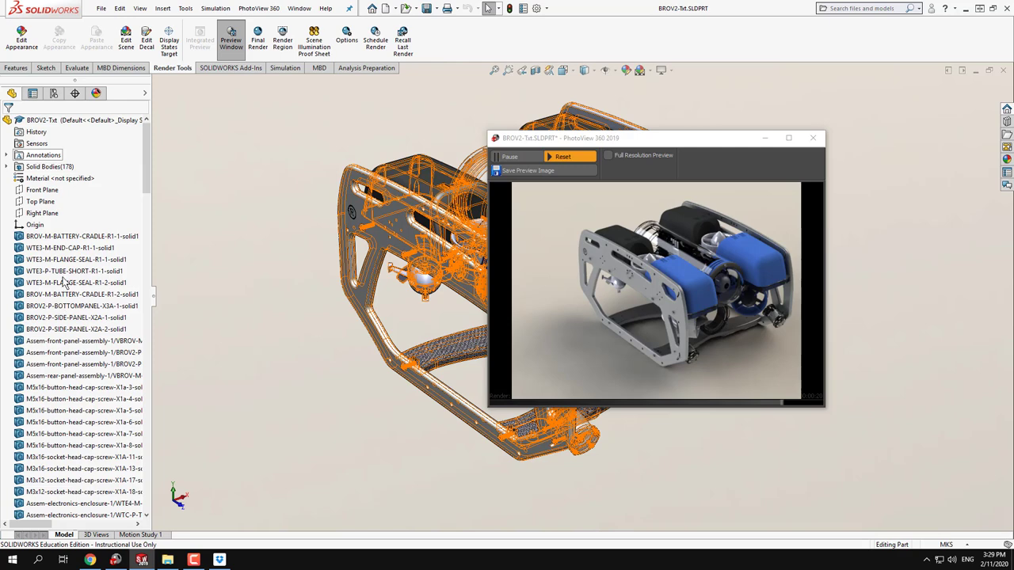
left_click(96, 94)
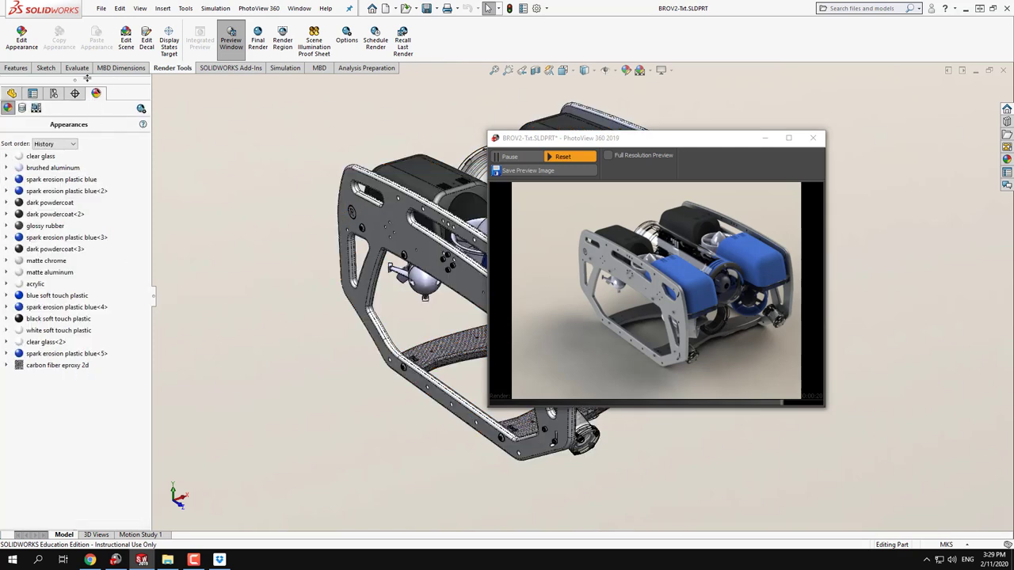
Review the brushed aluminum appearance and the options available for the first spark erosion plastic blue appearance, and return to the feature tree
mouse_move(56, 170)
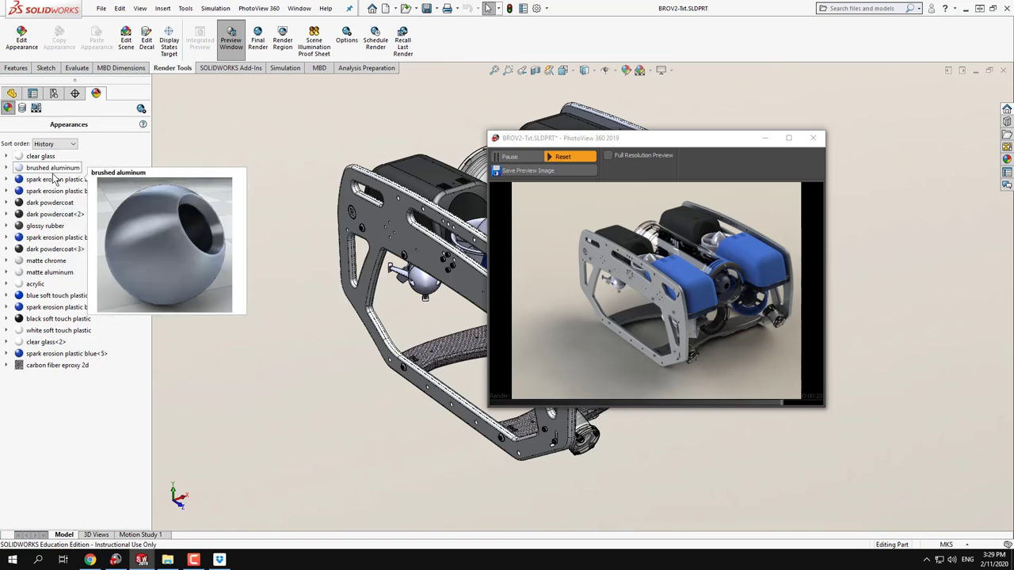
right_click(56, 181)
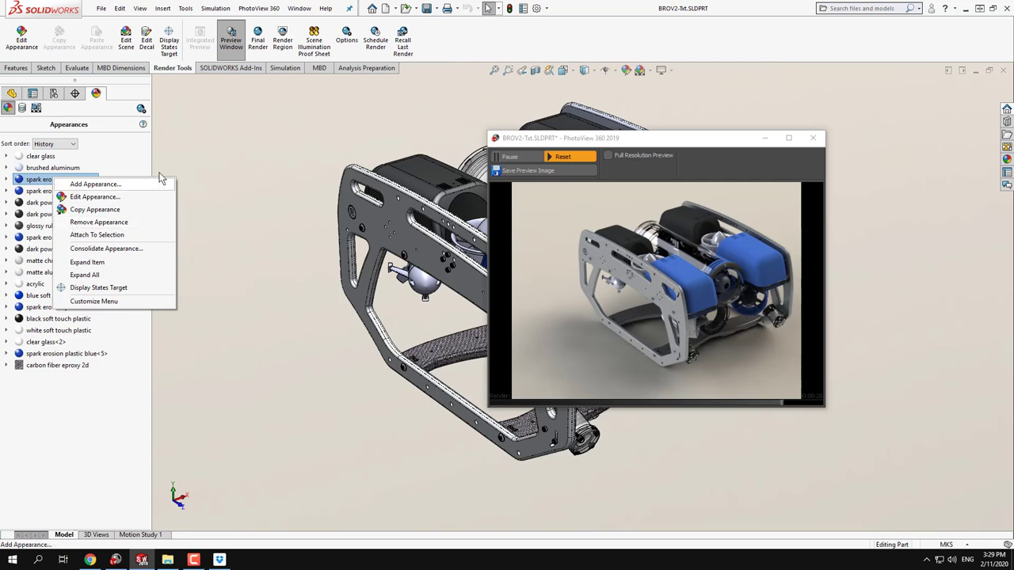
left_click(192, 152)
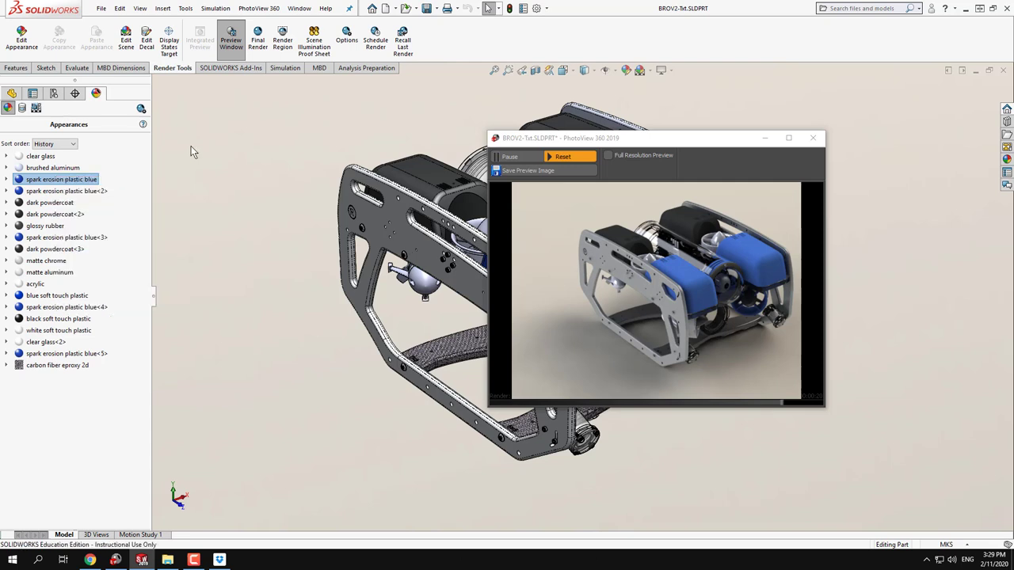
left_click(12, 93)
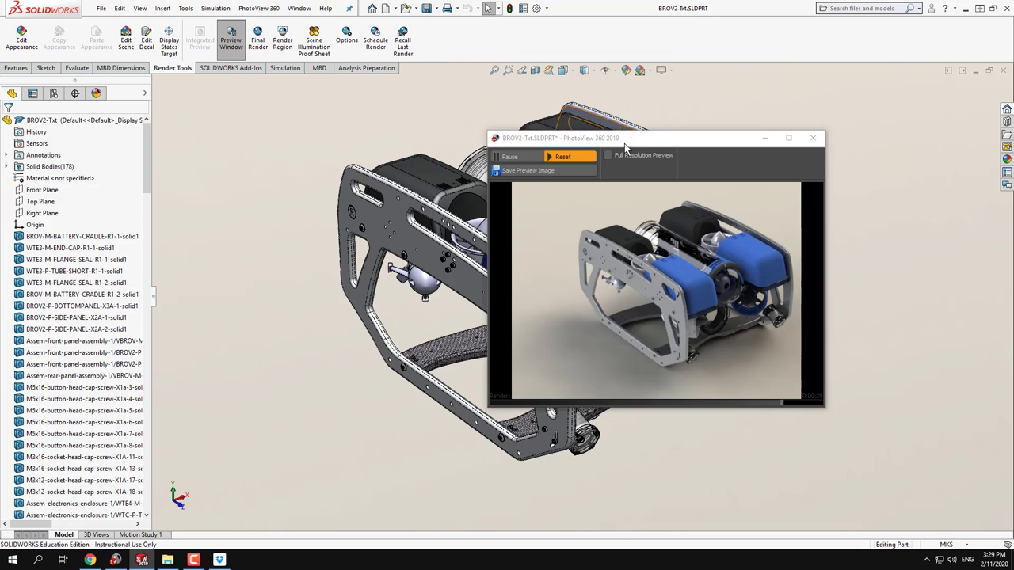
Browse the Medium Gloss plastics in the appearance library, moving the render preview clear and enlarging the thumbnail area
left_click(1007, 159)
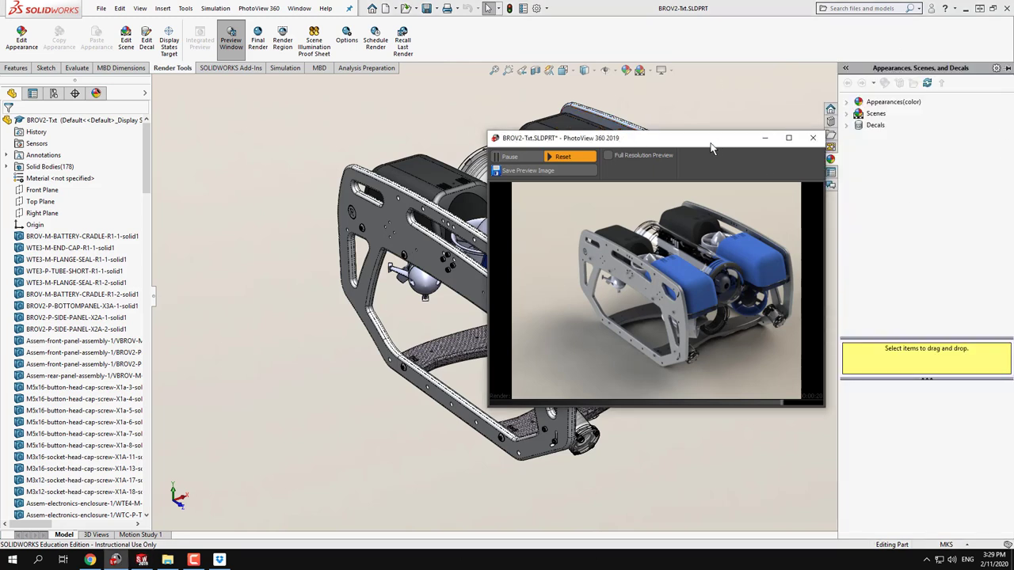
left_click_drag(722, 133, 569, 130)
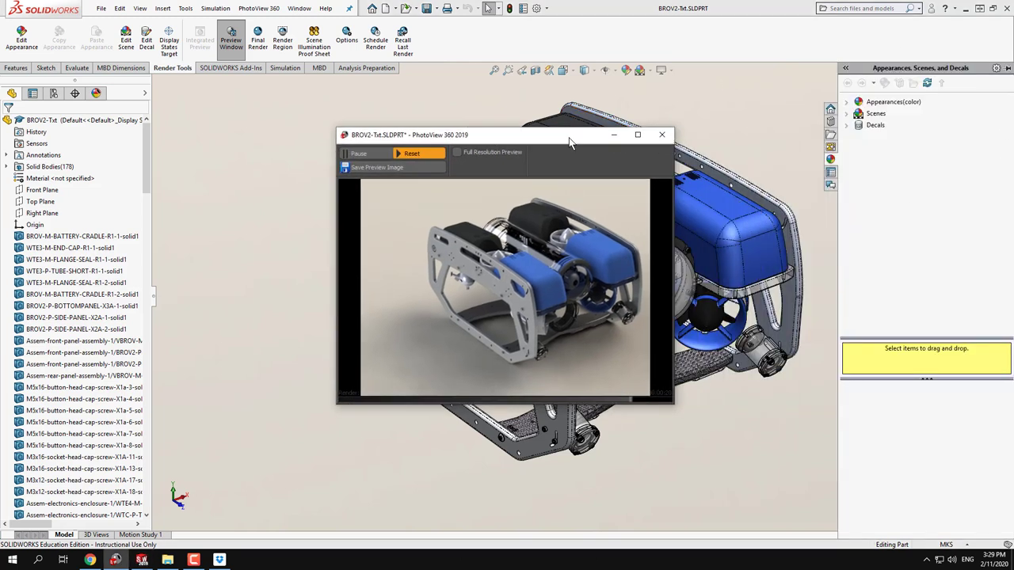
left_click(847, 103)
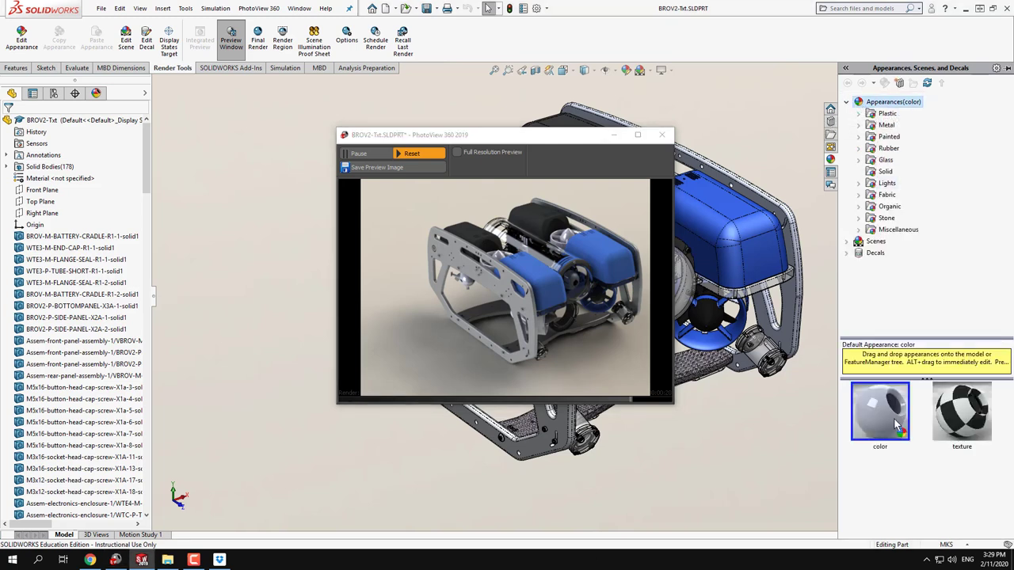
left_click(859, 114)
left_click(896, 136)
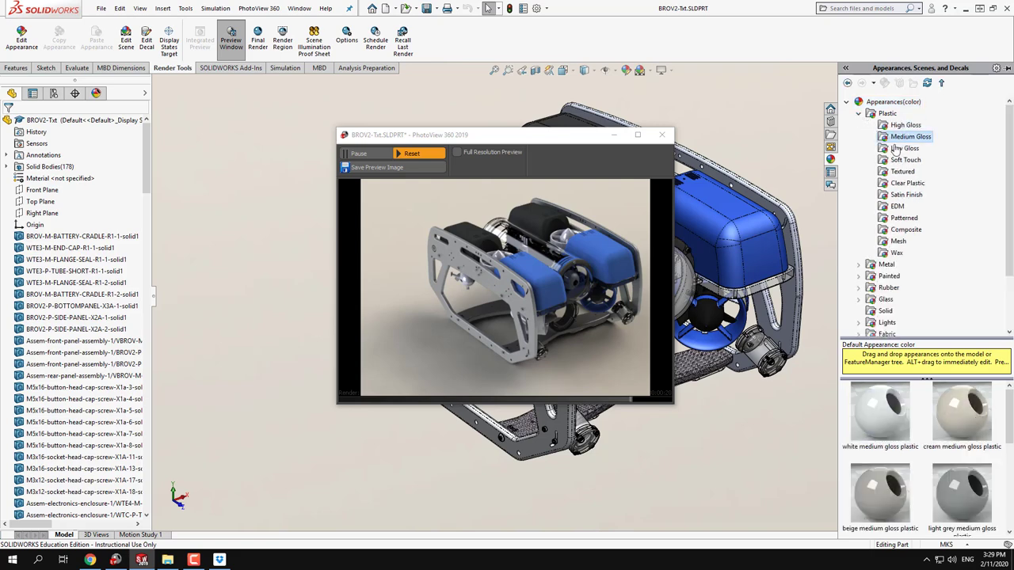
left_click_drag(911, 339, 911, 267)
scroll(960, 432, "down", 5)
scroll(960, 410, "up", 5)
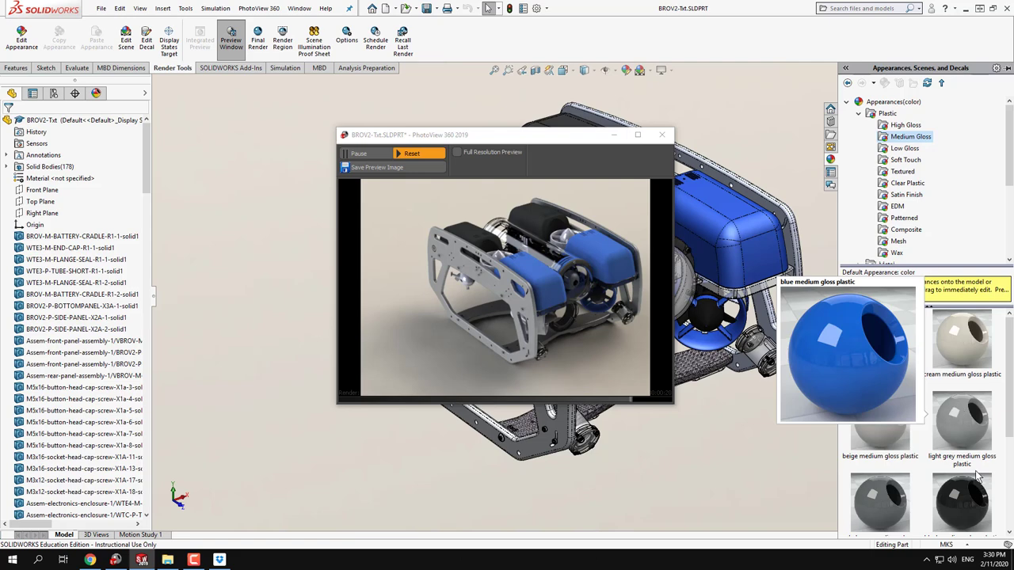
Browse the Basic, Studio and Presentation scenes in the library
left_click(847, 103)
left_click(847, 114)
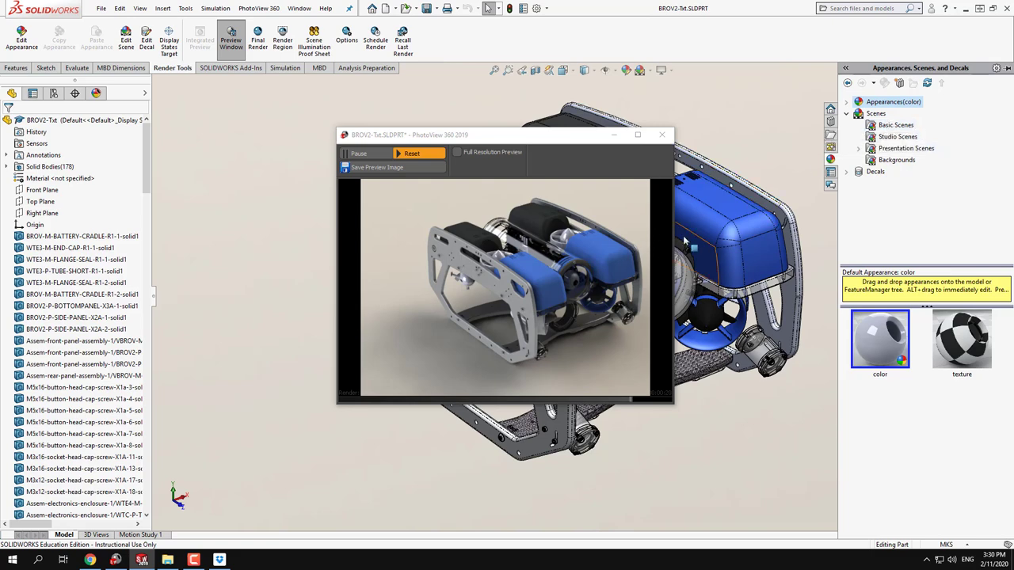
left_click(896, 126)
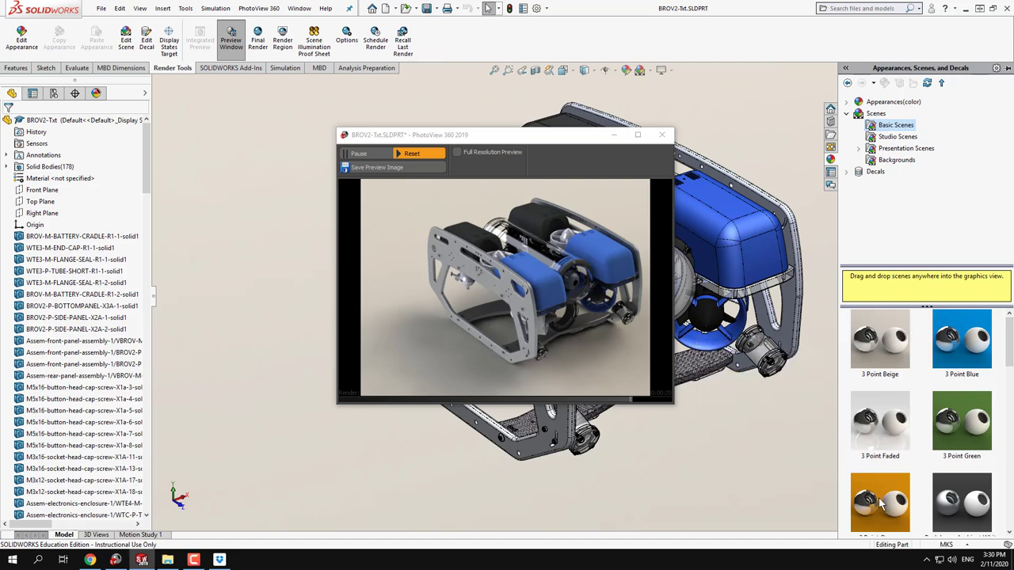
mouse_move(877, 339)
left_click(896, 137)
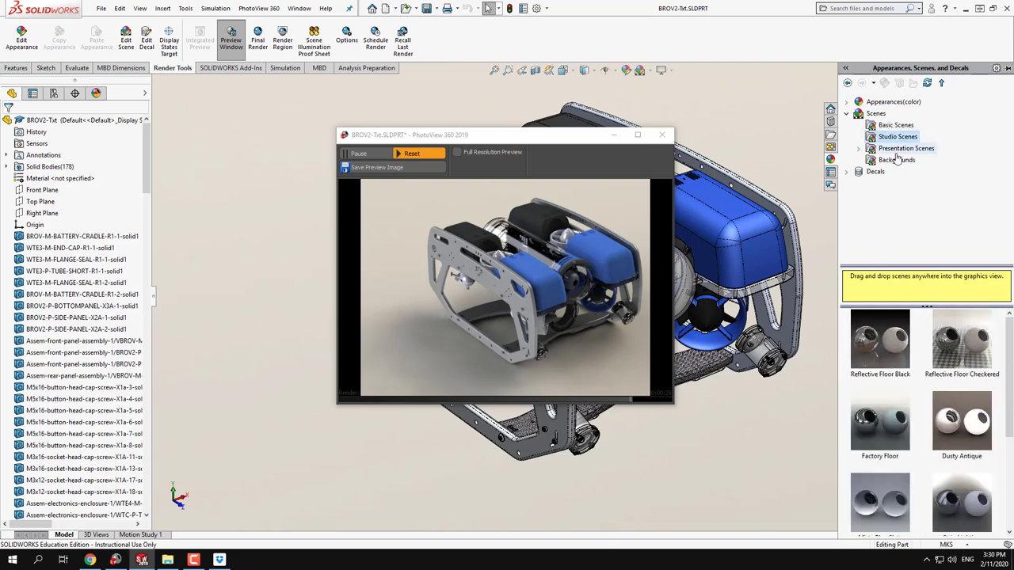
left_click(897, 148)
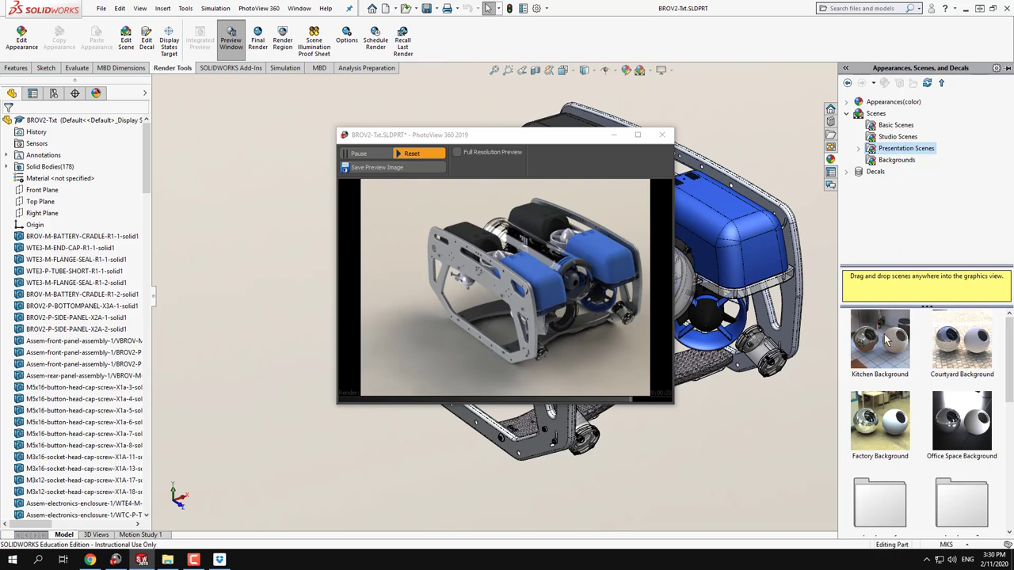
Look through the logos available as decals in the library and collapse the scenes list
left_click(846, 171)
left_click(885, 183)
scroll(943, 420, "down", 3)
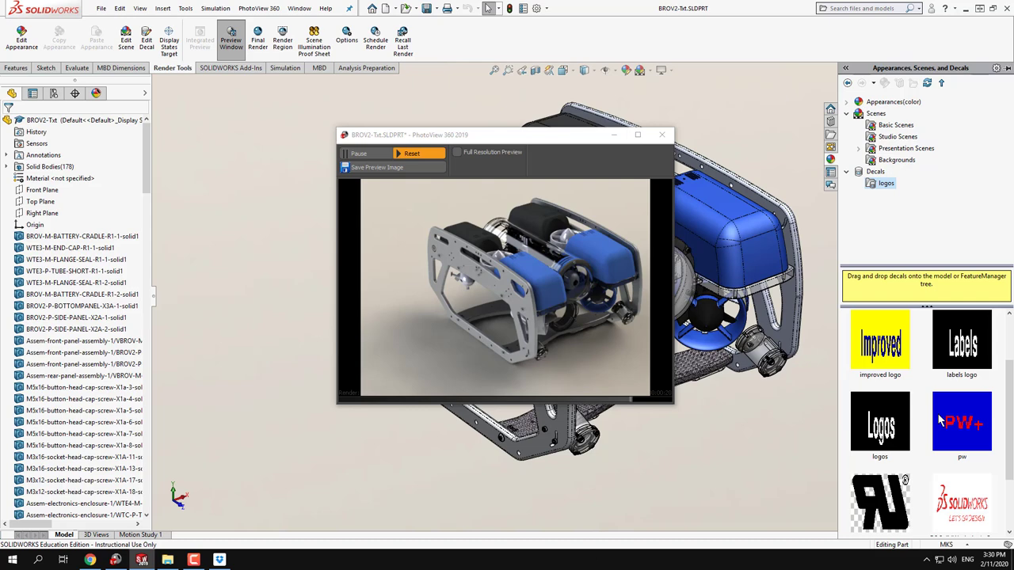
scroll(945, 442, "up", 3)
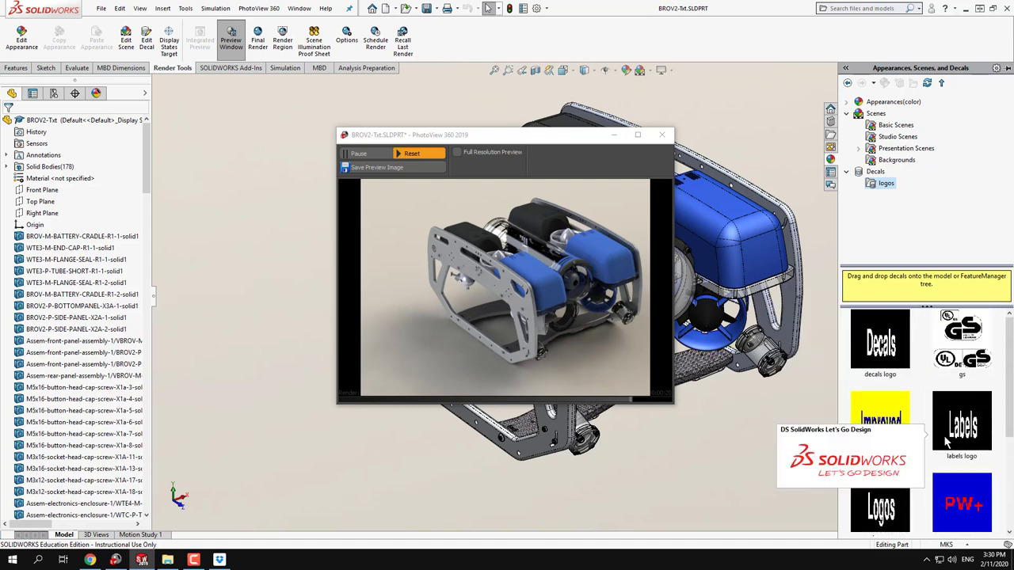
left_click(846, 113)
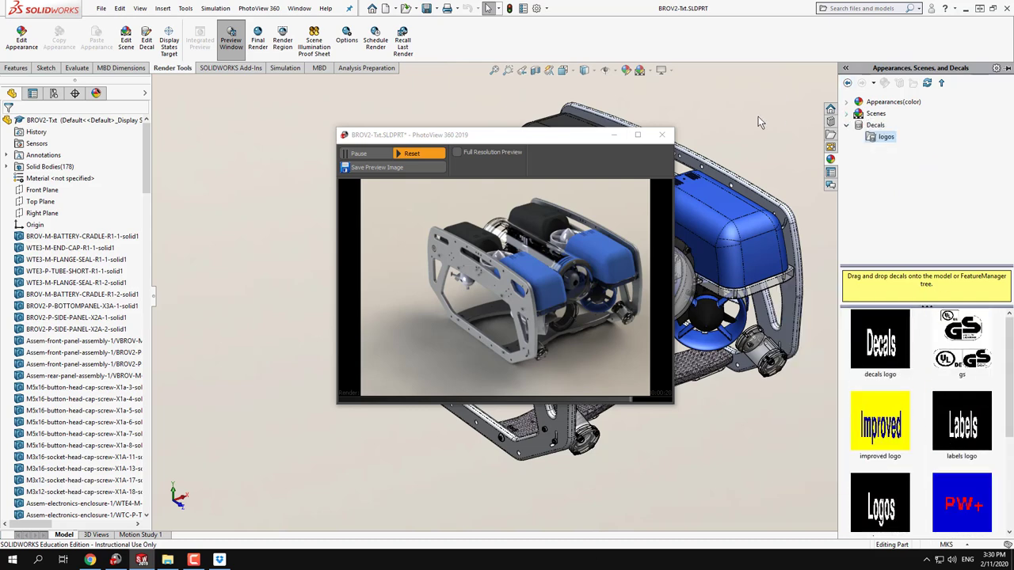
Shrink the PhotoView 360 preview window and place it over the upper rear of the model to speed up previewing
left_click_drag(566, 136, 655, 110)
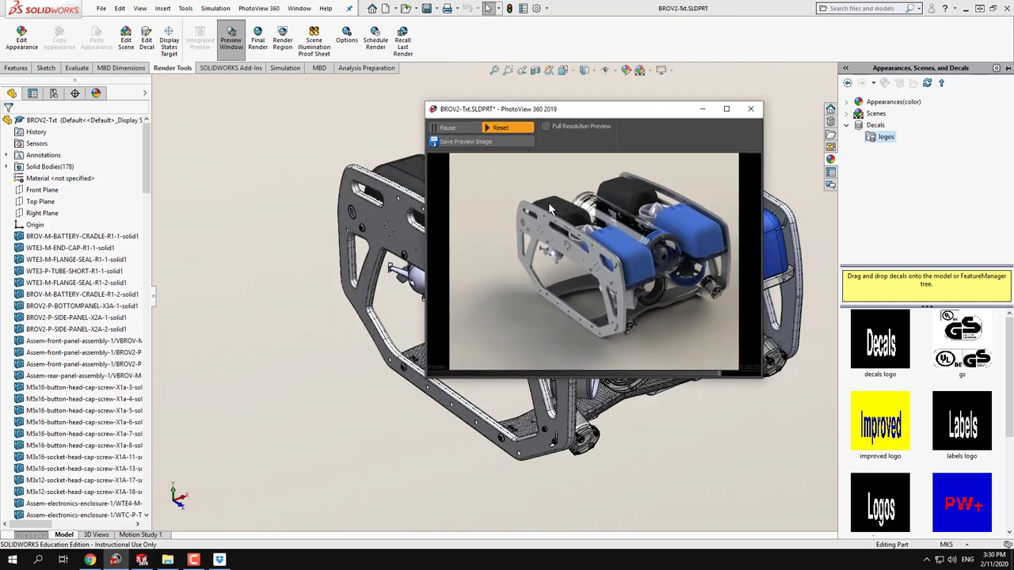
left_click_drag(579, 112, 610, 107)
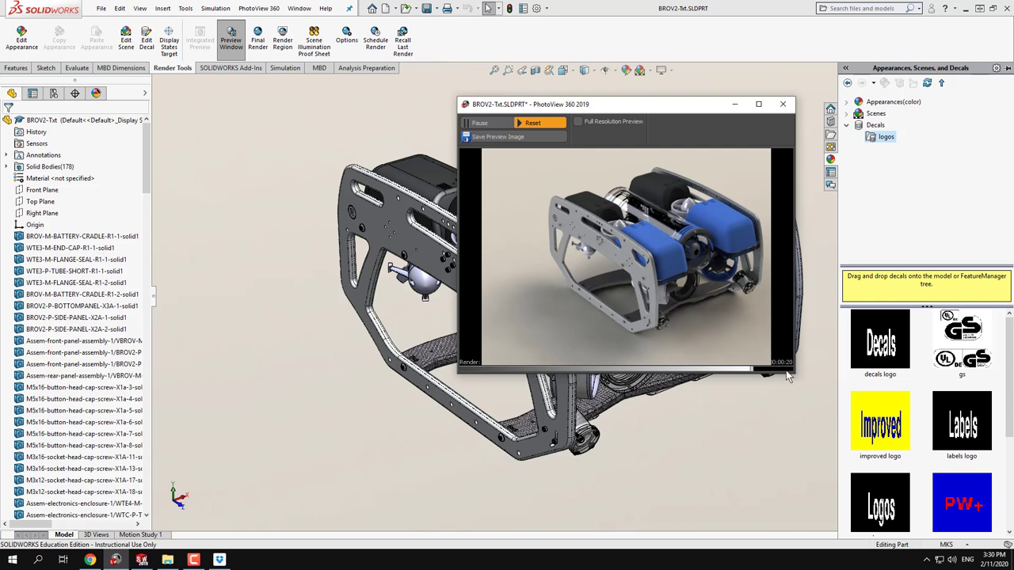
left_click_drag(793, 375, 659, 293)
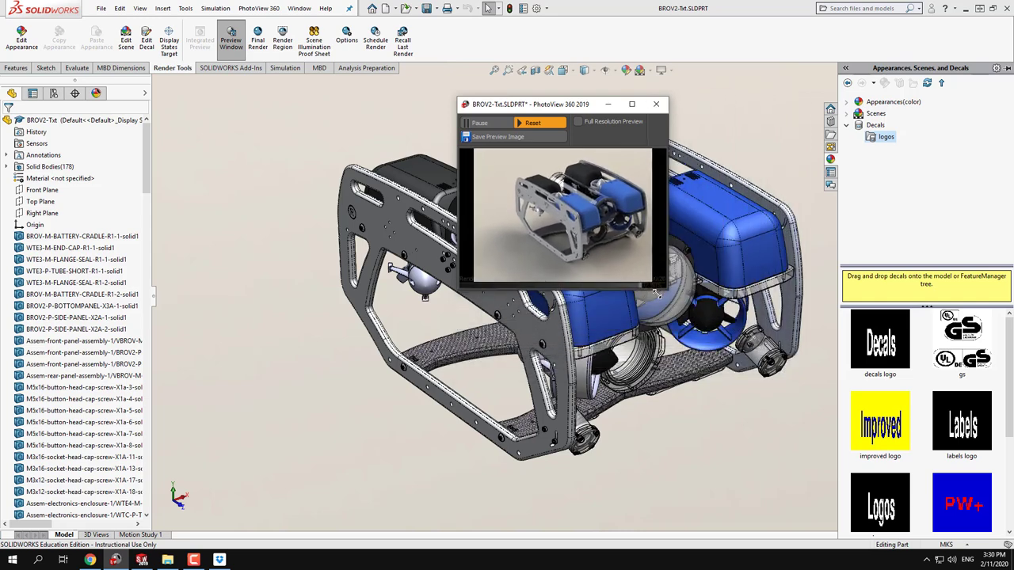
left_click_drag(552, 107, 658, 106)
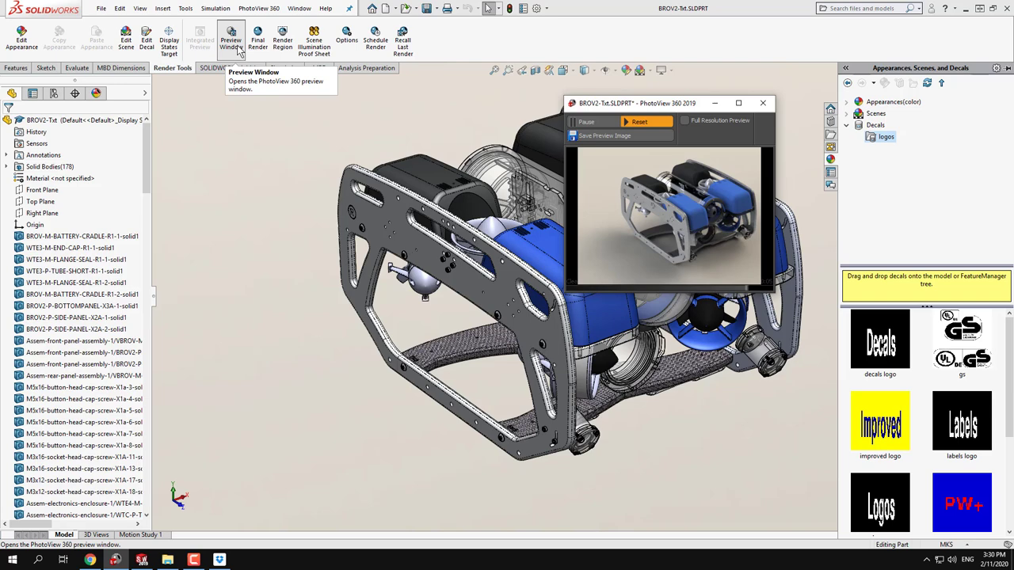
left_click_drag(657, 107, 674, 93)
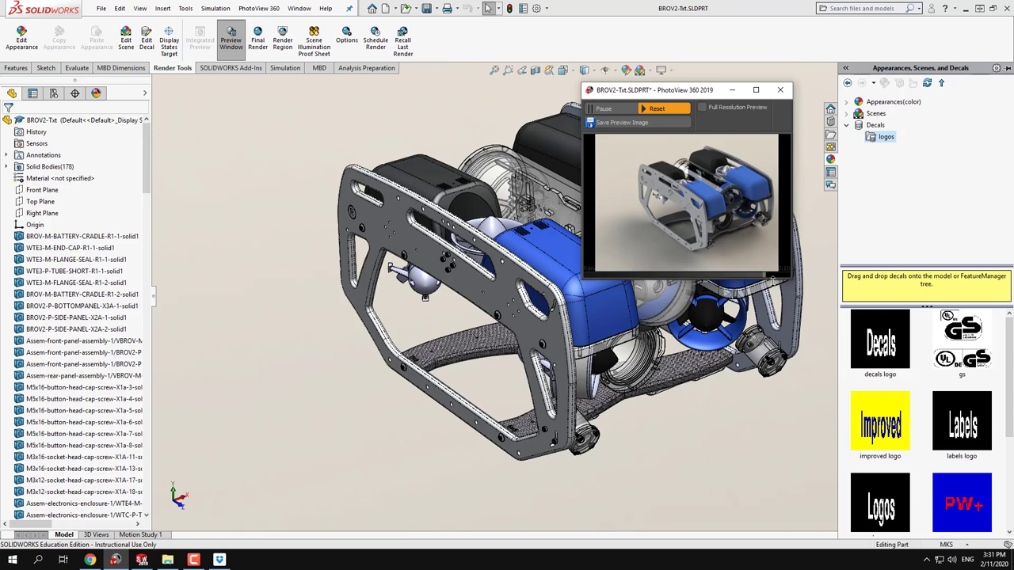
left_click_drag(686, 277, 686, 256)
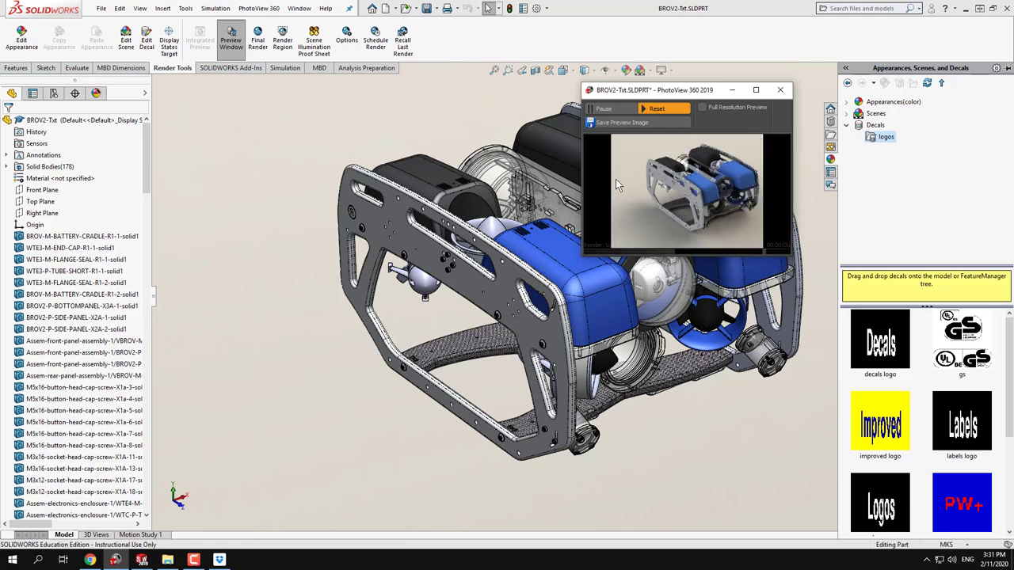
Rotate the vehicle slightly and pause the preview rendering, then enlarge the preview window a little and move it lower
mouse_move(466, 277)
middle_mouse_down()
mouse_move(480, 270)
mouse_move(463, 260)
middle_mouse_up()
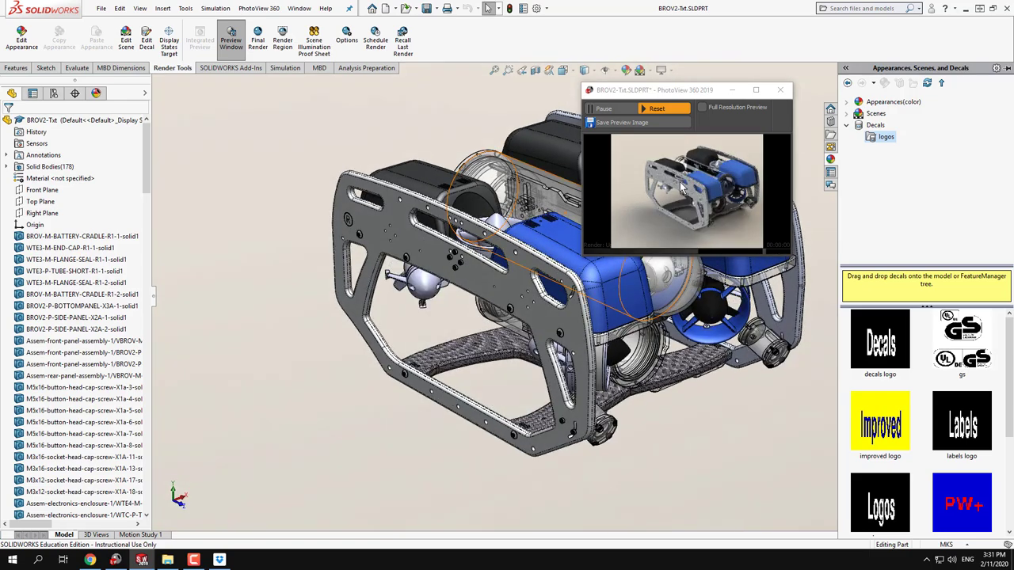
left_click(627, 111)
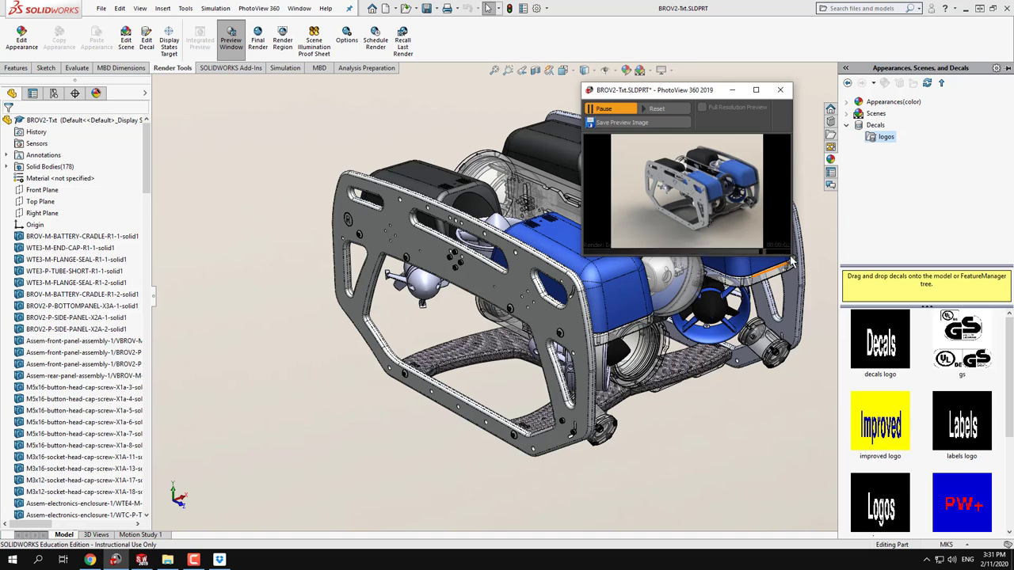
left_click_drag(791, 256, 790, 281)
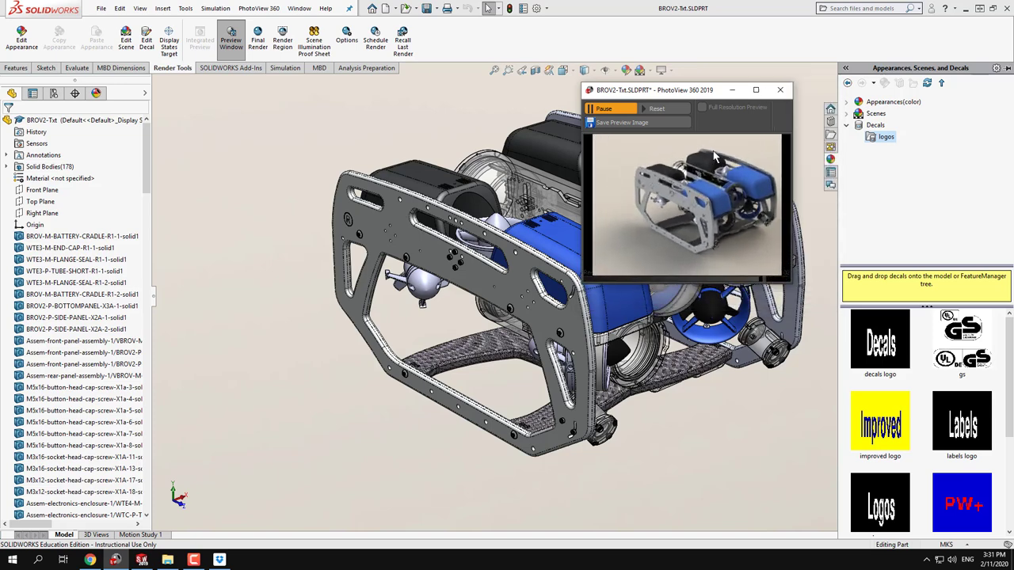
left_click_drag(673, 95, 679, 143)
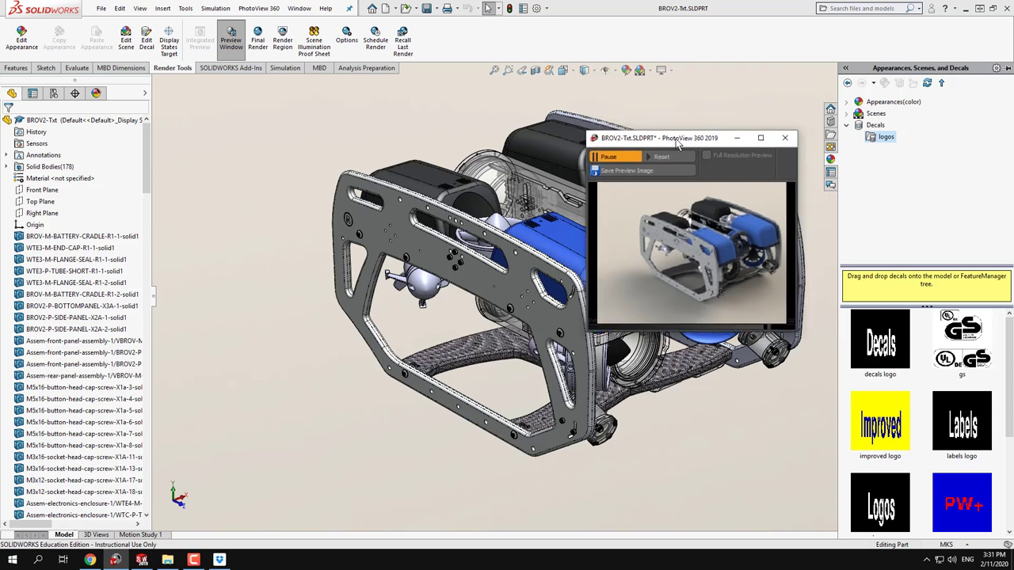
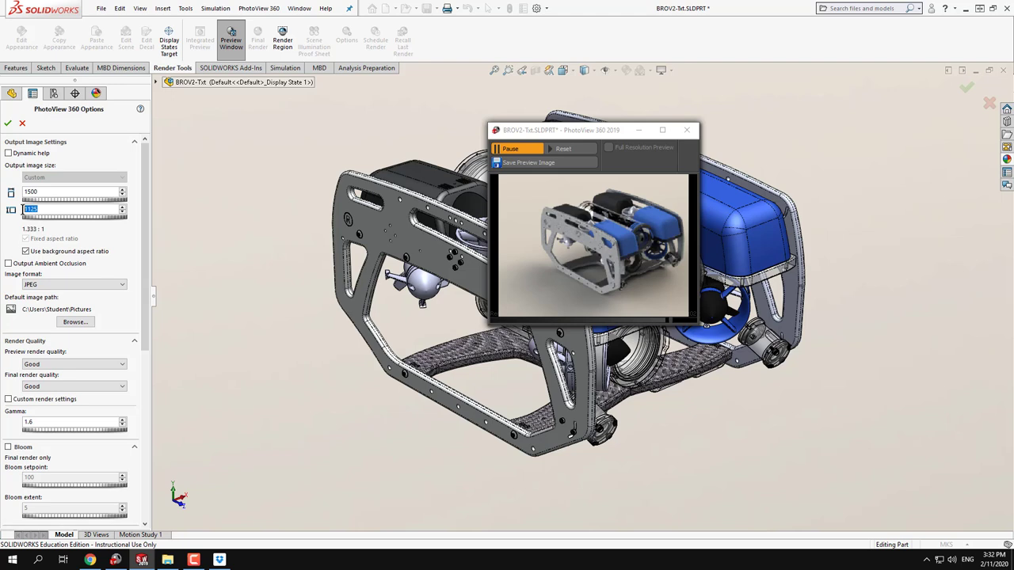
Set the output image width to 1600 and the final render quality to Best, keeping the preview render quality at Good
double_click(51, 191)
type("1600")
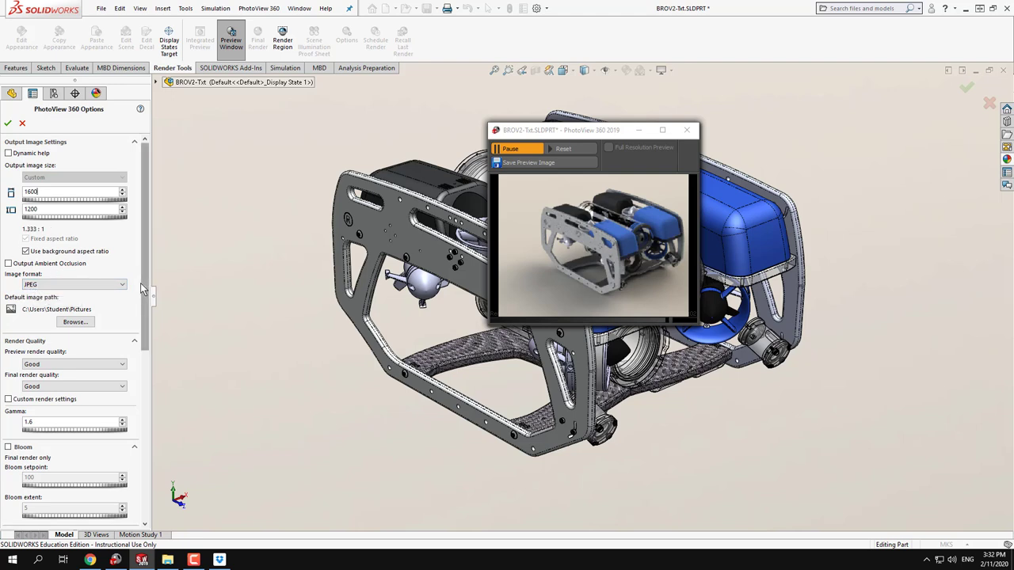
left_click_drag(140, 282, 139, 386)
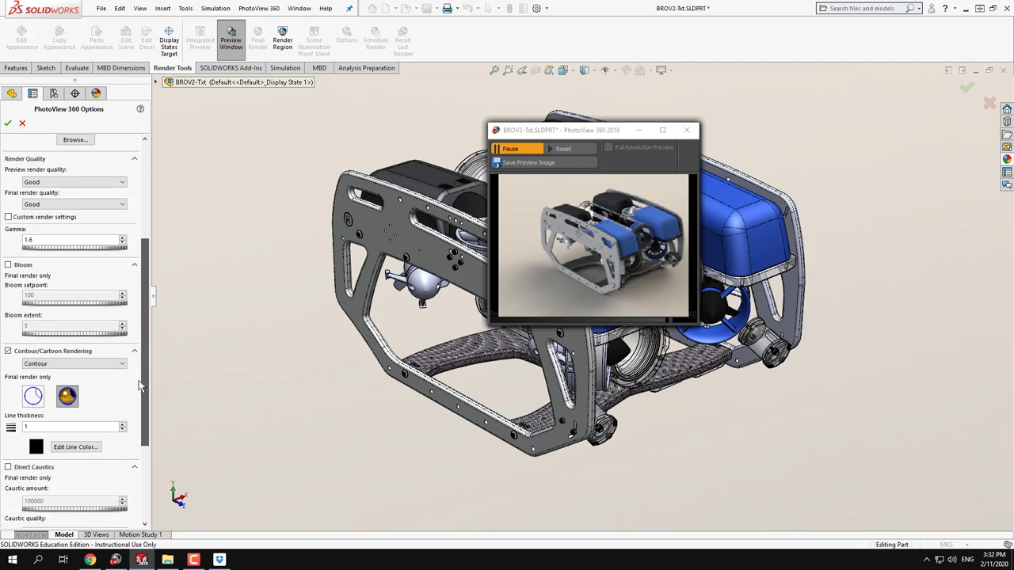
left_click(34, 187)
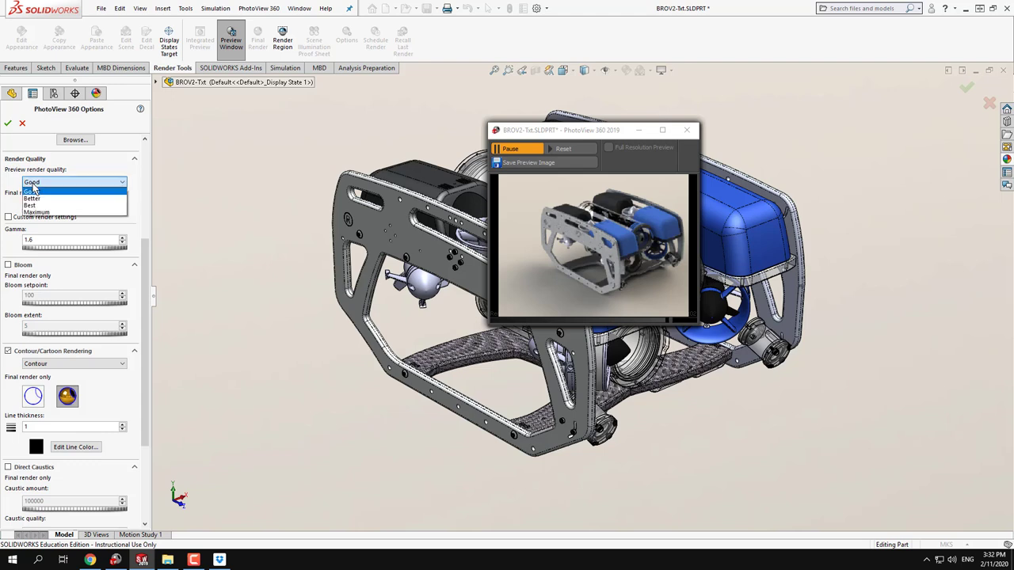
left_click(34, 192)
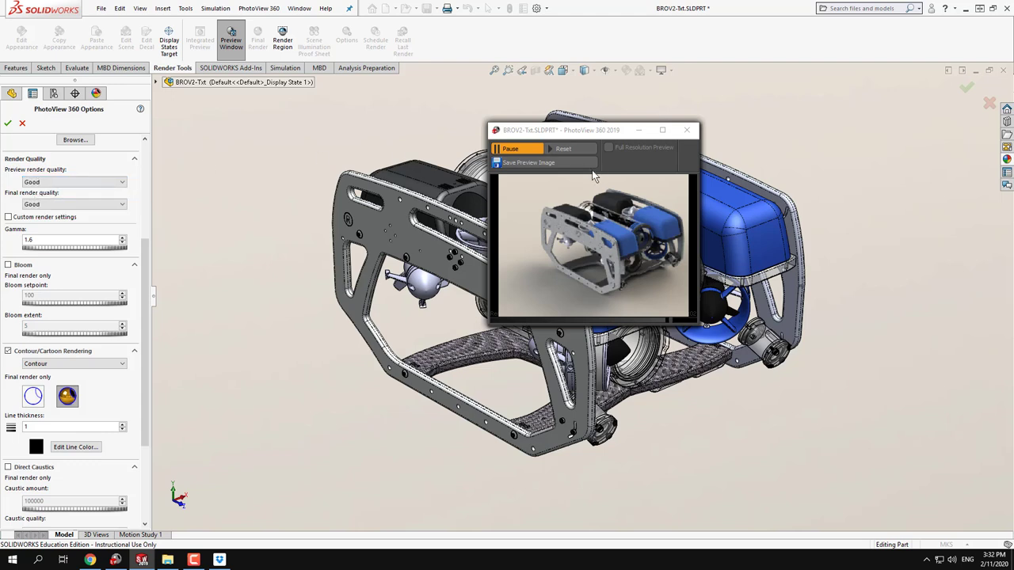
left_click(35, 204)
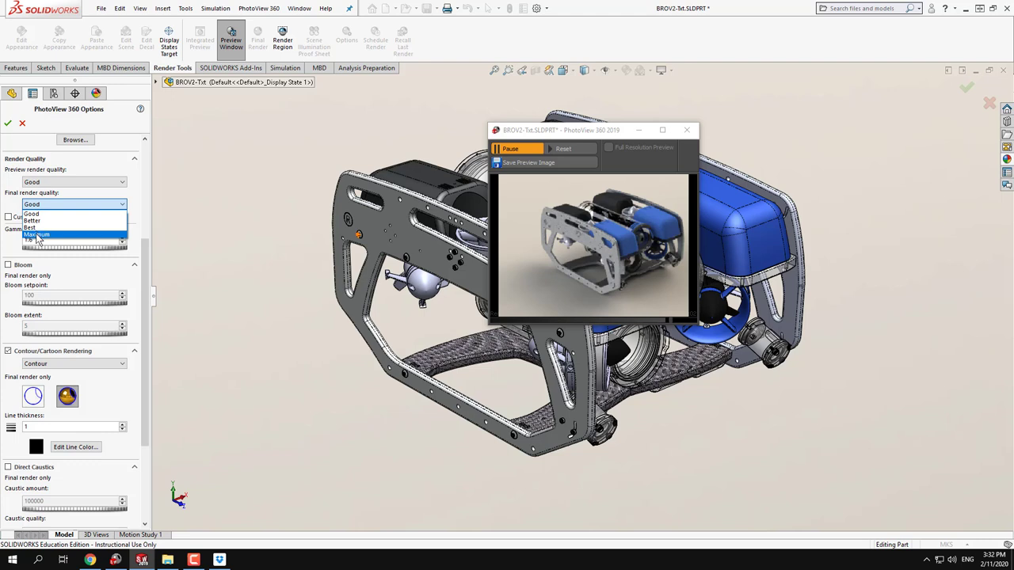
left_click(38, 228)
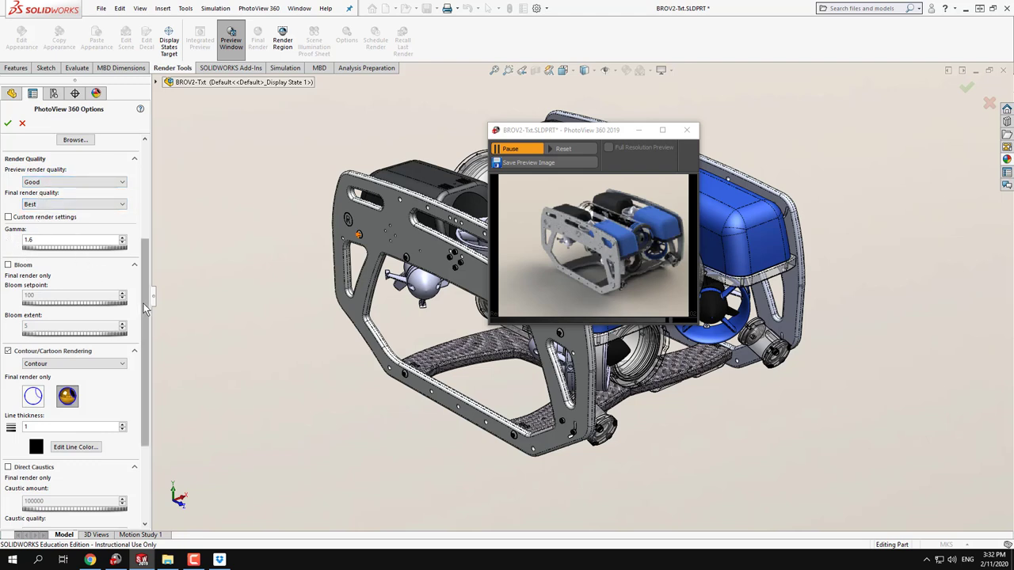
Turn off Contour/Cartoon Rendering and accept the PhotoView 360 options
scroll(144, 304, "down", 2)
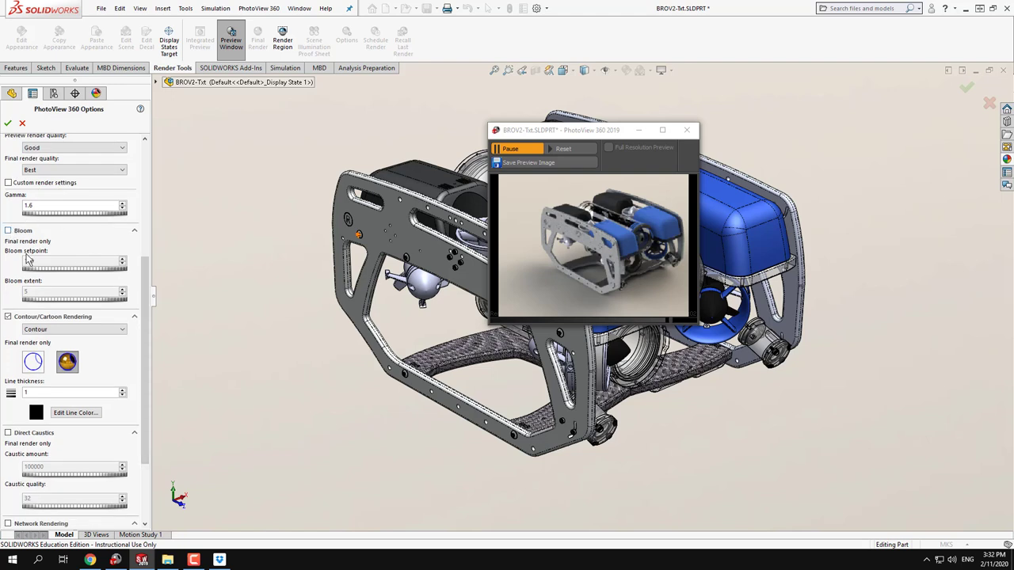
left_click(8, 317)
left_click(7, 124)
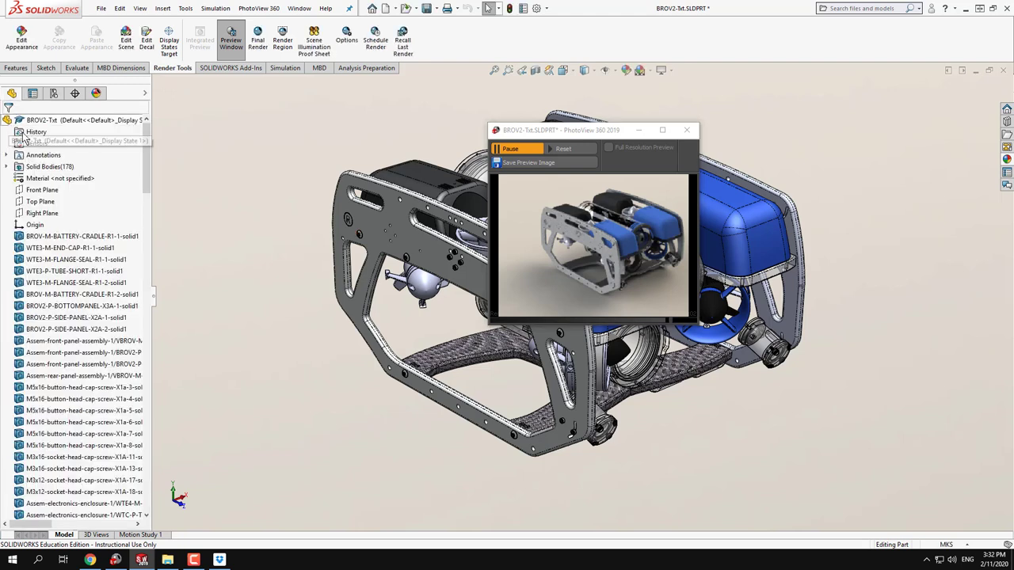
Run the final render of the vehicle and inspect the image at 100% zoom, returning it to 50%
left_click(257, 41)
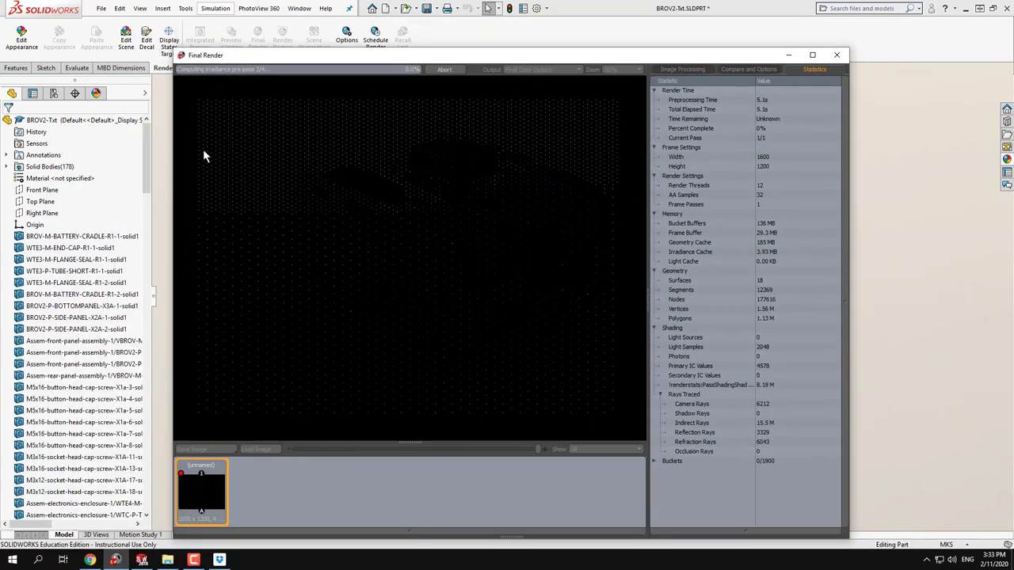
left_click(168, 561)
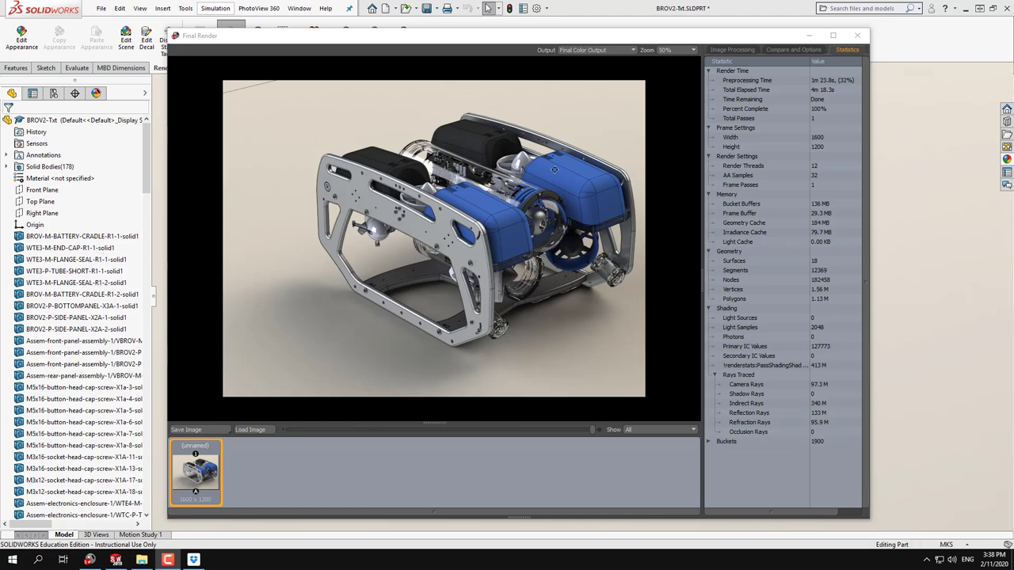
left_click(669, 50)
left_click(670, 54)
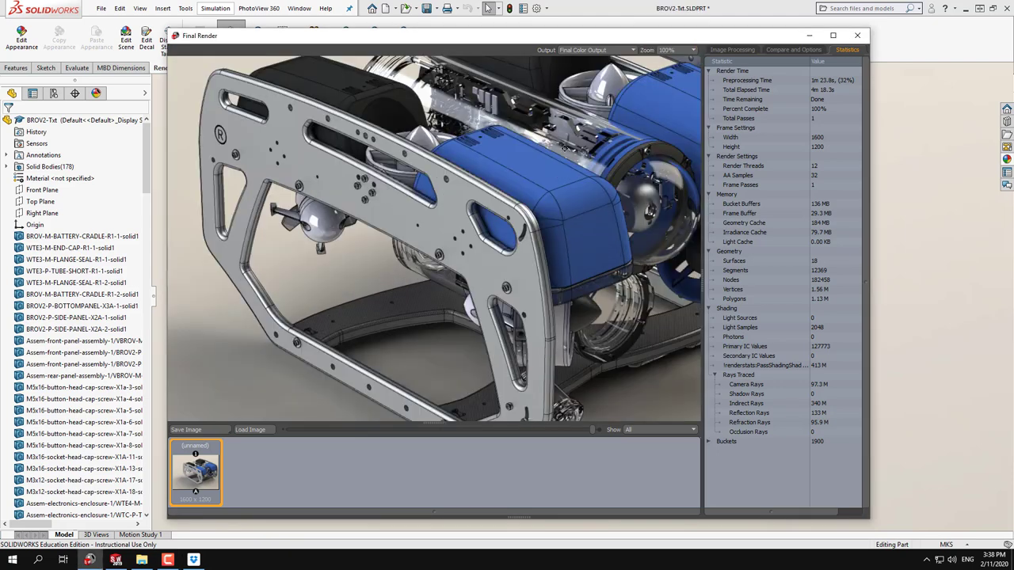
left_click(671, 52)
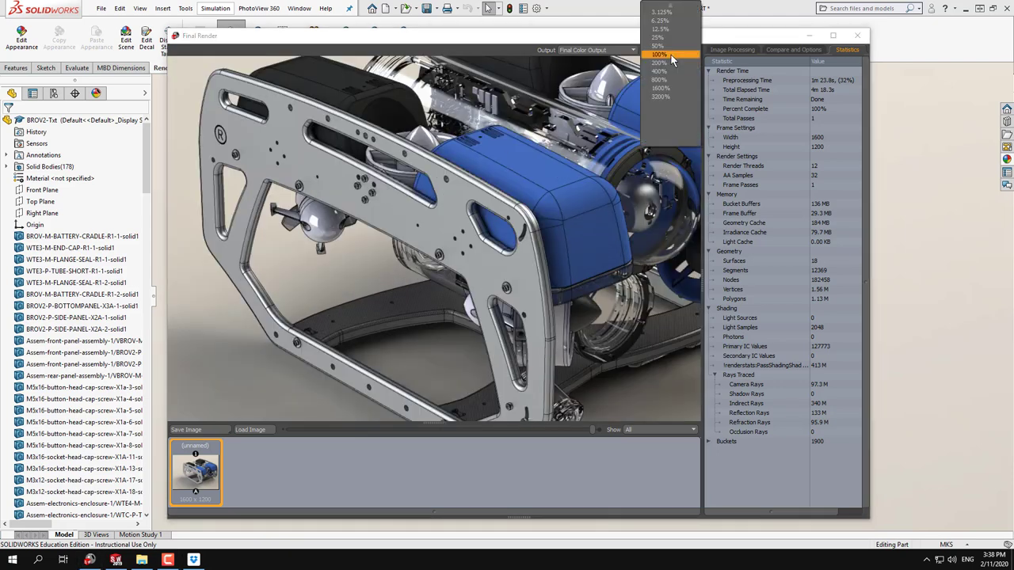
left_click(670, 49)
scroll(670, 50, "down", 1)
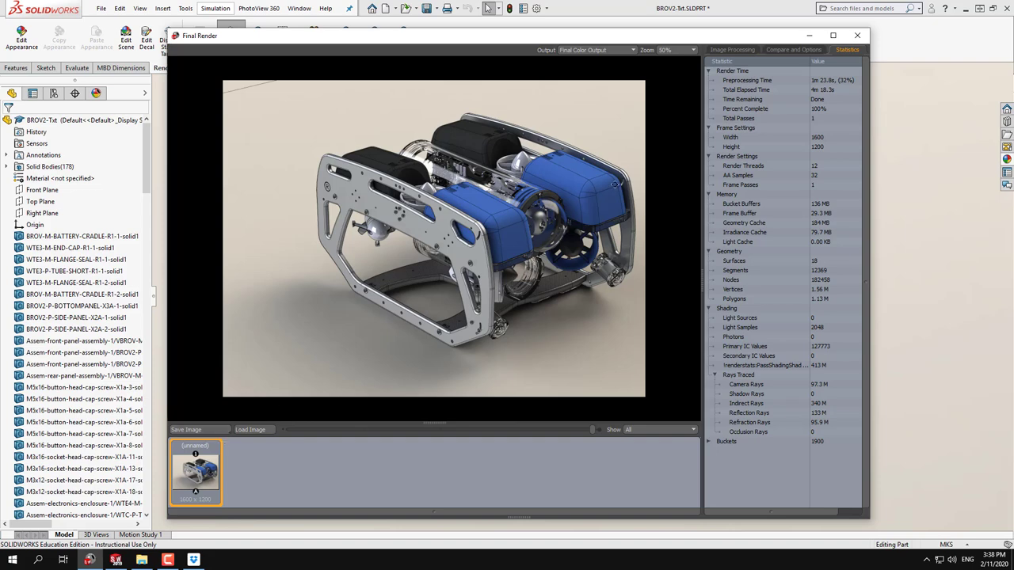
Try the Bloom effect in the final render's image processing settings and view the image with the side panels collapsed
left_click(736, 50)
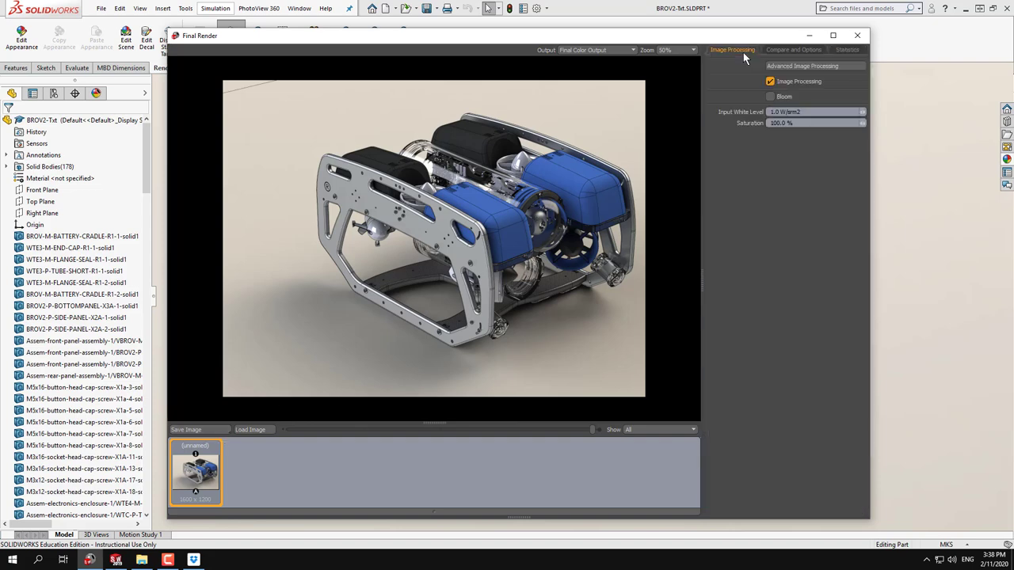
left_click(780, 97)
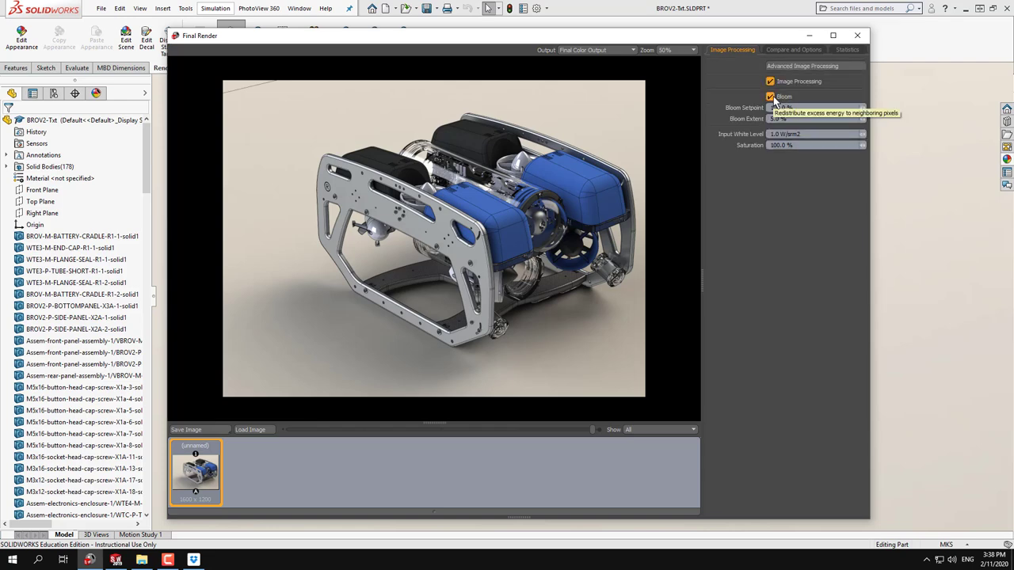
double_click(476, 302)
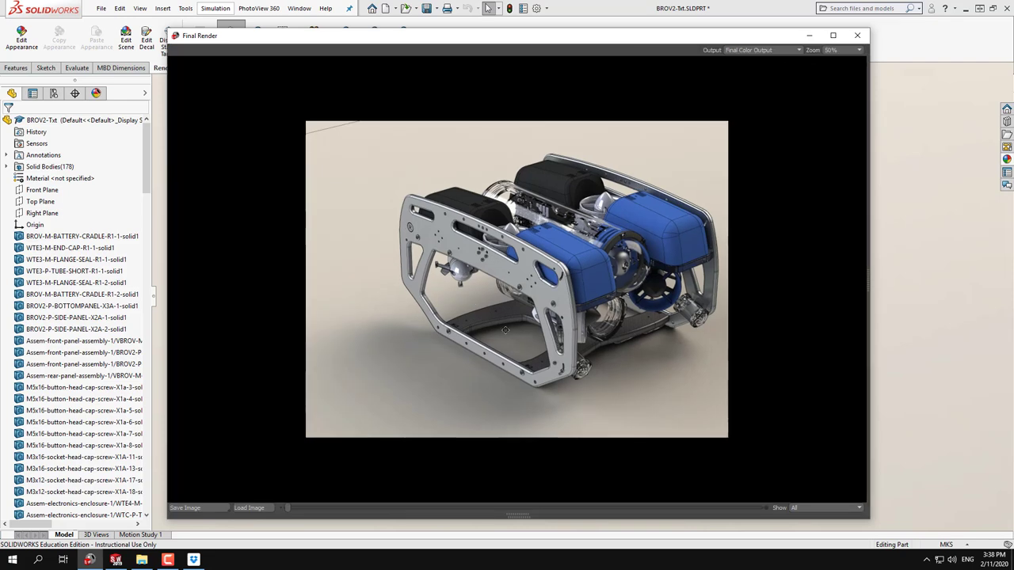
double_click(690, 319)
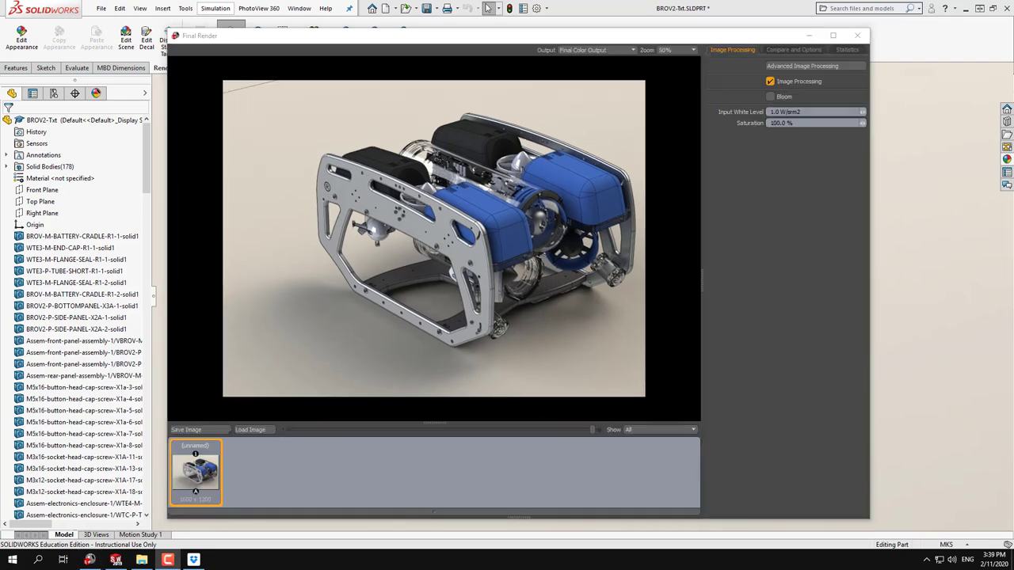
Close the final render and PhotoView 360 preview windows, and close the BROV2-Txt part without saving
left_click(859, 37)
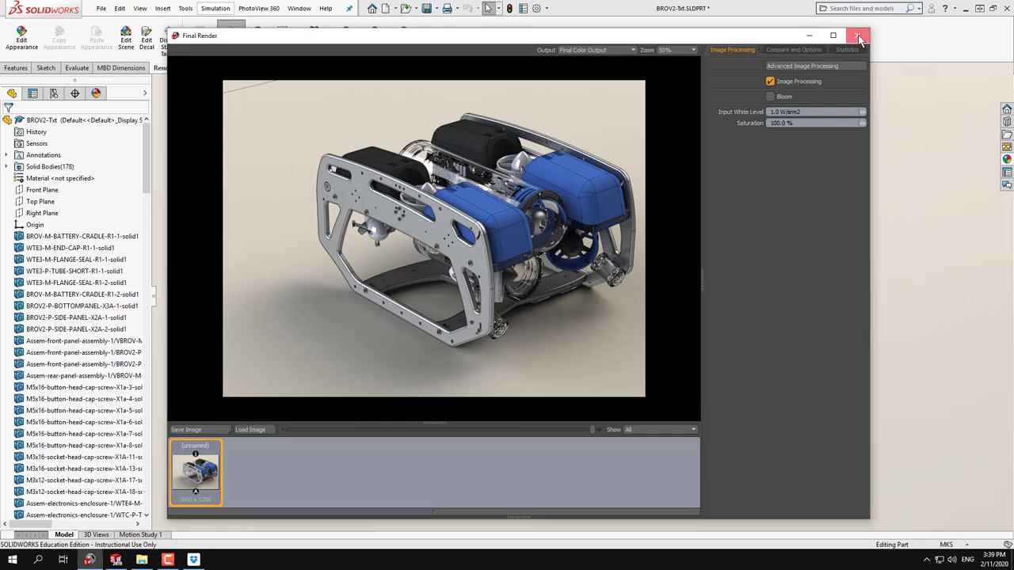
left_click(860, 37)
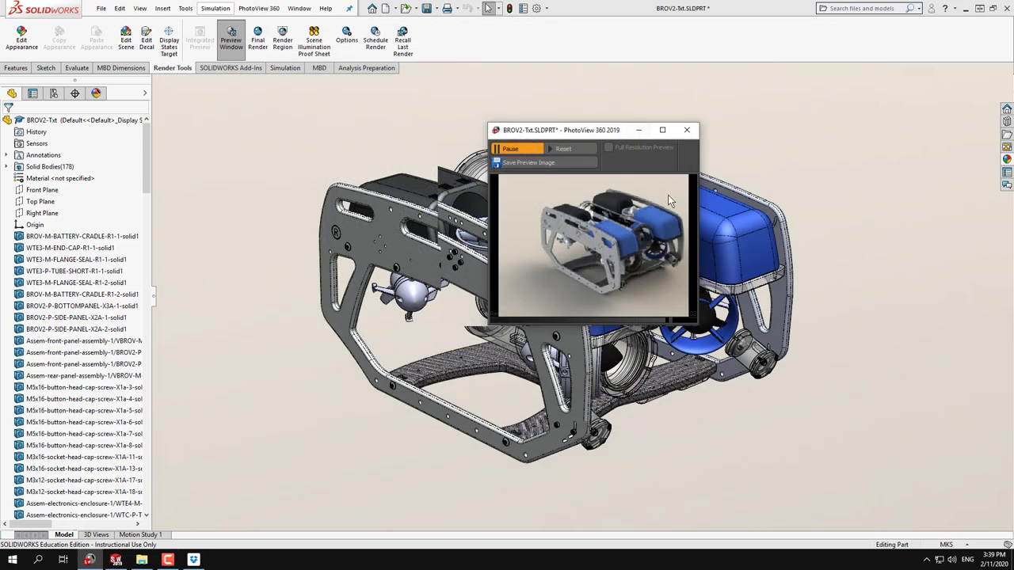
left_click(687, 132)
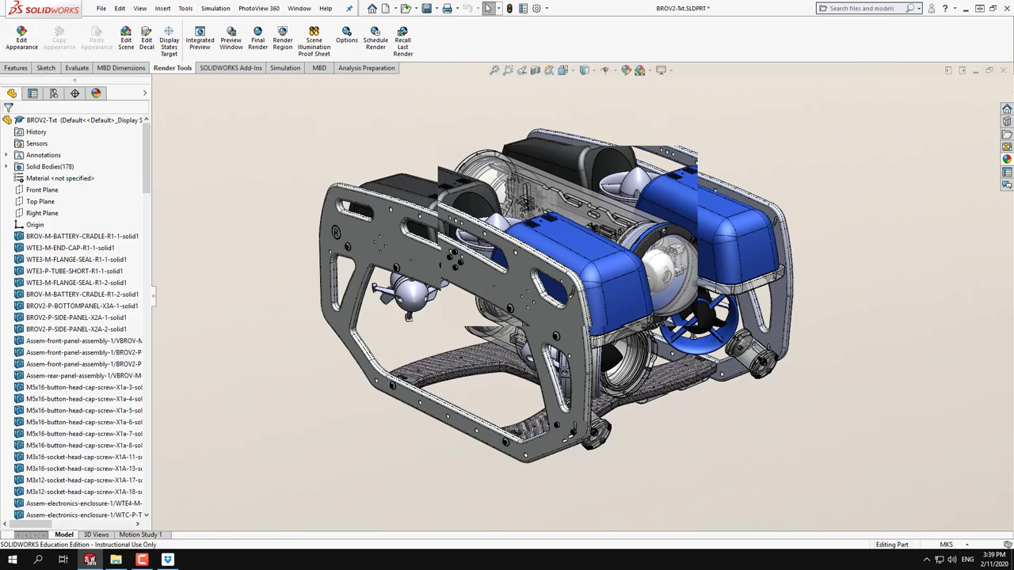
left_click(1002, 70)
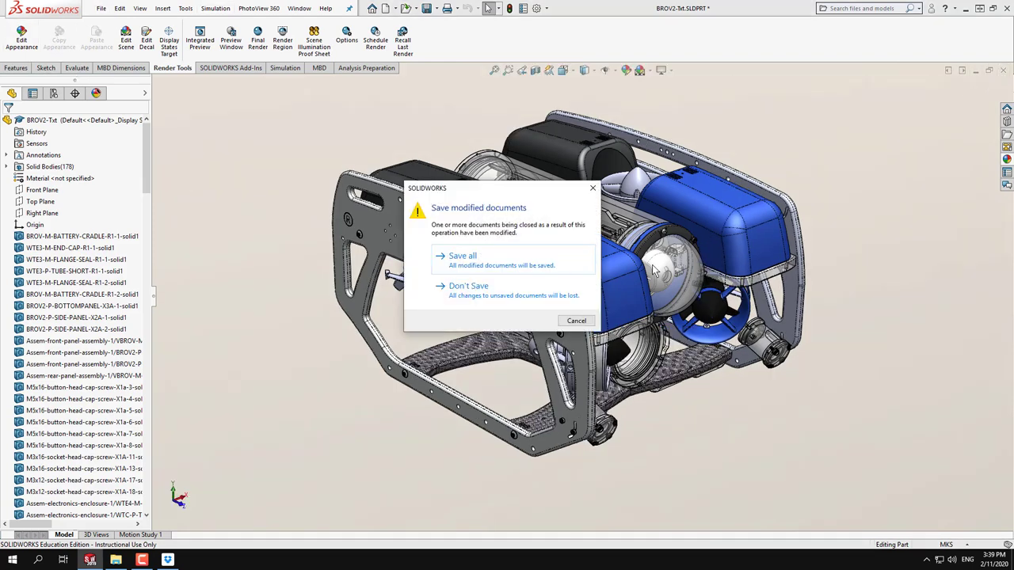
left_click(465, 290)
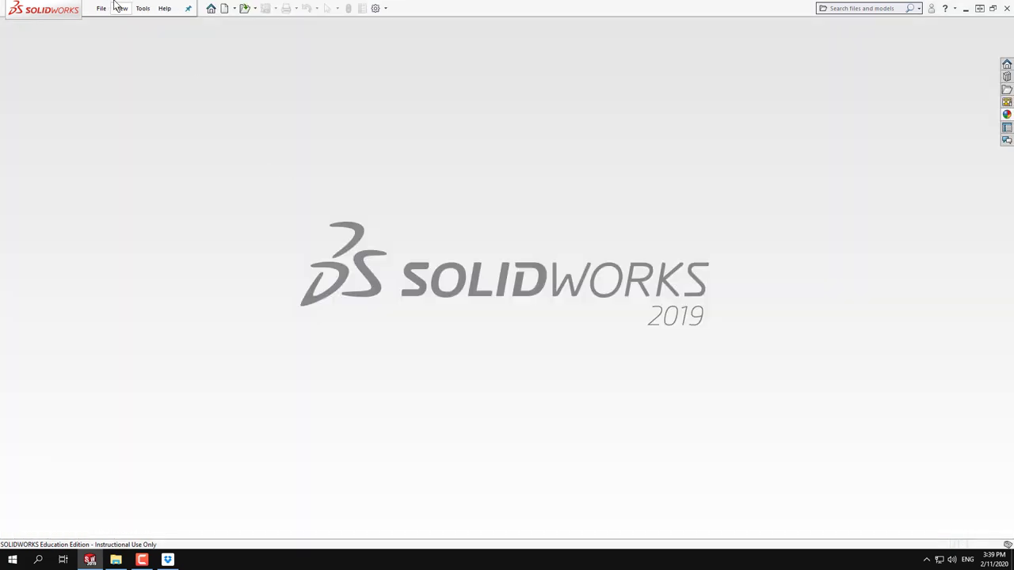
Open the untextured part BROV2.SLDPRT from the SSD (S:) drive
left_click(101, 8)
left_click(119, 36)
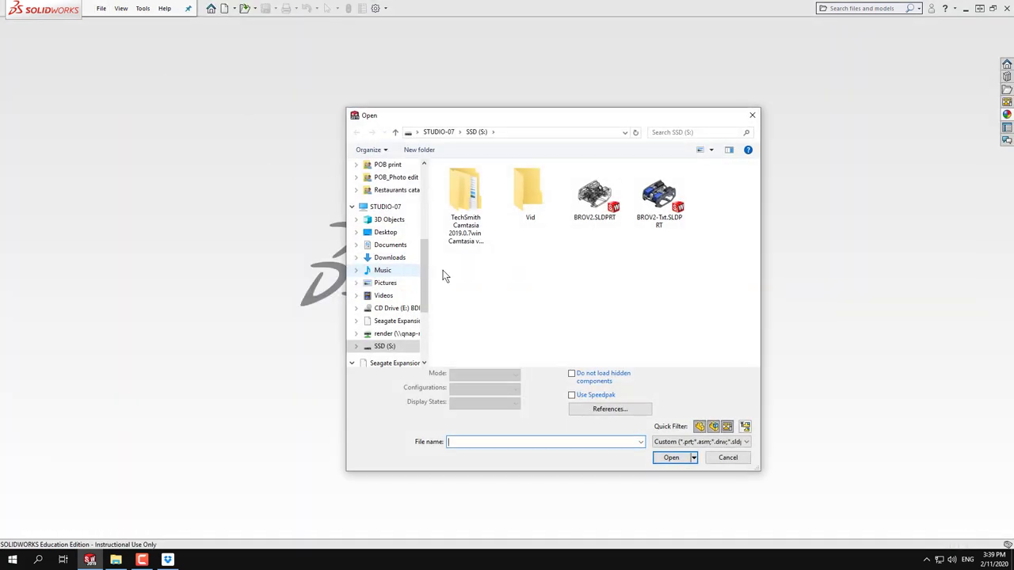
double_click(593, 197)
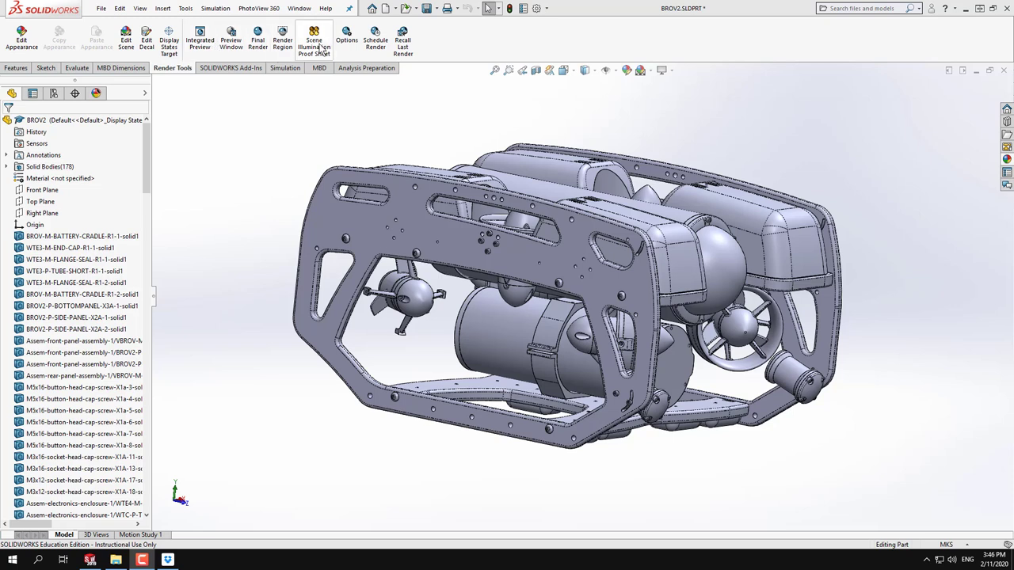
Set the final render quality to Maximum and accept the PhotoView 360 options
left_click(346, 38)
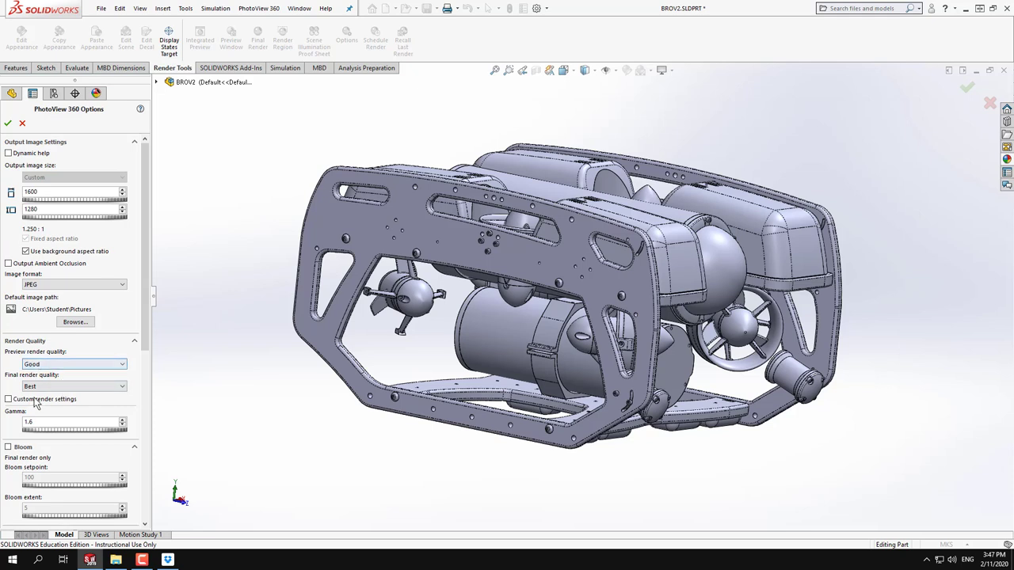
scroll(84, 384, "down", 1)
scroll(144, 335, "down", 5)
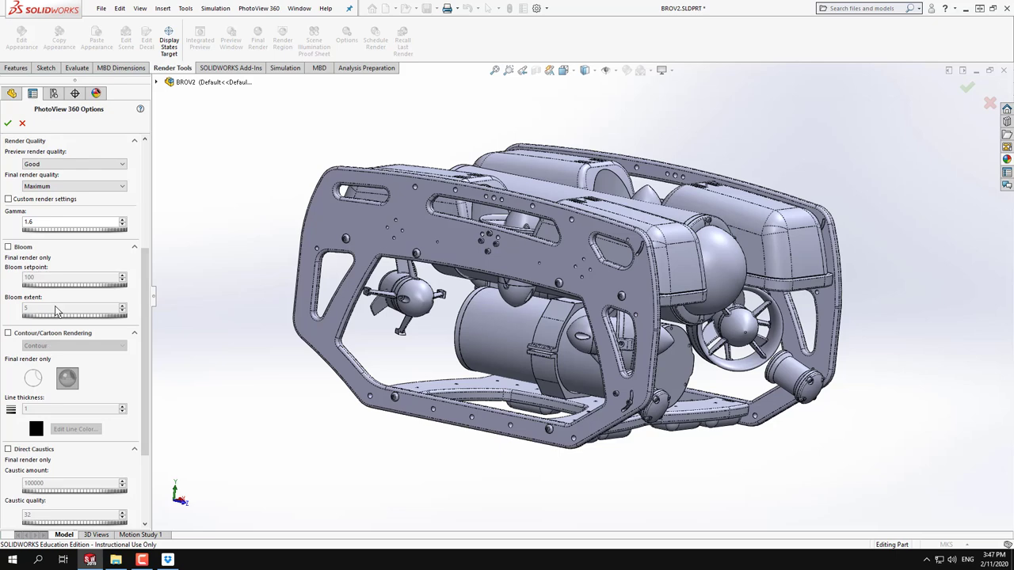
scroll(87, 247, "up", 6)
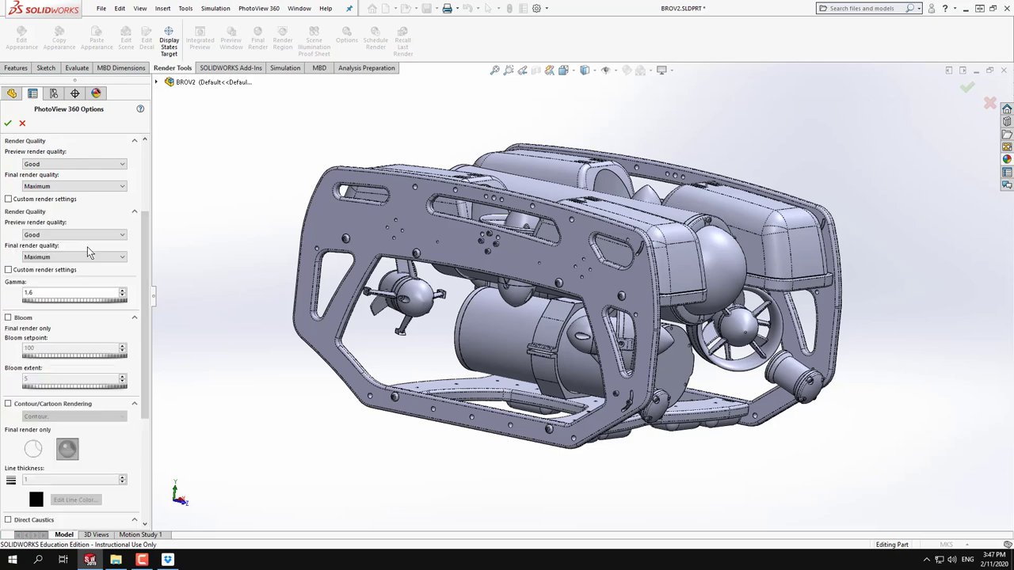
left_click(8, 123)
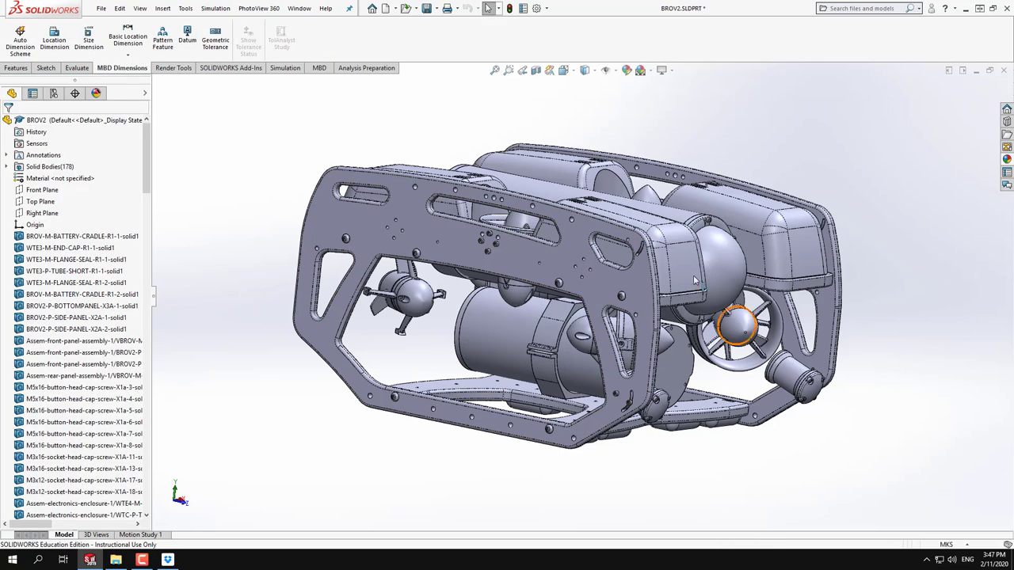
Look over the commands for adding lights and cameras and the Motion Study 1 timeline, returning to the model
middle_click_drag(694, 279, 713, 263)
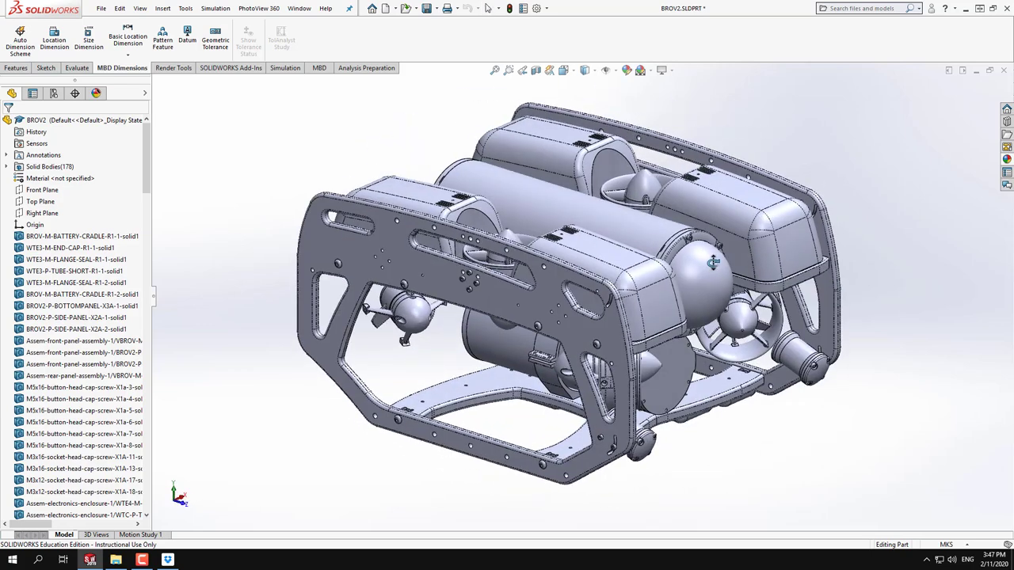
left_click(141, 9)
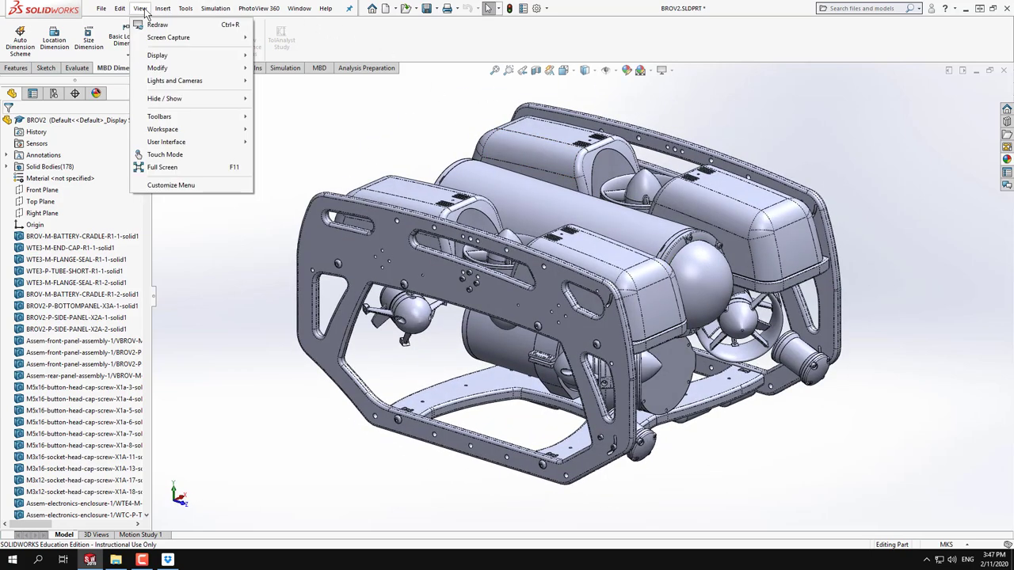
mouse_move(174, 80)
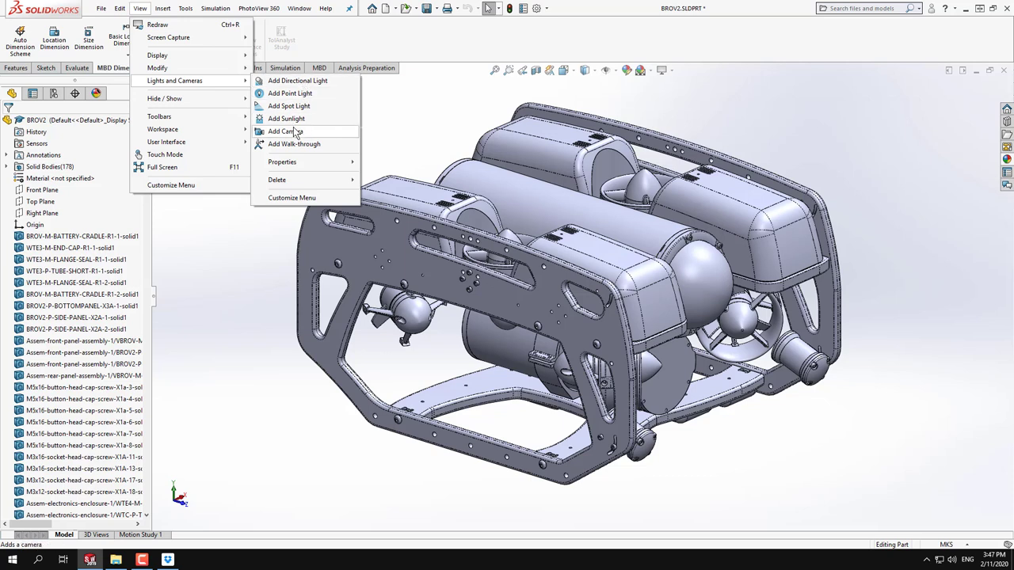
left_click(400, 129)
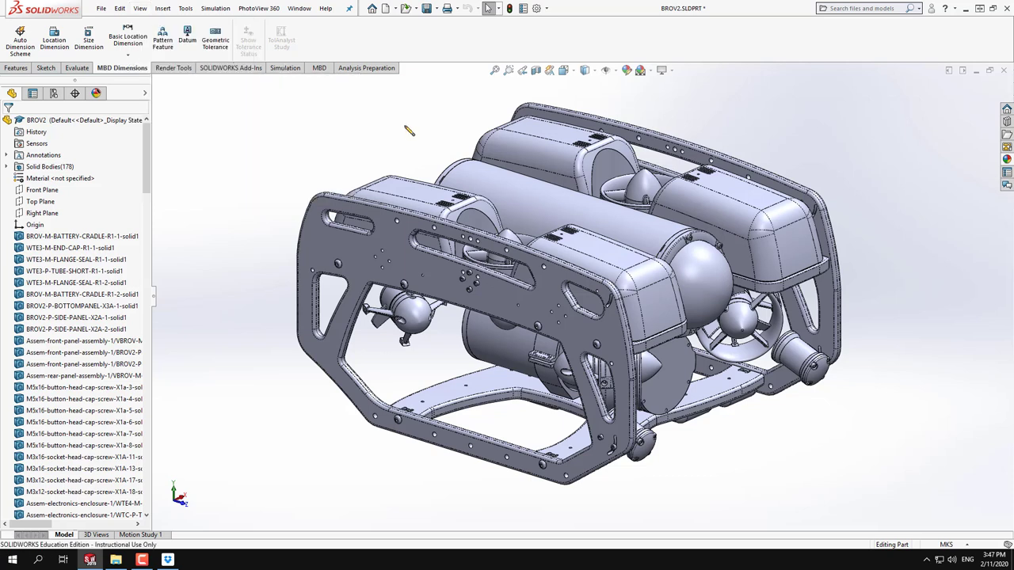
left_click(140, 536)
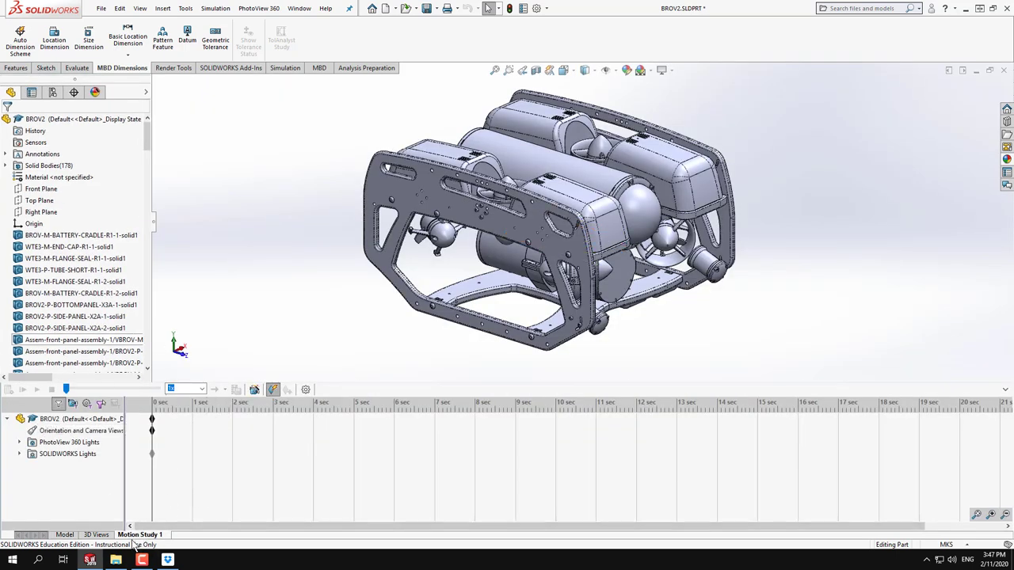
left_click(69, 536)
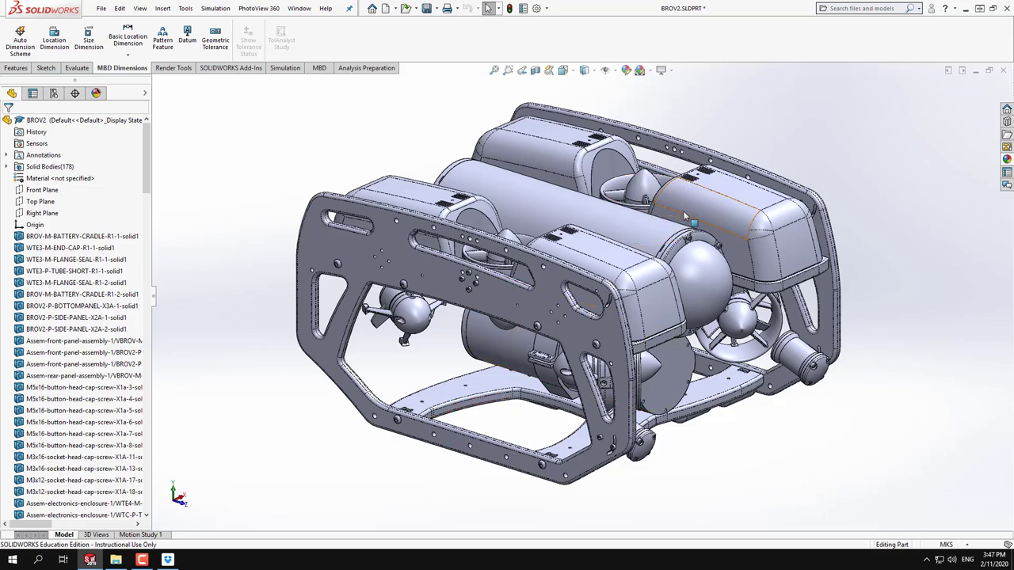
Turn on the Perspective display for the vehicle and examine its effect from closer, farther and rotated views
middle_click_drag(683, 211, 611, 271)
scroll(625, 281, "up", 2)
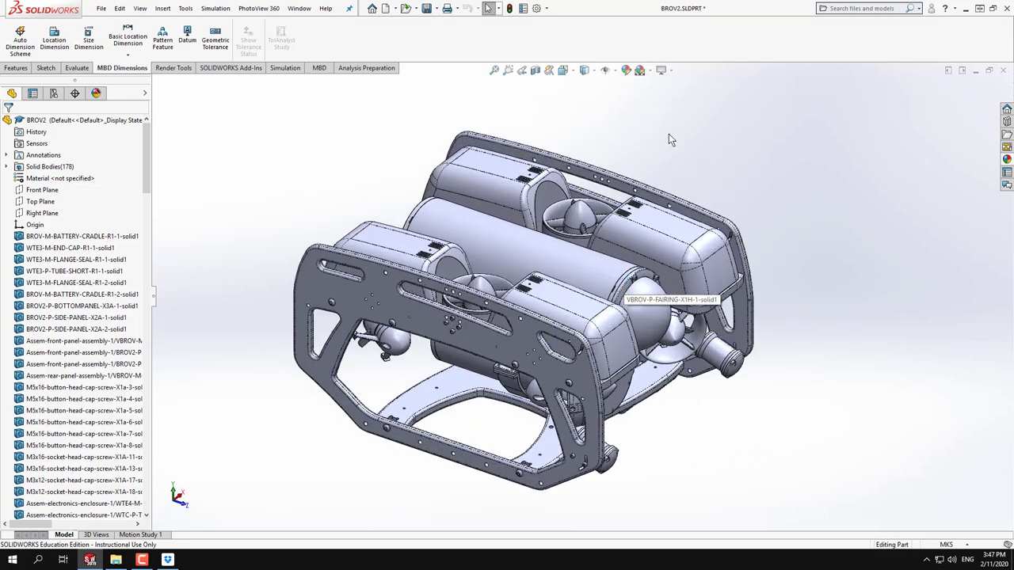
left_click(671, 71)
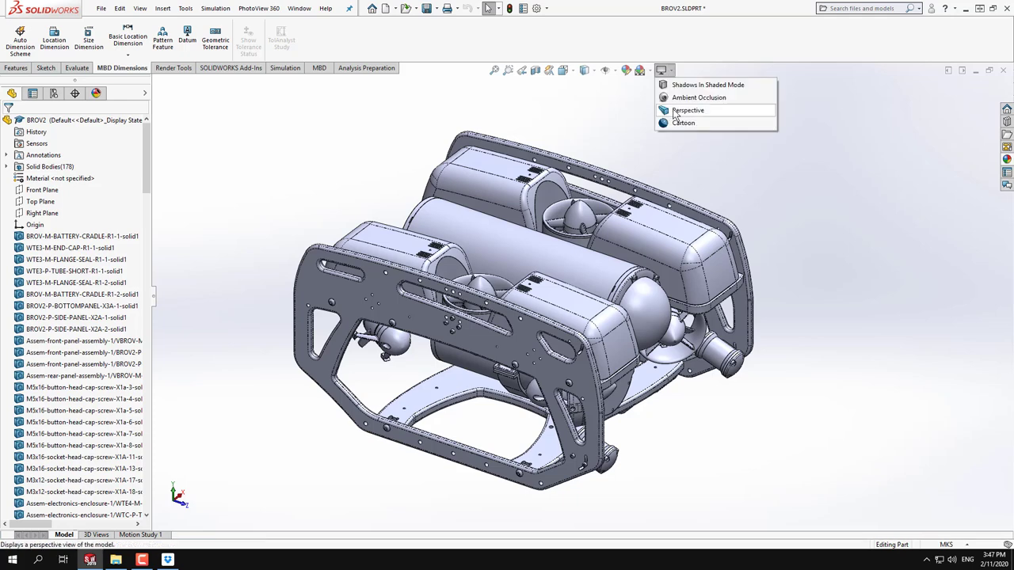
left_click(674, 111)
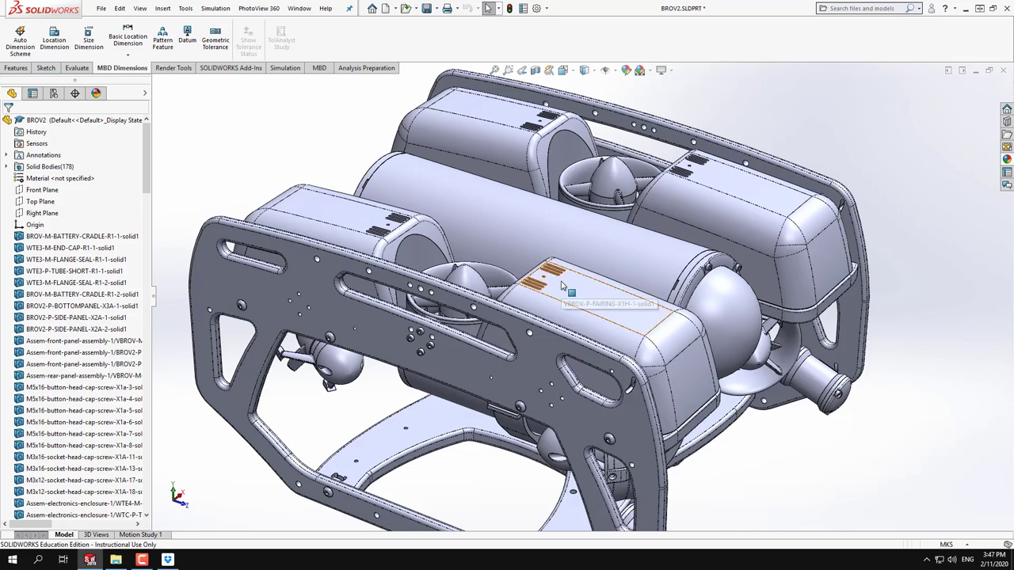
scroll(547, 253, "down", 3)
scroll(547, 254, "up", 5)
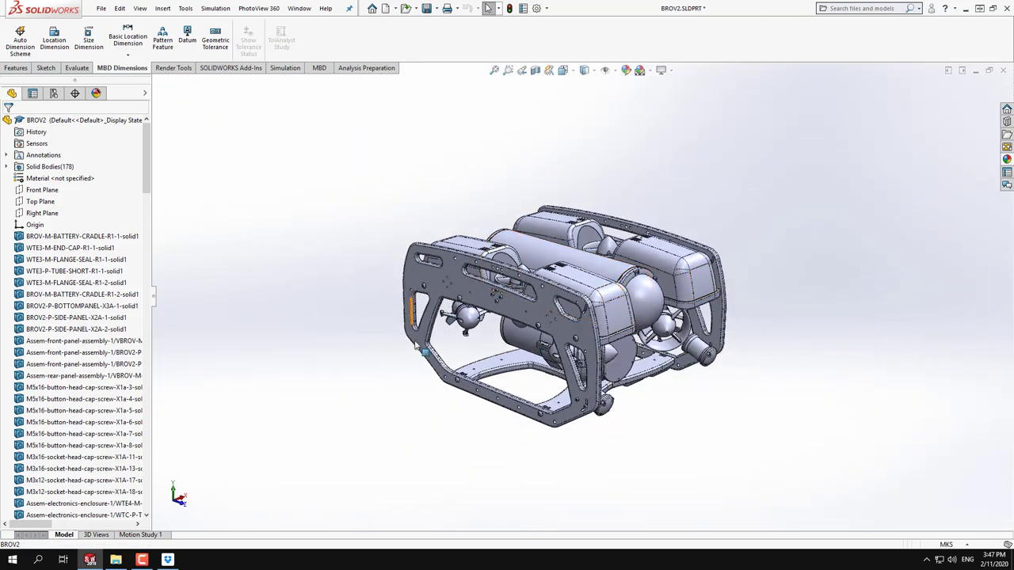
middle_click_drag(547, 354, 632, 311)
scroll(667, 185, "down", 4)
scroll(526, 380, "up", 4)
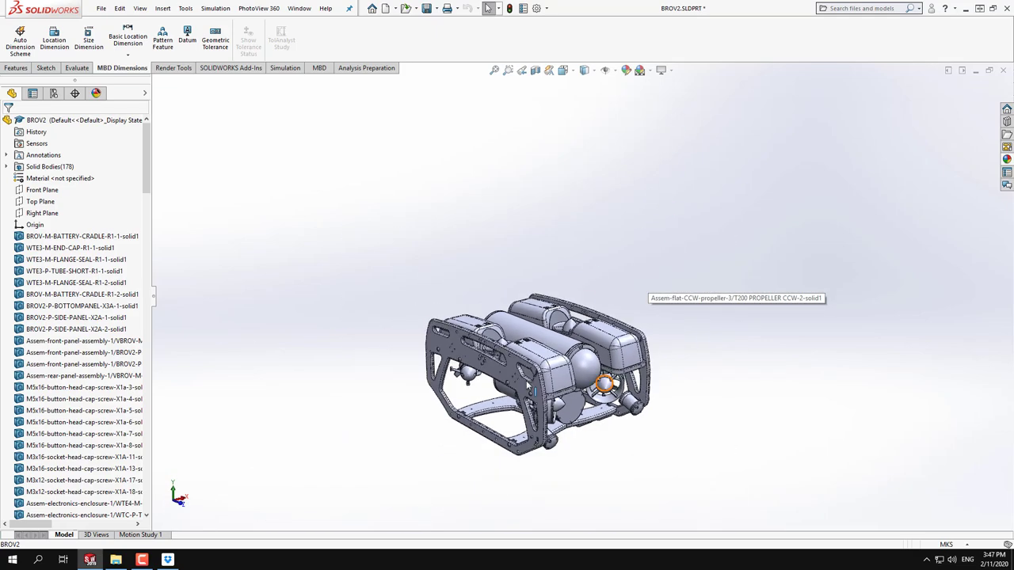
scroll(614, 159, "down", 5)
View the observer position setting of the perspective view and cancel it
left_click(663, 70)
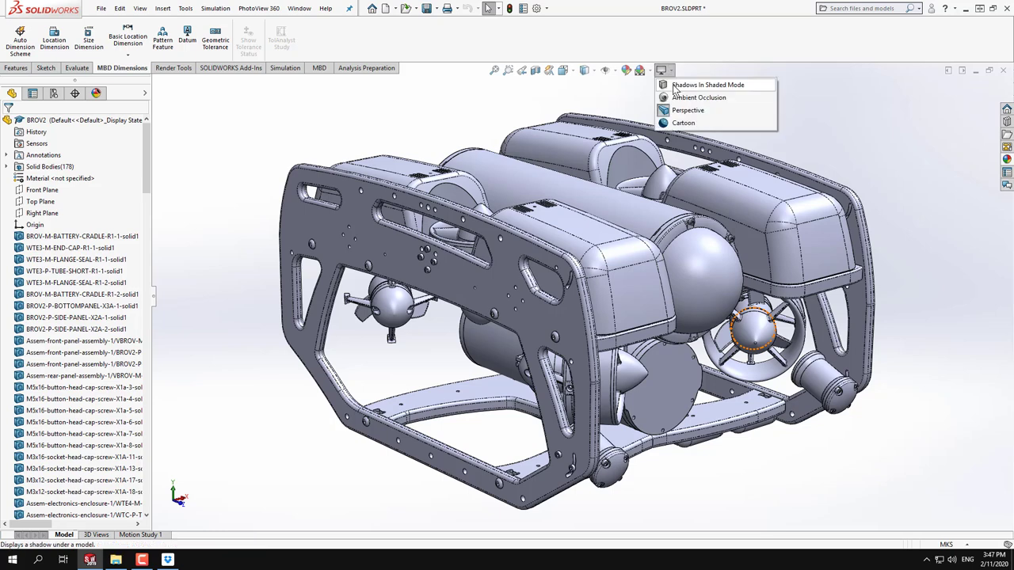
left_click(140, 7)
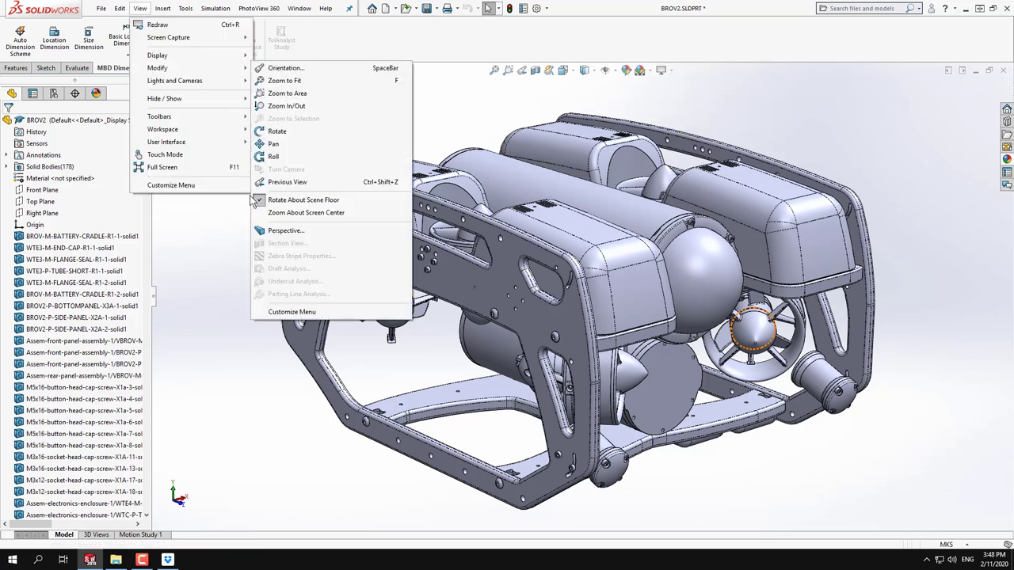
left_click(282, 231)
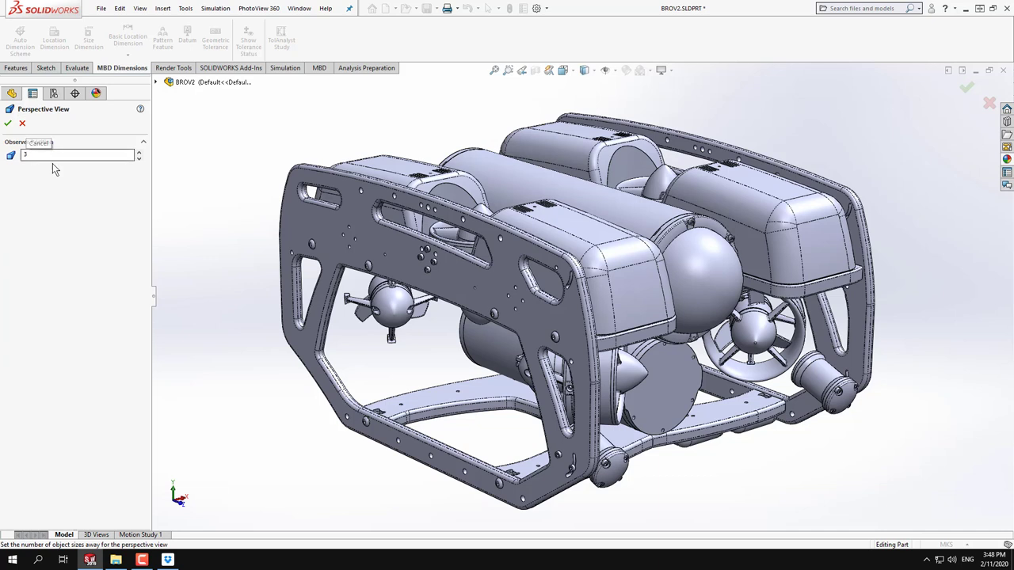
left_click(22, 124)
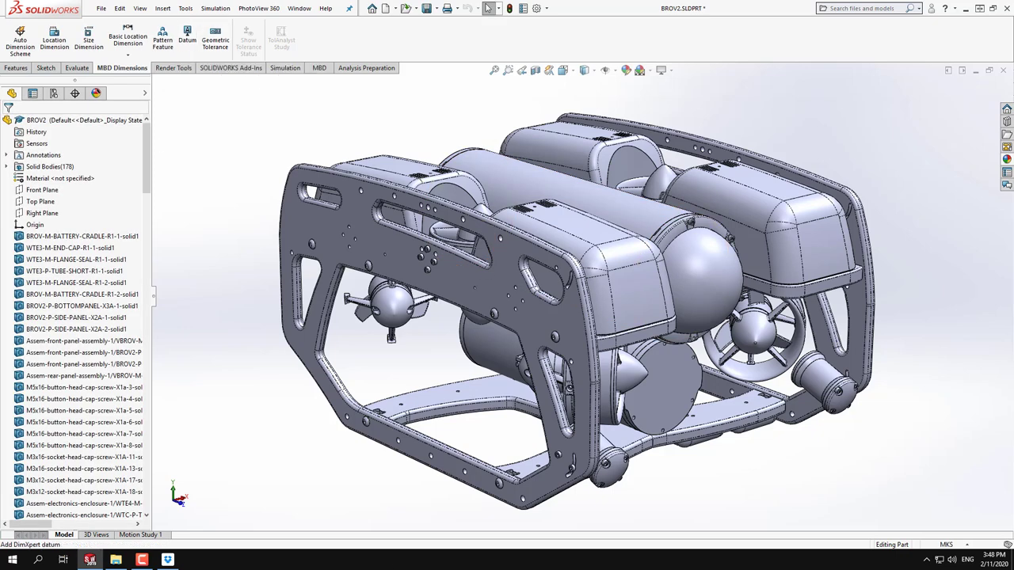
Turn off Rotate About Scene Floor and orient the view of the vehicle relative to the Top Plane
middle_click_drag(317, 372, 295, 340)
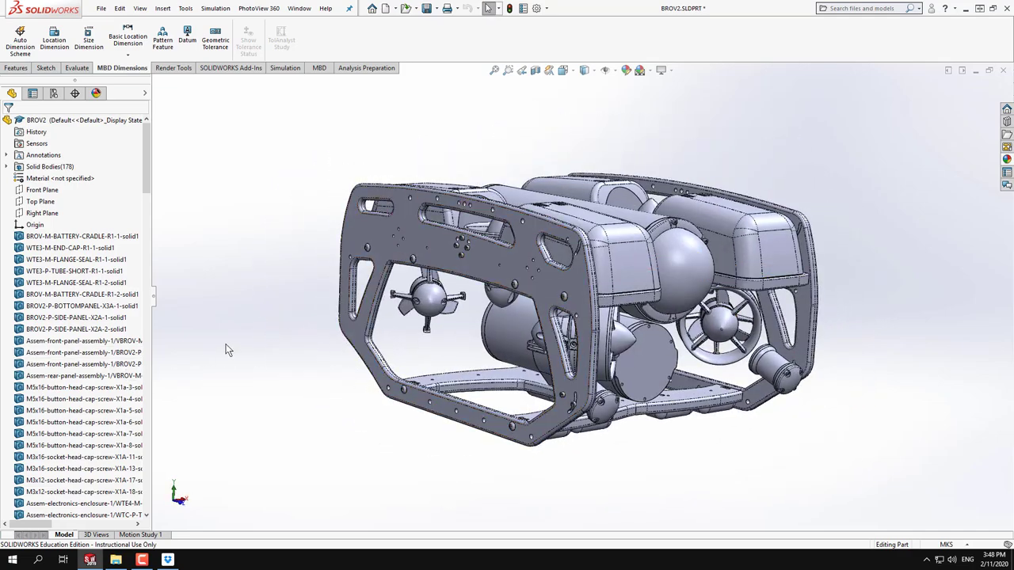
middle_click_drag(281, 361, 798, 268)
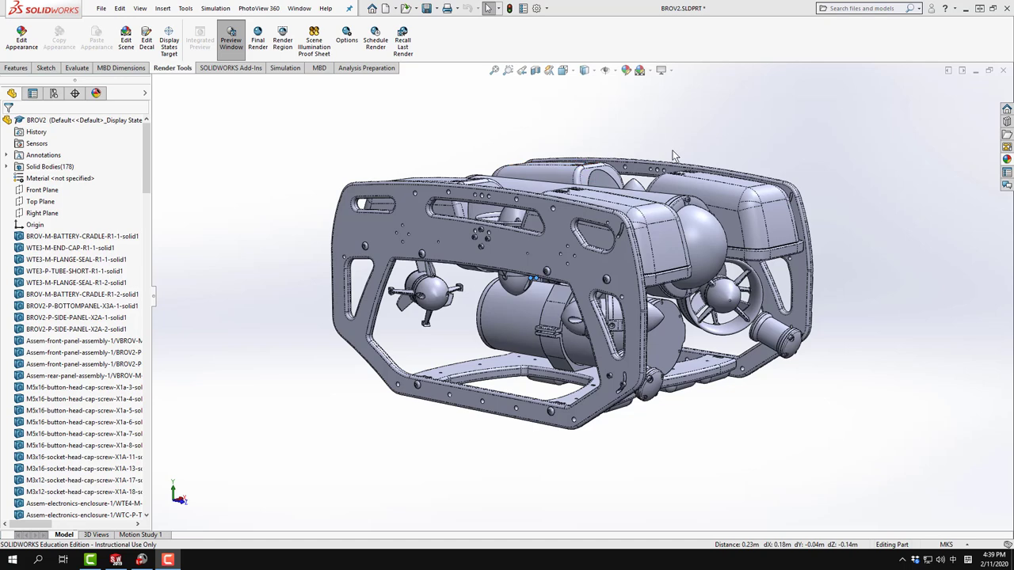
middle_click_drag(670, 152, 673, 156)
left_click(140, 8)
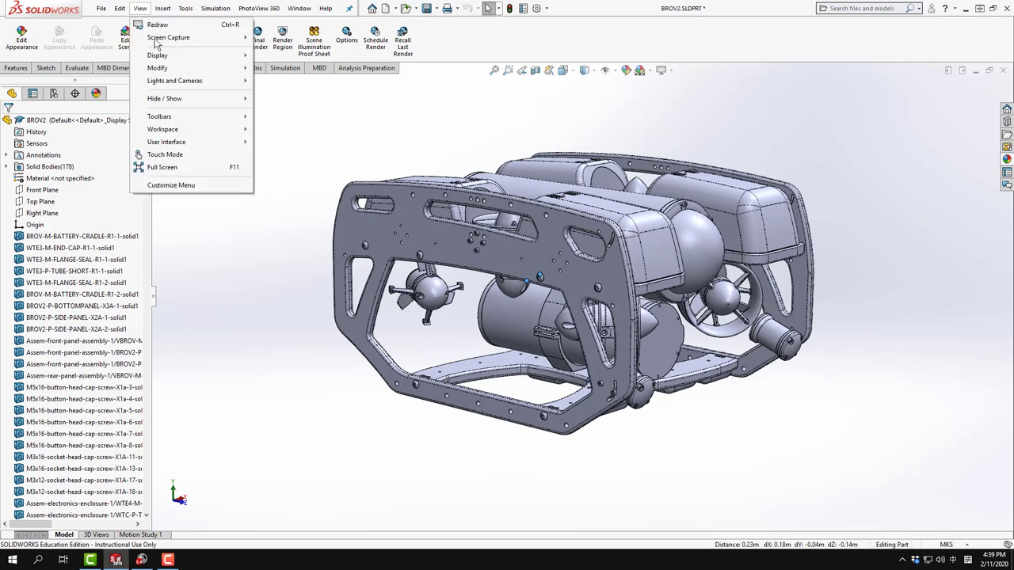
mouse_move(196, 70)
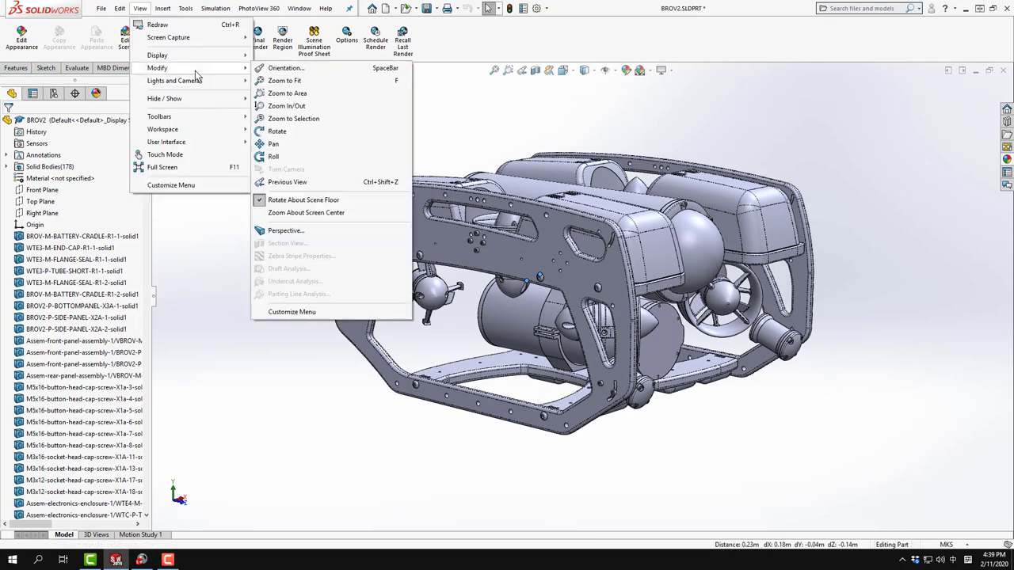
left_click(311, 201)
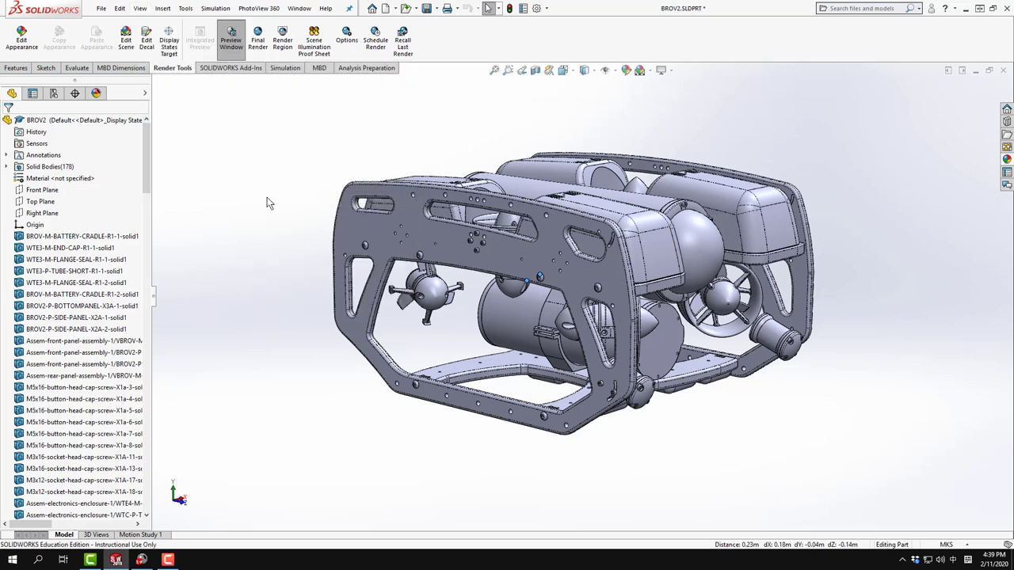
left_click(48, 203)
left_click(102, 190)
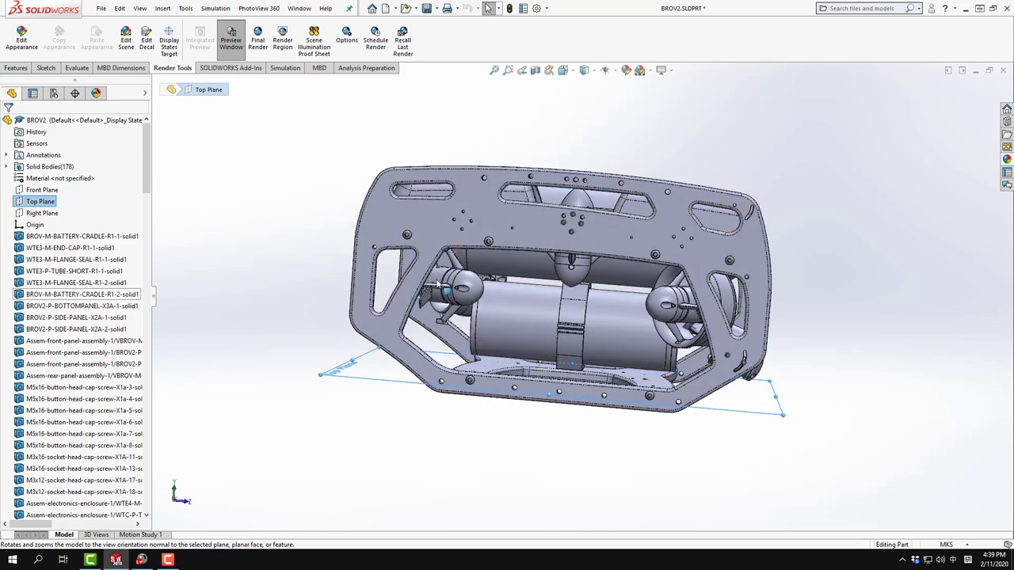
Turn on Rotate About Scene Floor and rotate the vehicle to try the constrained rotation
left_click(140, 9)
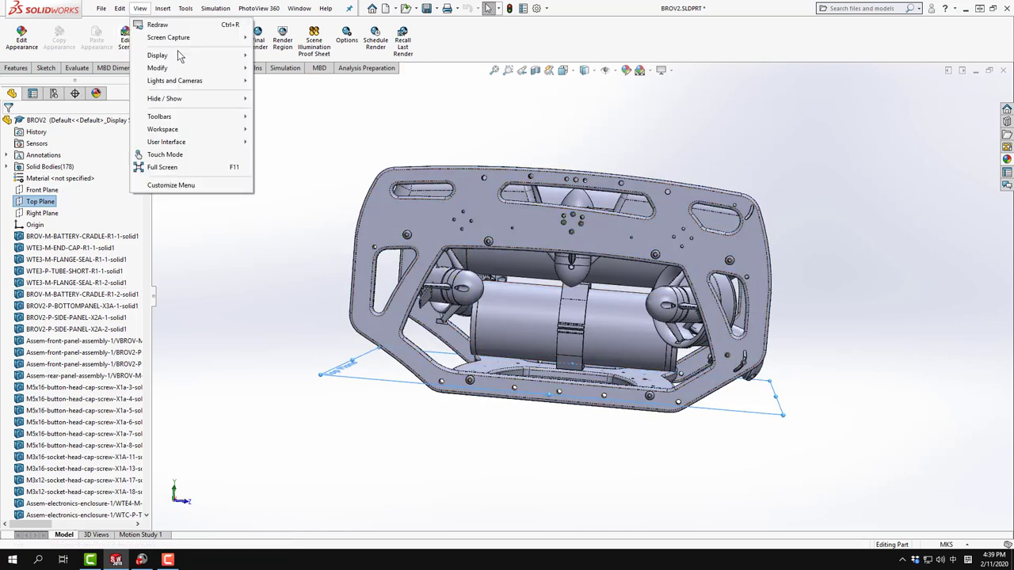
mouse_move(187, 70)
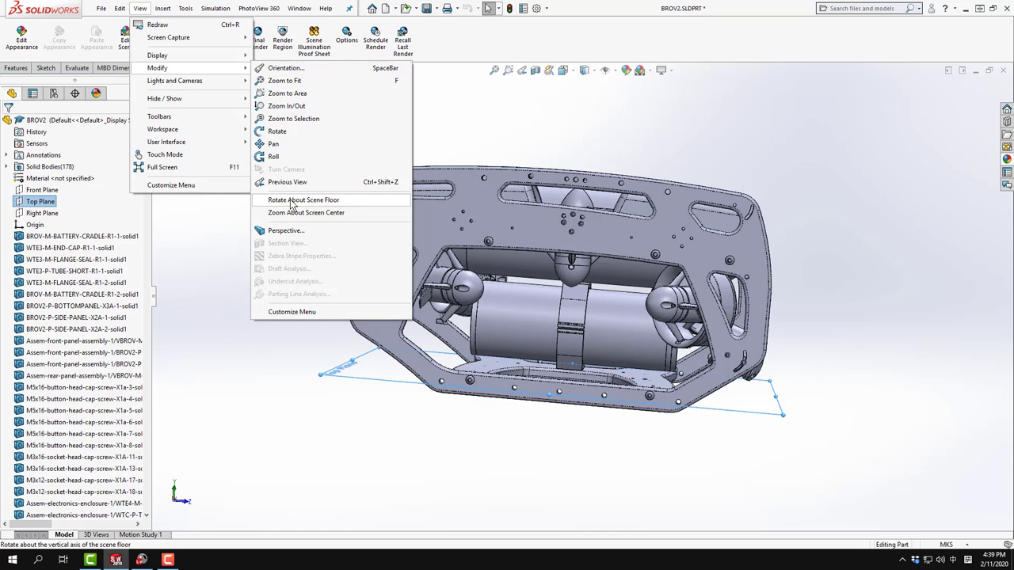
left_click(292, 203)
left_click_drag(820, 275, 853, 234)
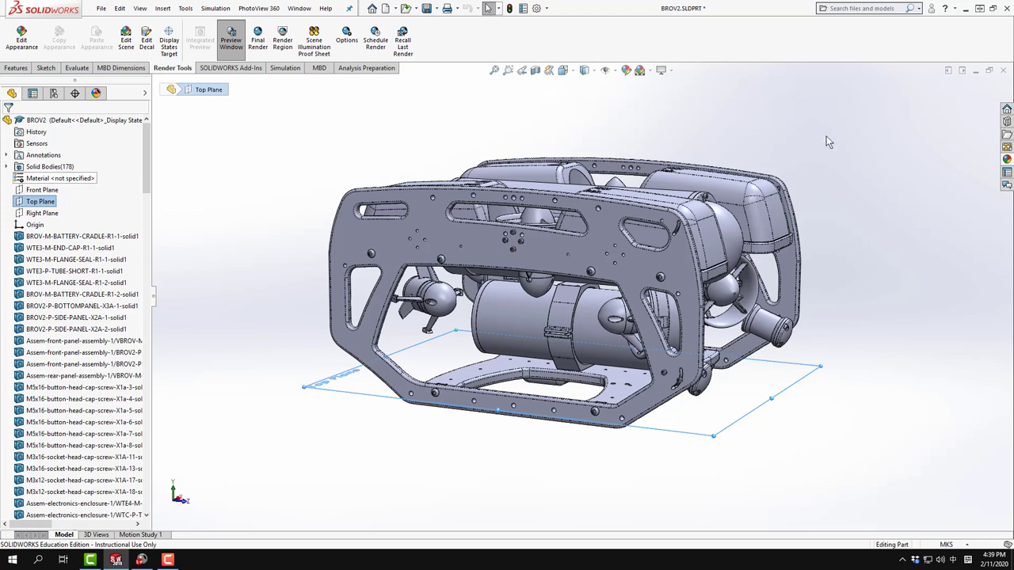
Apply the 3 Point Beige basic scene to the model and examine it from rotated views
left_click(1006, 159)
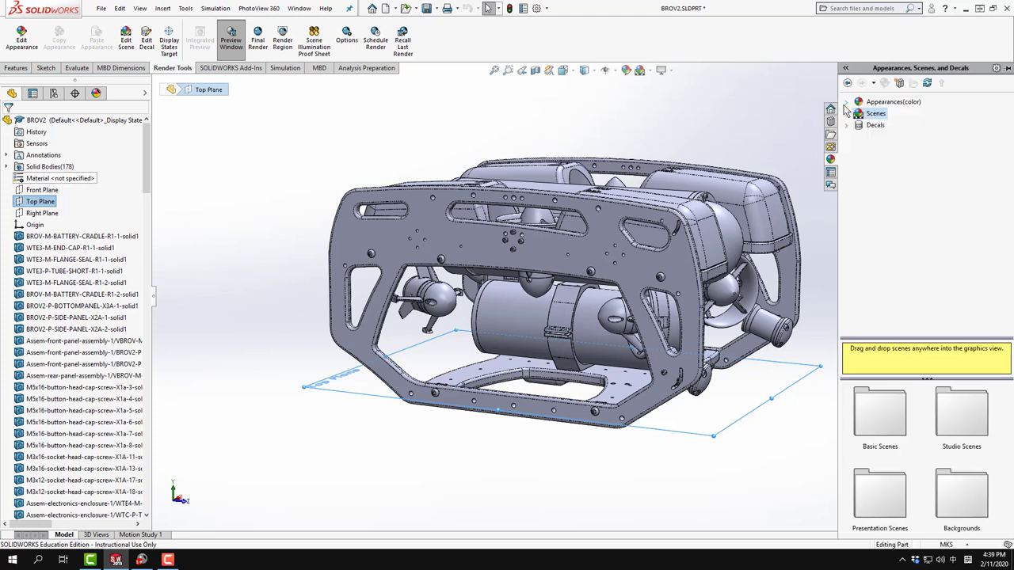
left_click(846, 114)
left_click(893, 125)
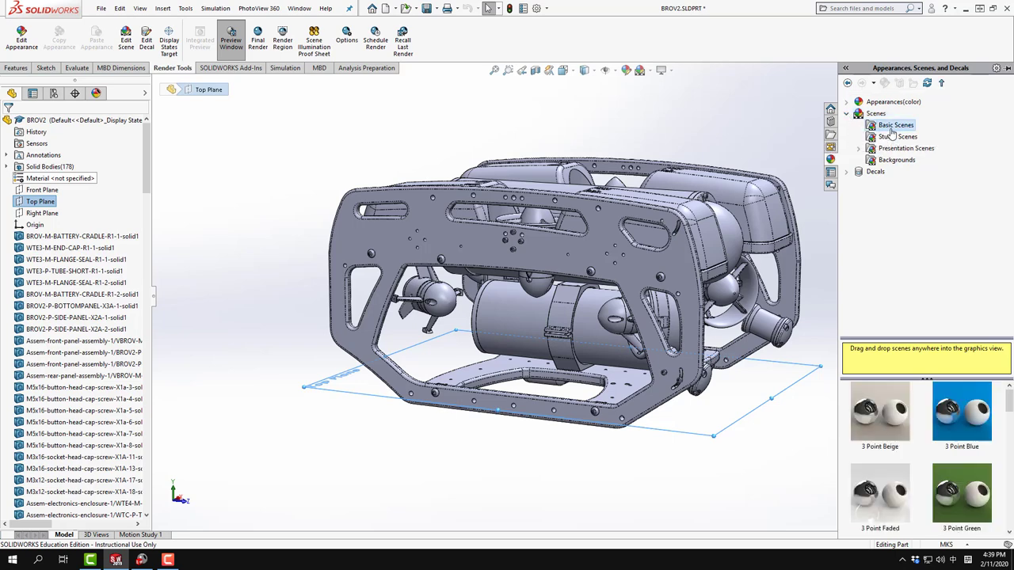
double_click(899, 418)
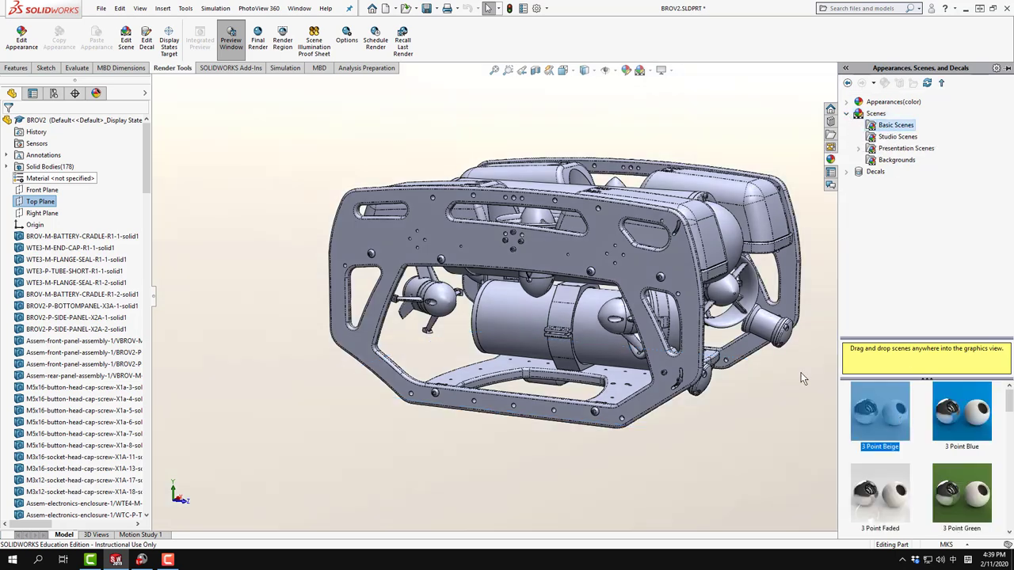
middle_click_drag(801, 372, 765, 351)
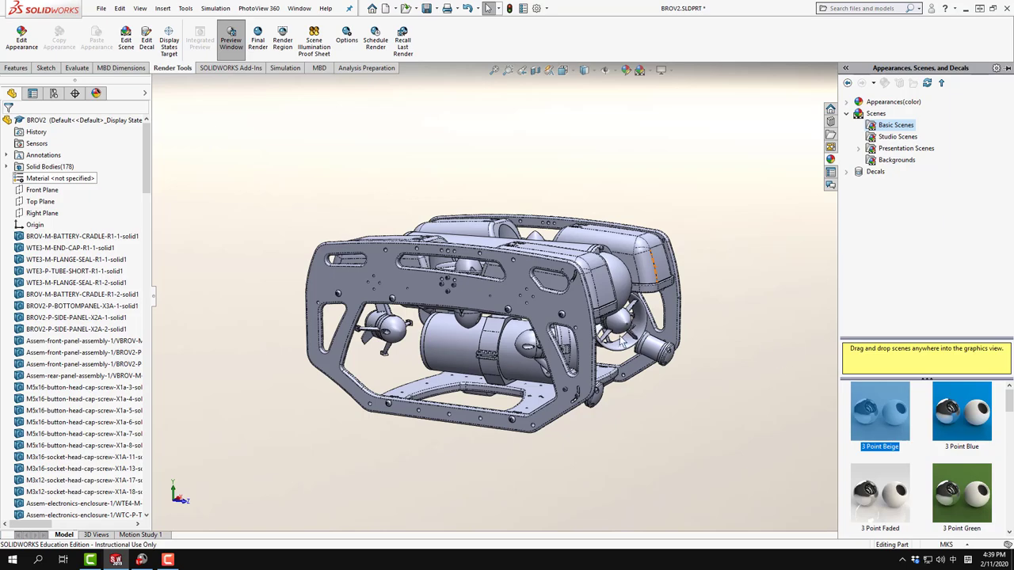
mouse_move(620, 340)
middle_mouse_down()
mouse_move(256, 143)
mouse_move(536, 276)
mouse_move(650, 269)
mouse_move(417, 309)
mouse_move(340, 301)
middle_mouse_up()
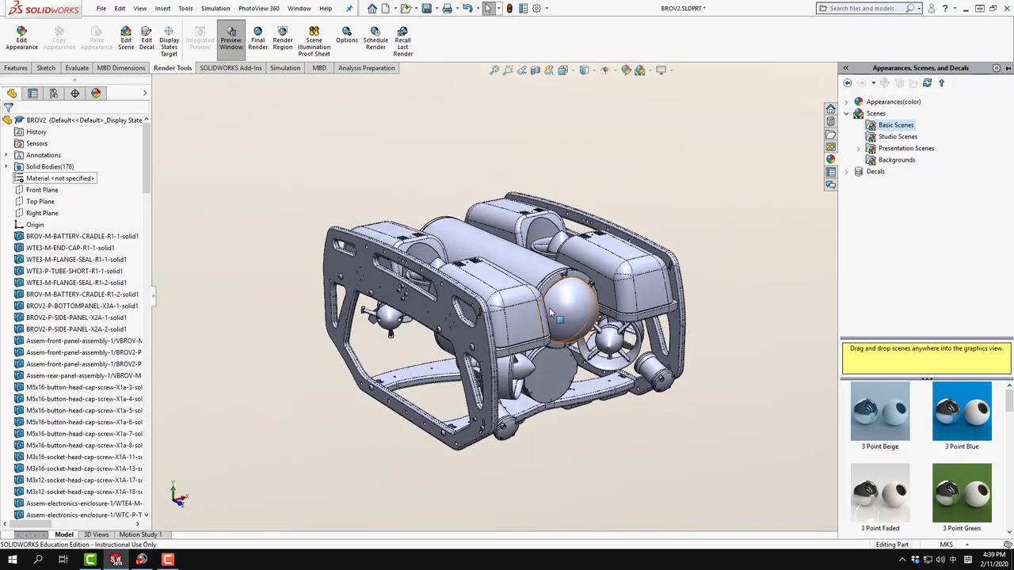
Open the current scene for editing and check the PhotoView 360 preview from isometric, rotated and zoomed views
left_click(101, 95)
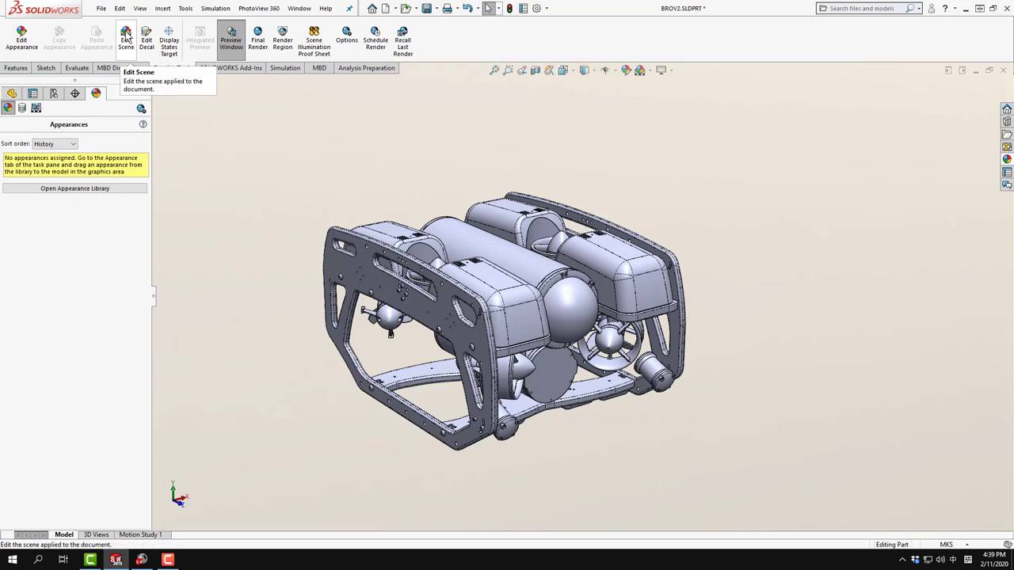
left_click(126, 37)
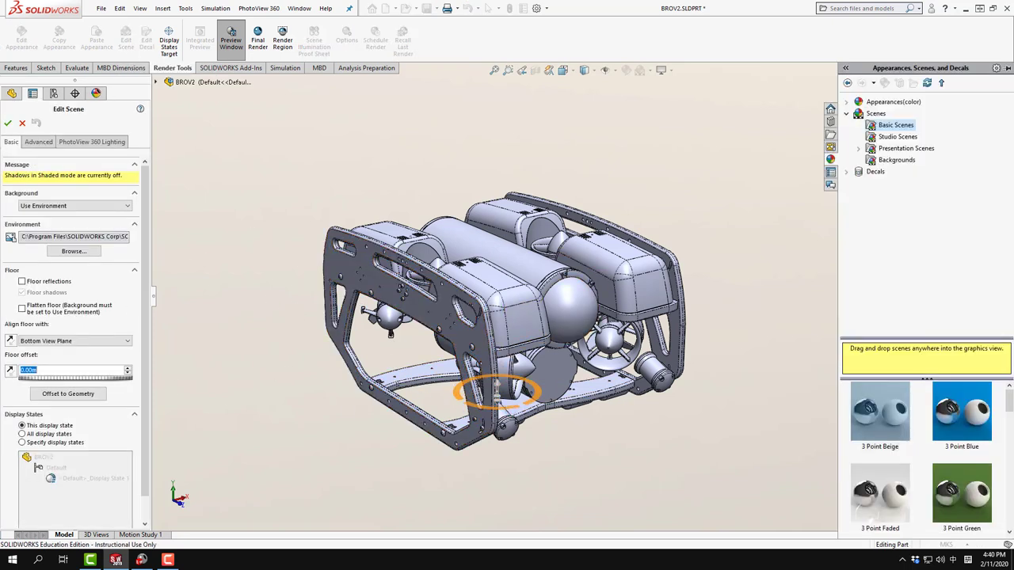
left_click_drag(903, 113, 642, 114)
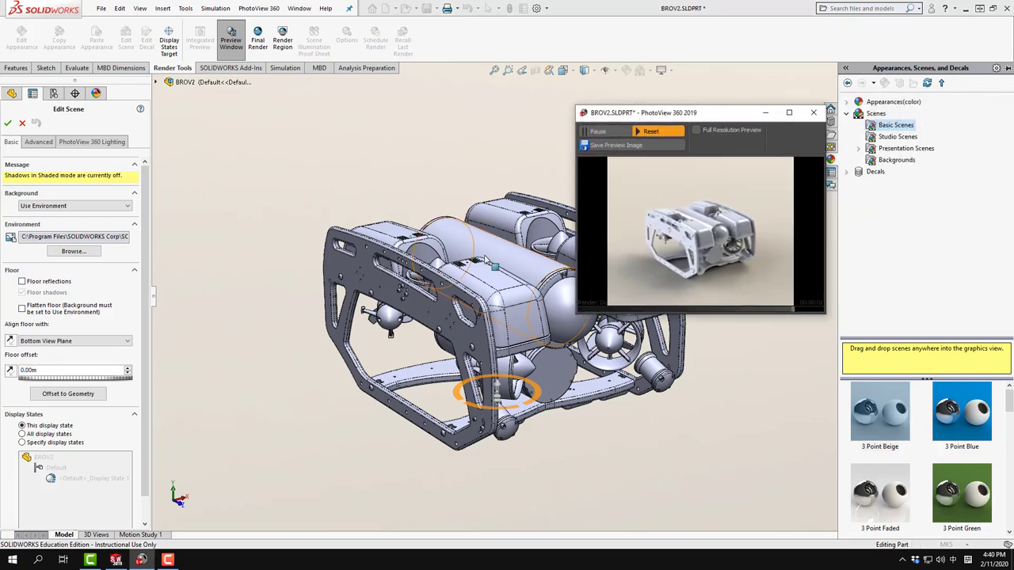
middle_click_drag(555, 205, 626, 221)
key("ctrl+7")
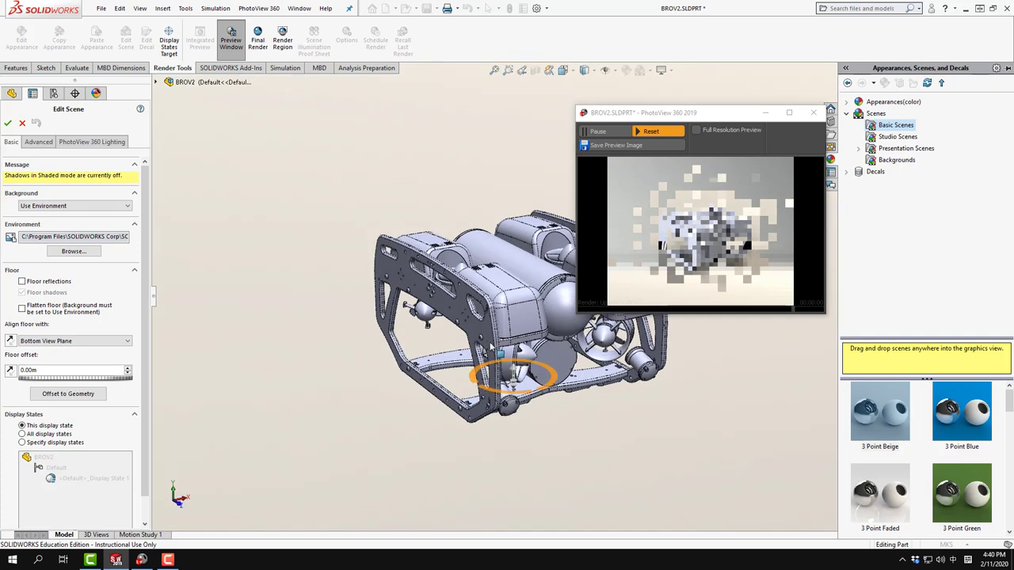
mouse_move(481, 202)
middle_mouse_down()
mouse_move(446, 185)
mouse_move(489, 202)
middle_mouse_up()
scroll(502, 199, "down", 6)
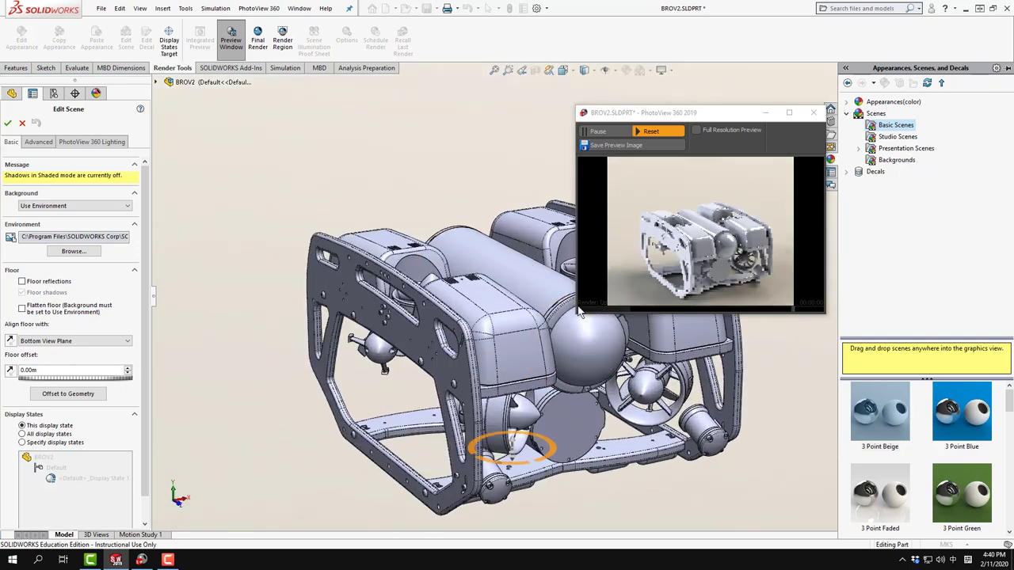
scroll(586, 342, "up", 2)
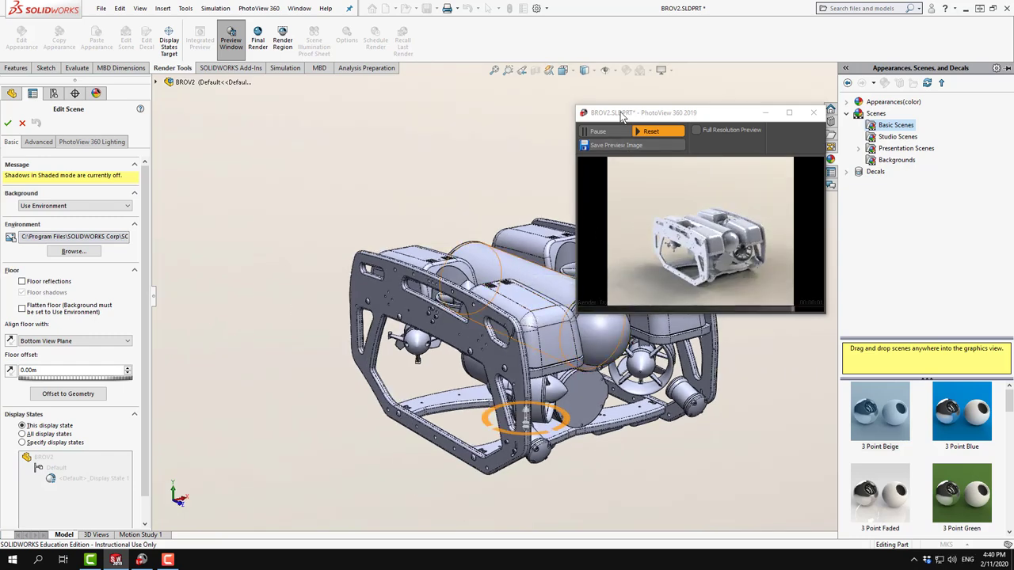
left_click_drag(623, 116, 653, 119)
middle_click_drag(525, 319, 499, 317)
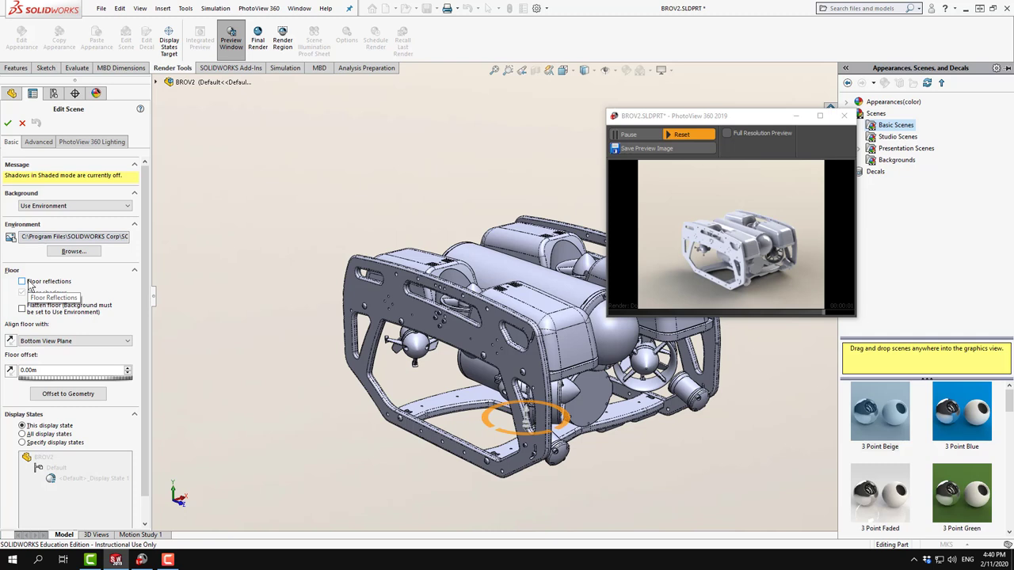
Try a Gradient scene background and environment rotations of 72 and 108 degrees, returning the rotation to 0 degrees
left_click(48, 206)
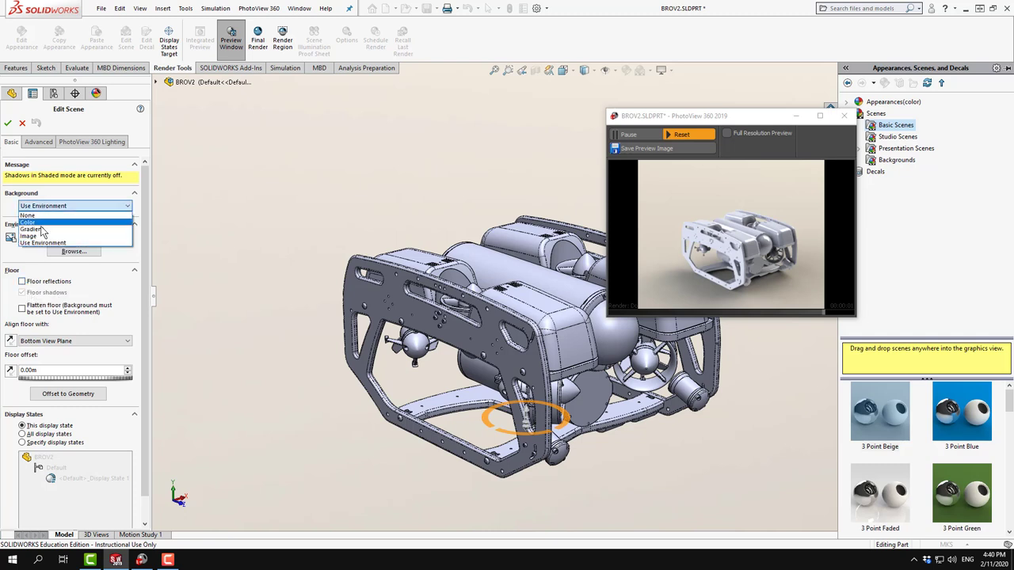
left_click(32, 229)
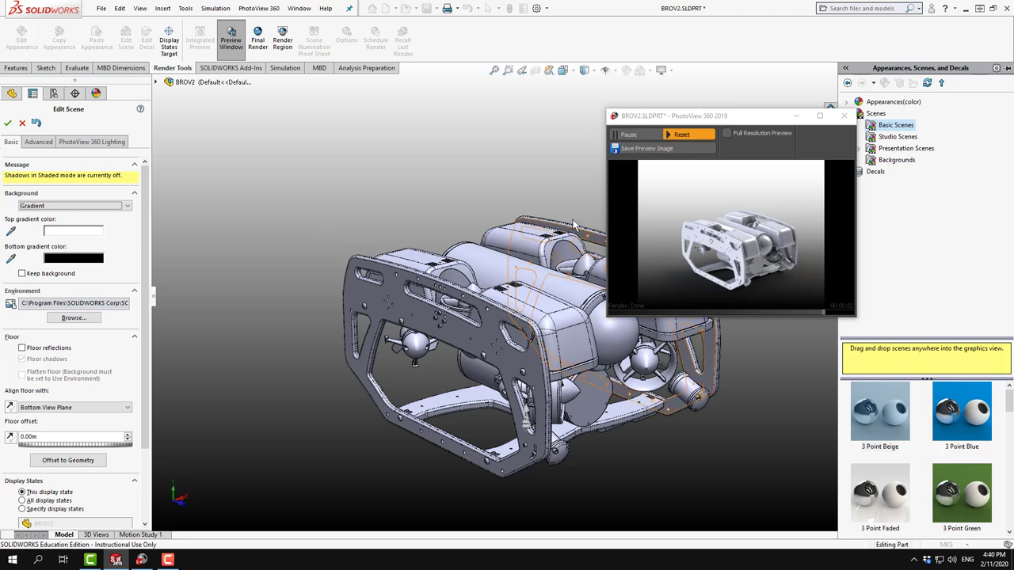
left_click(38, 142)
left_click(30, 332)
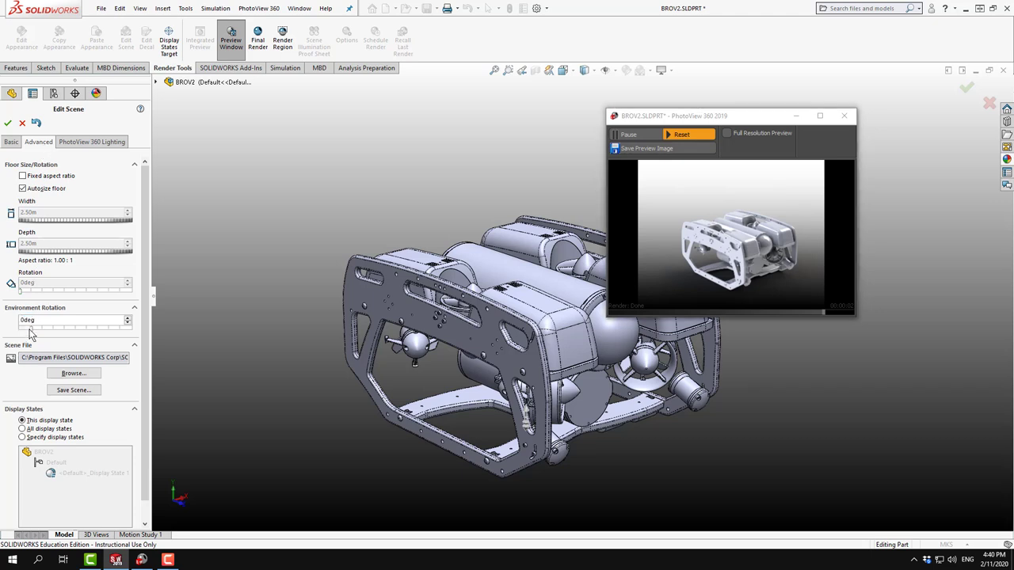
left_click_drag(30, 331, 43, 334)
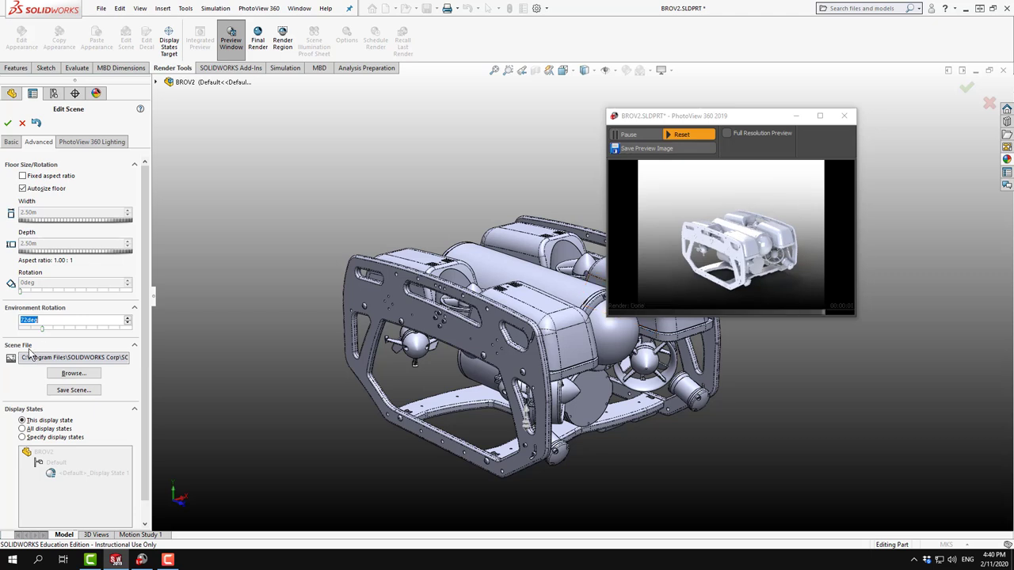
left_click(62, 330)
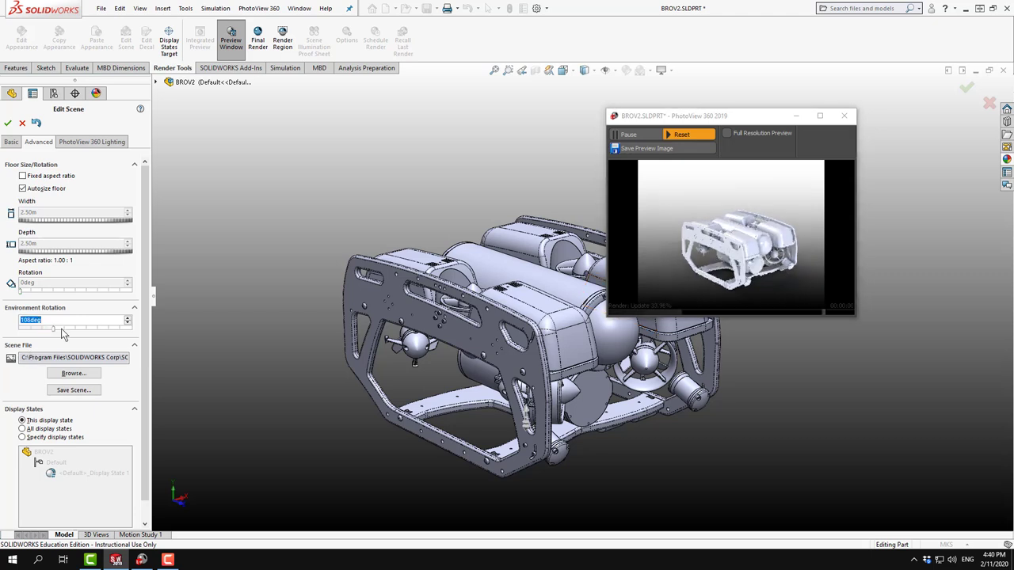
left_click_drag(49, 333, 22, 334)
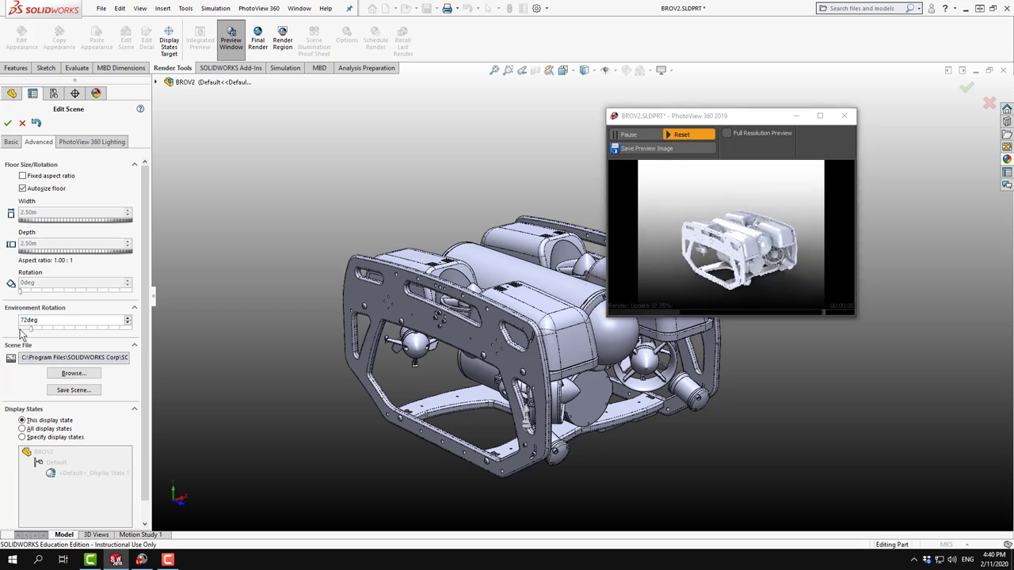
left_click(22, 335)
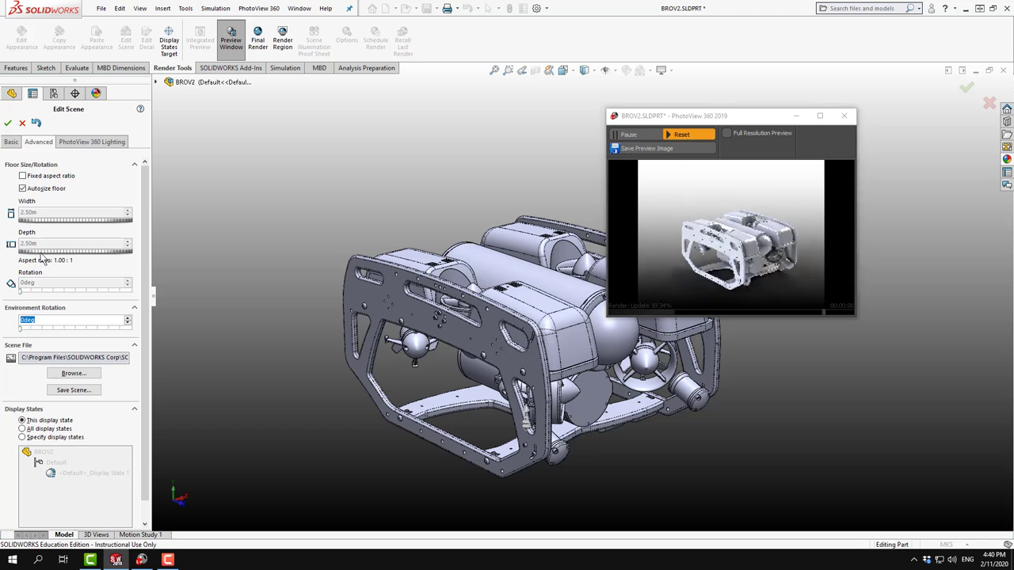
Set the scene background to Use Environment and accept the scene settings
left_click(11, 141)
left_click(63, 206)
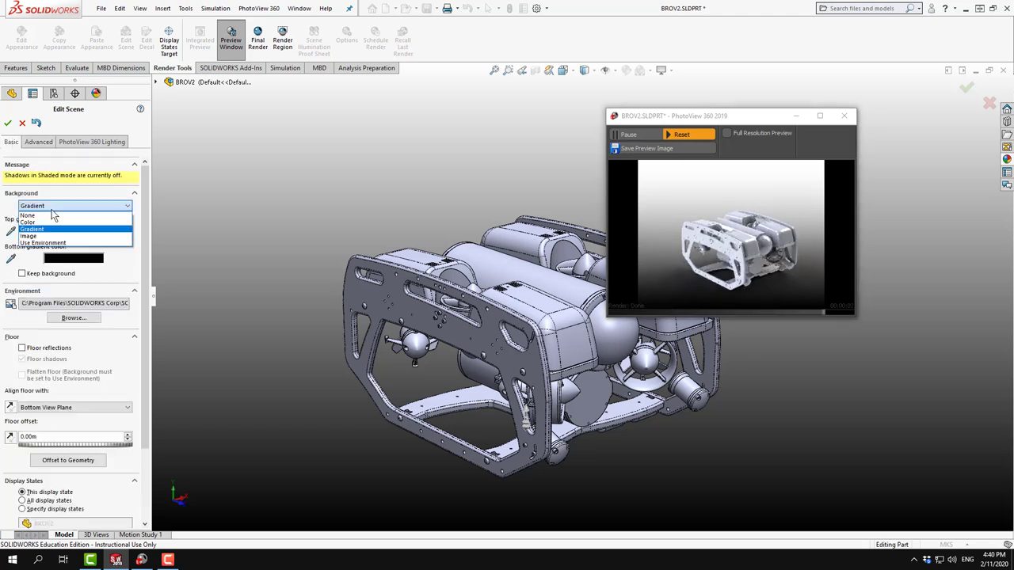
left_click(48, 243)
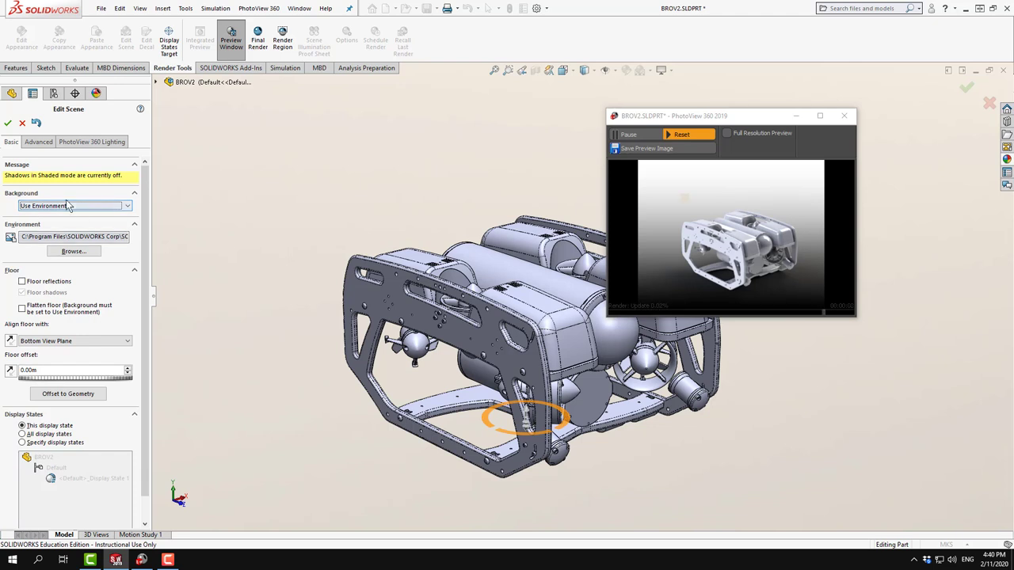
left_click(8, 125)
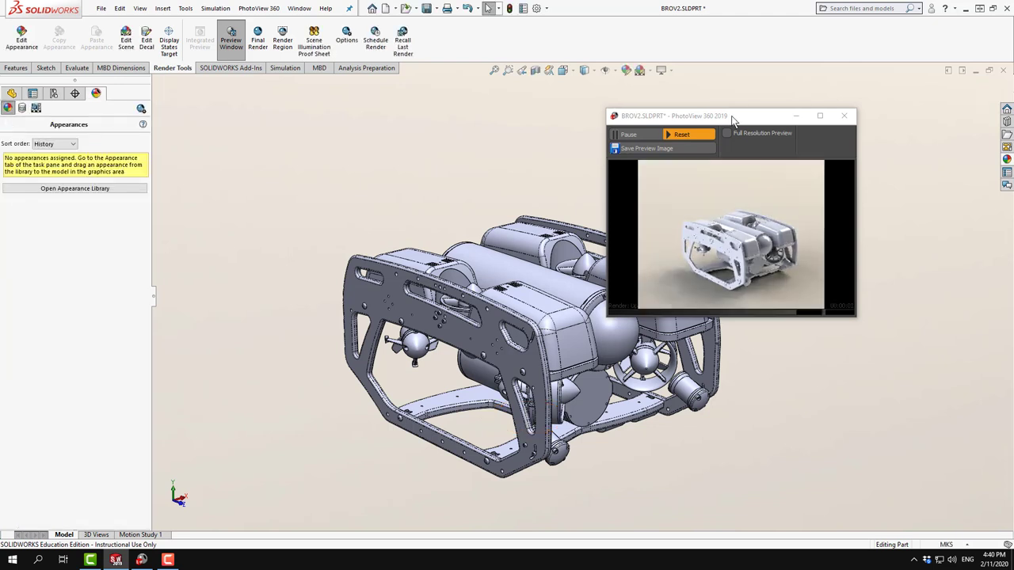
Move the preview window aside and review the Perspective and Rotate About Scene Floor view options
left_click_drag(725, 115, 393, 115)
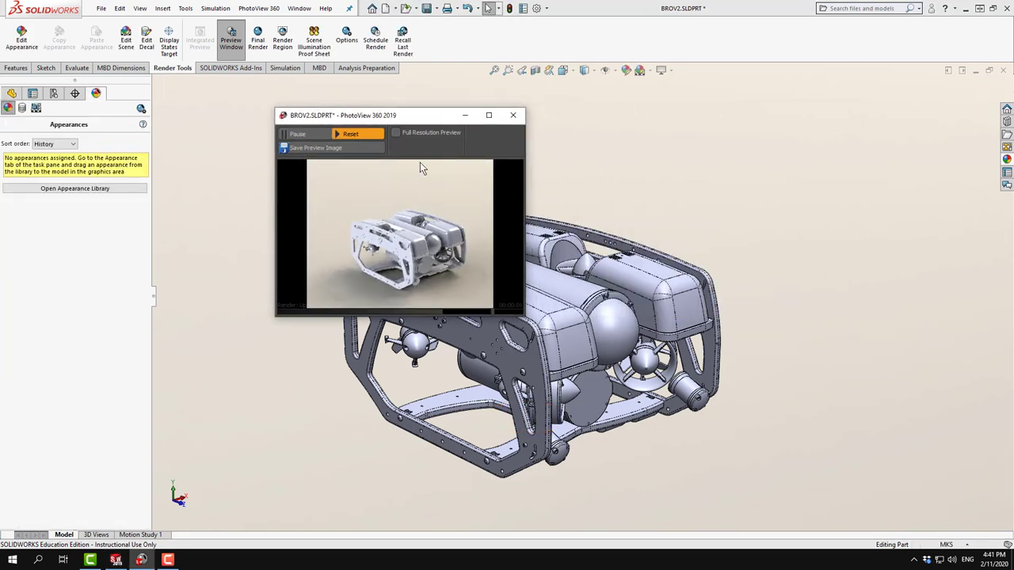
left_click(671, 70)
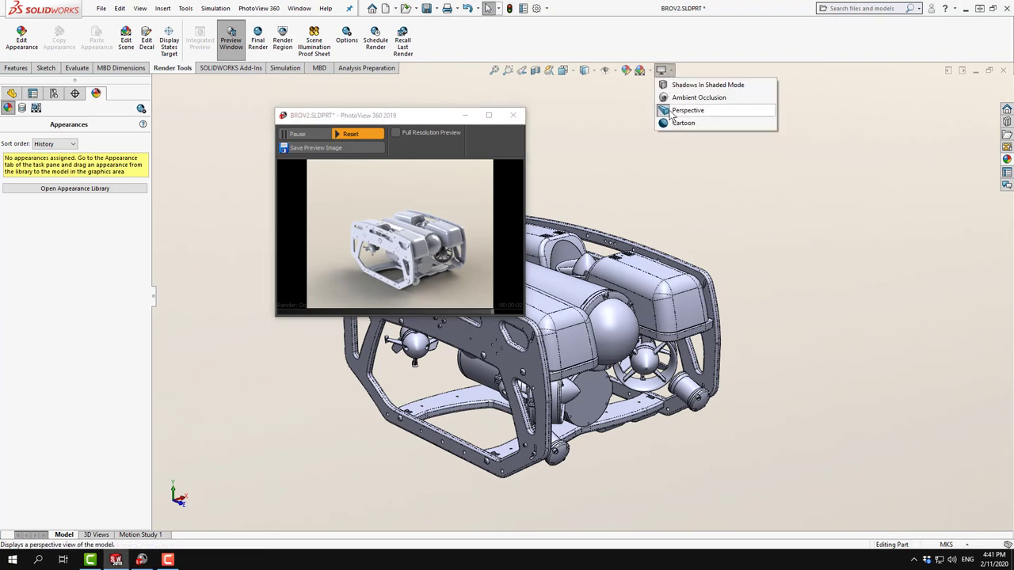
left_click(140, 8)
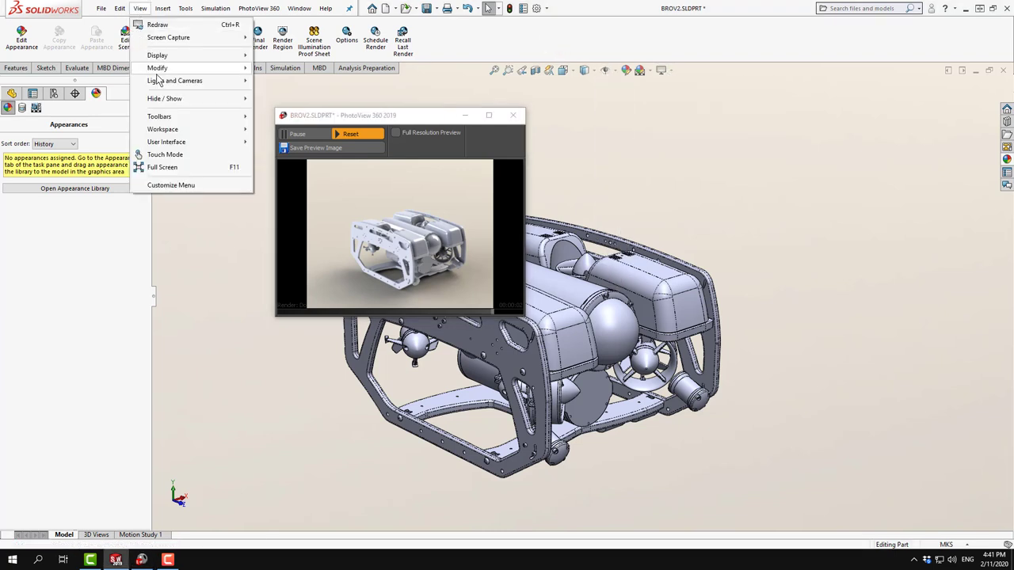
mouse_move(159, 68)
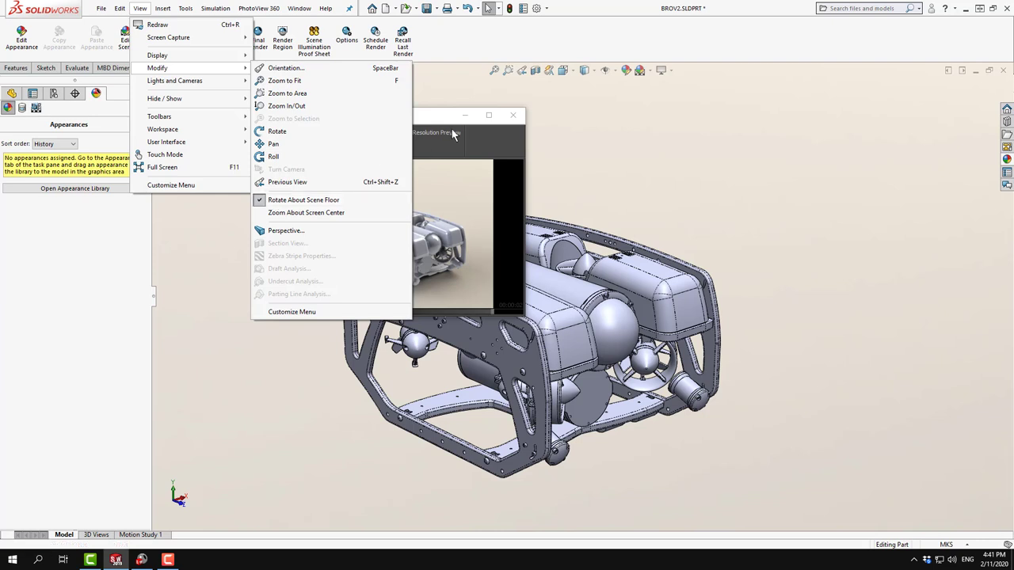
left_click(303, 200)
Open the appearances library, expand the appearance categories, and reposition the PhotoView preview window so the front fairing stays accessible
left_click(1007, 159)
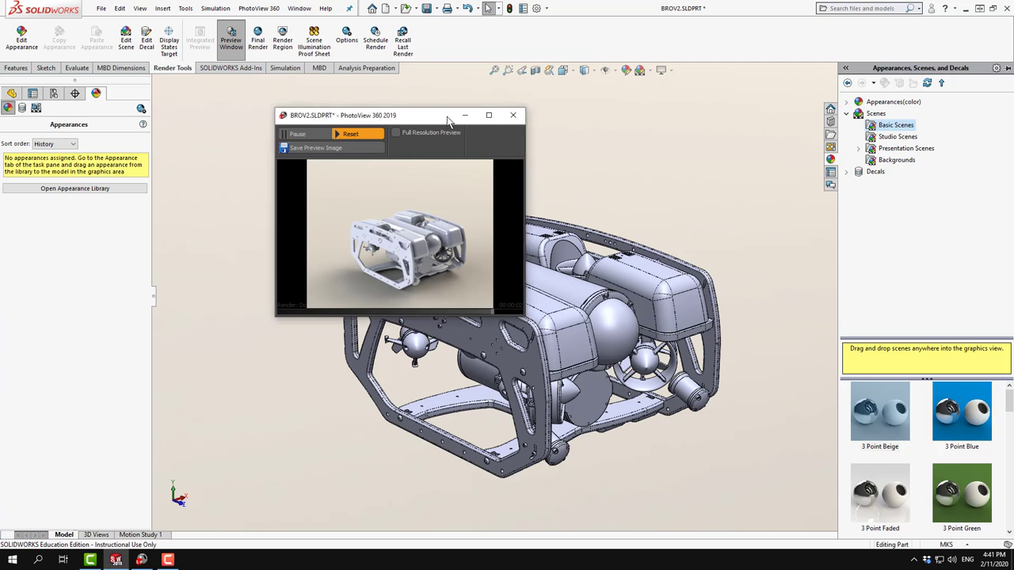
left_click_drag(446, 115, 617, 130)
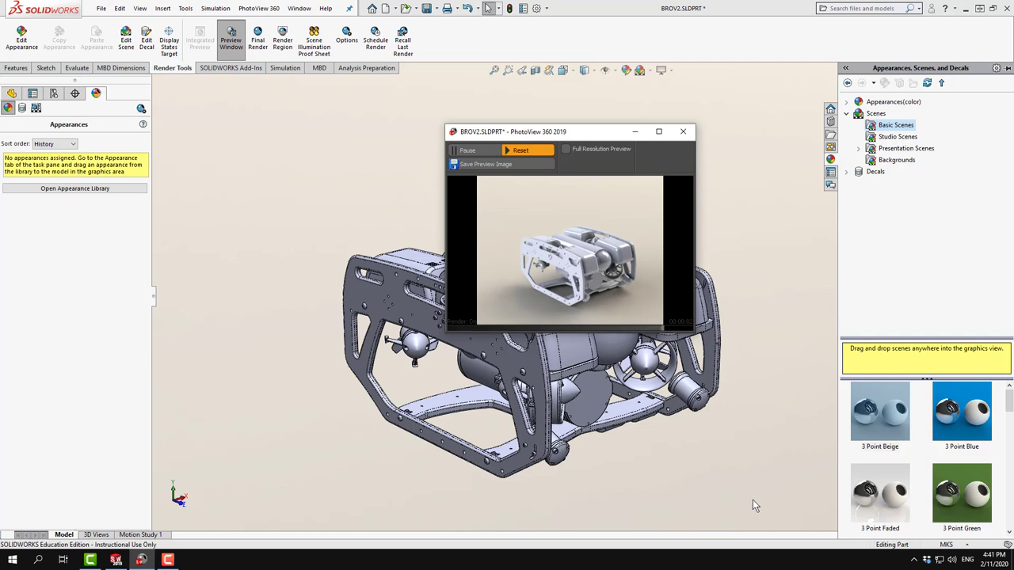
left_click_drag(584, 136, 403, 126)
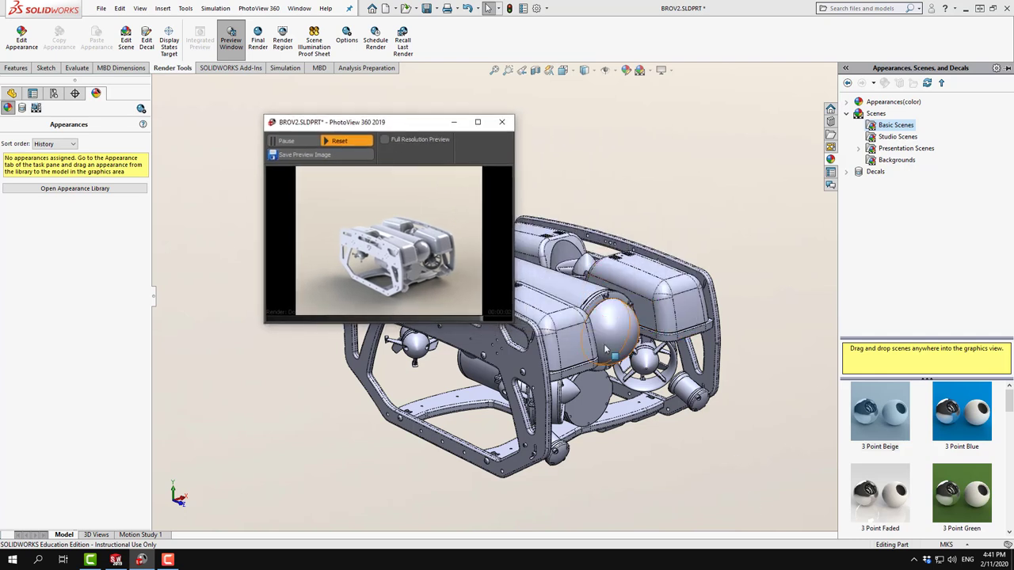
left_click(851, 114)
left_click(847, 102)
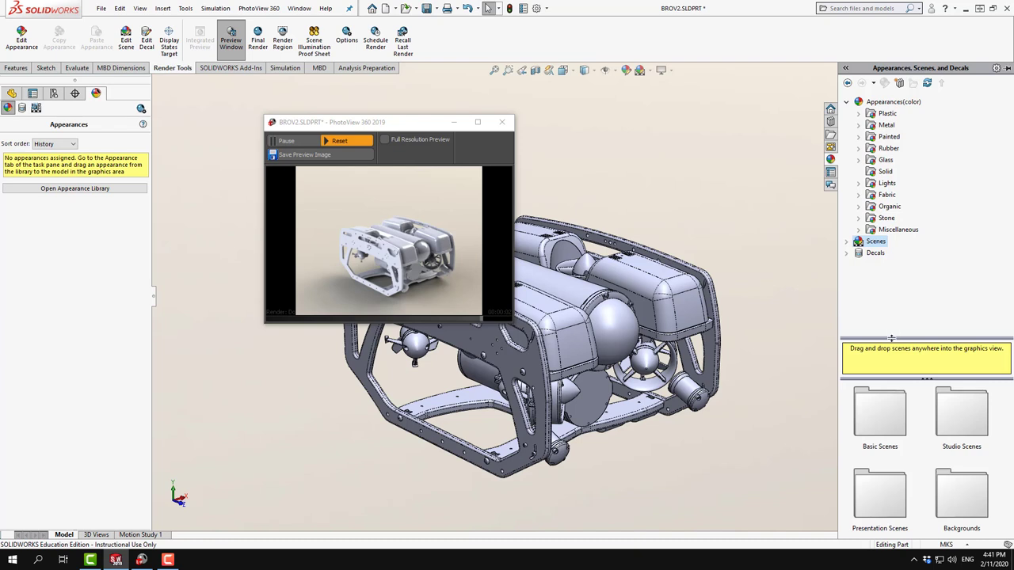
left_click_drag(891, 338, 891, 295)
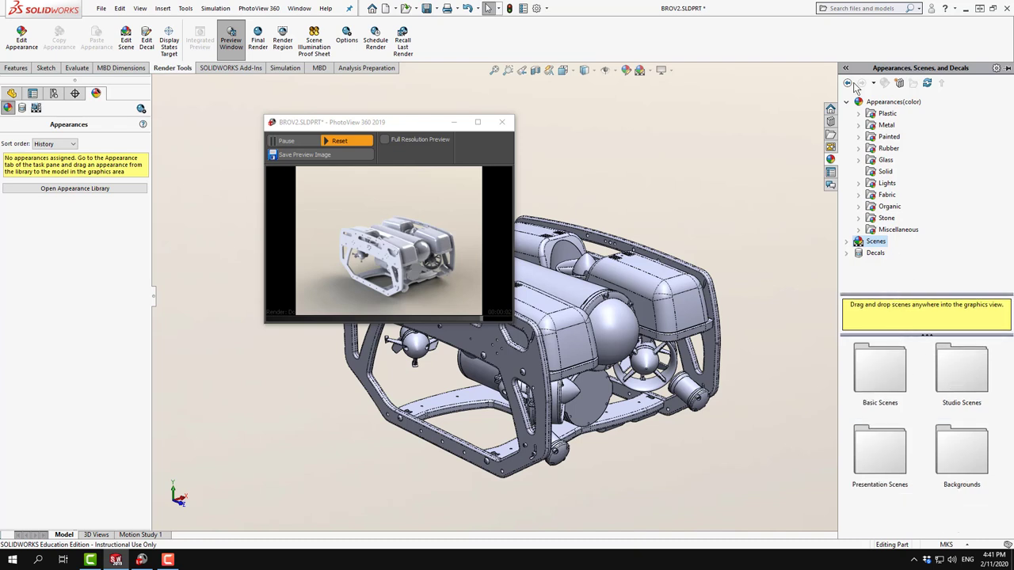
Apply the blue high gloss plastic appearance to the fairing body beside the front dome
left_click(859, 114)
left_click(887, 114)
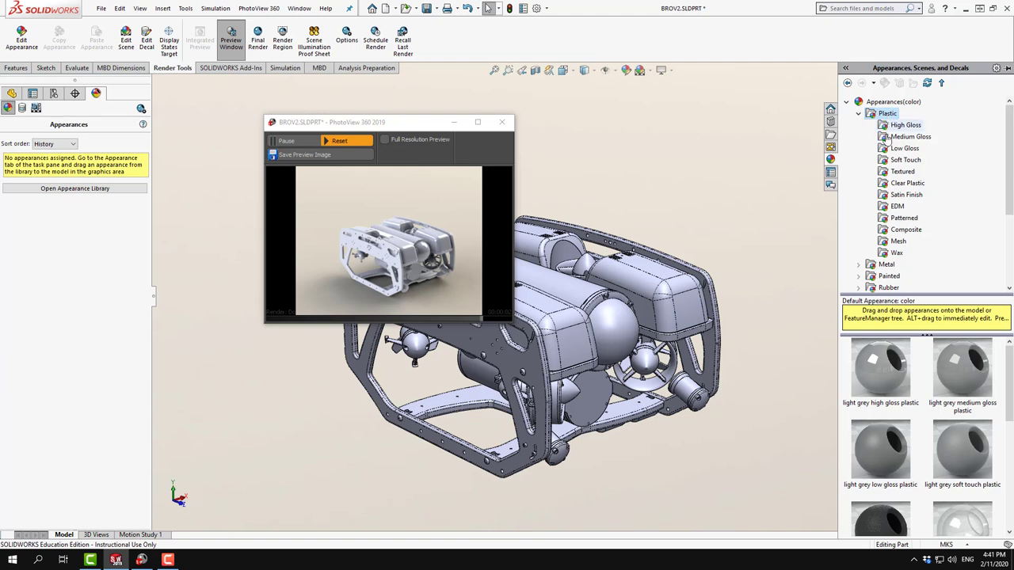
left_click(905, 125)
scroll(929, 383, "down", 2)
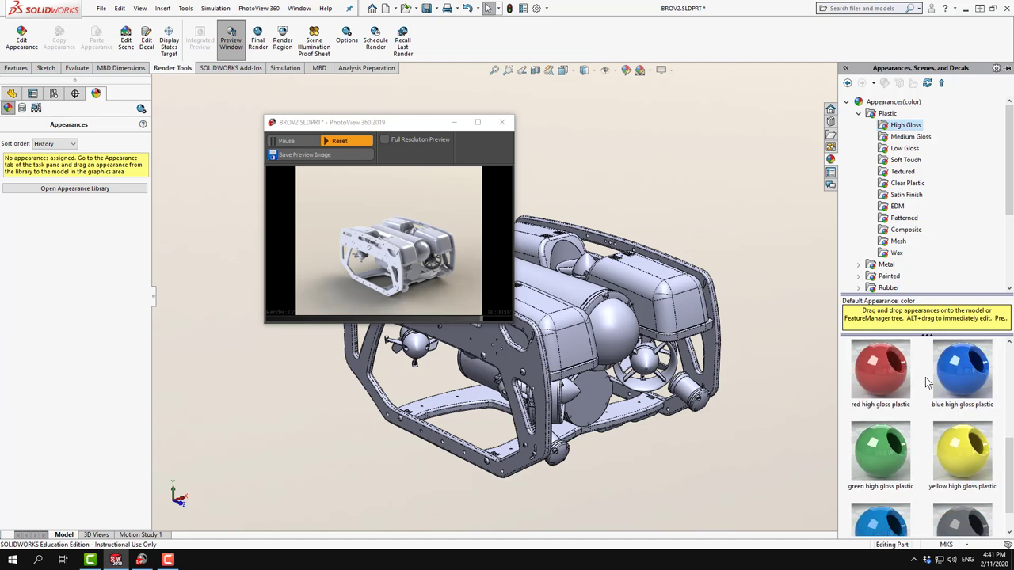
left_click(965, 381)
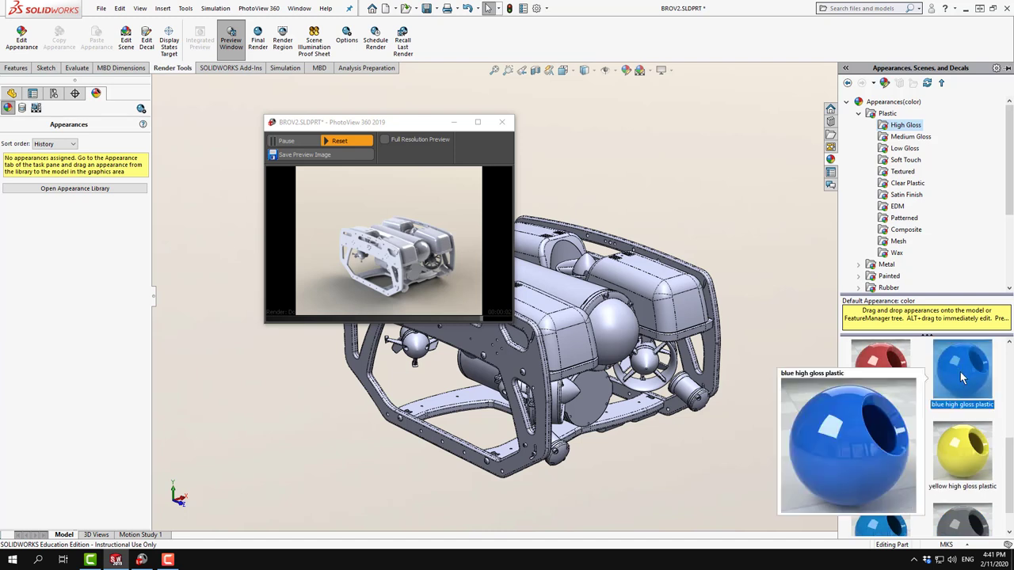
left_click_drag(962, 379, 652, 267)
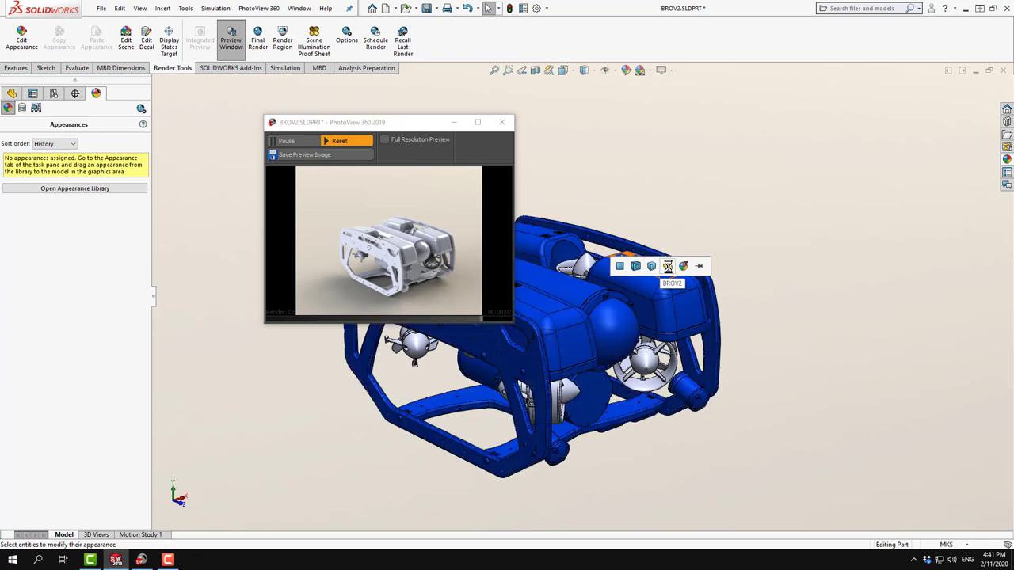
left_click(634, 267)
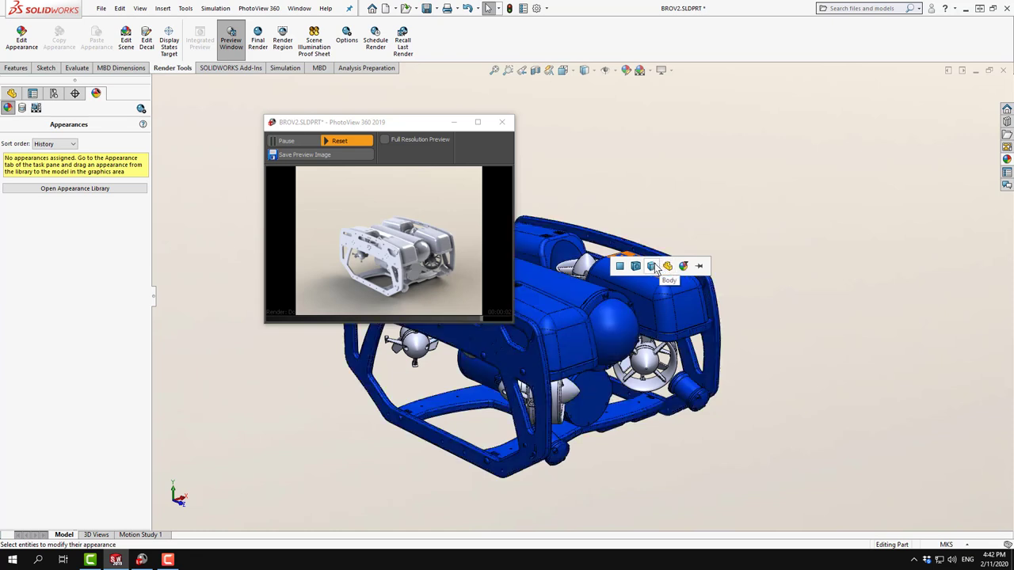
left_click(658, 268)
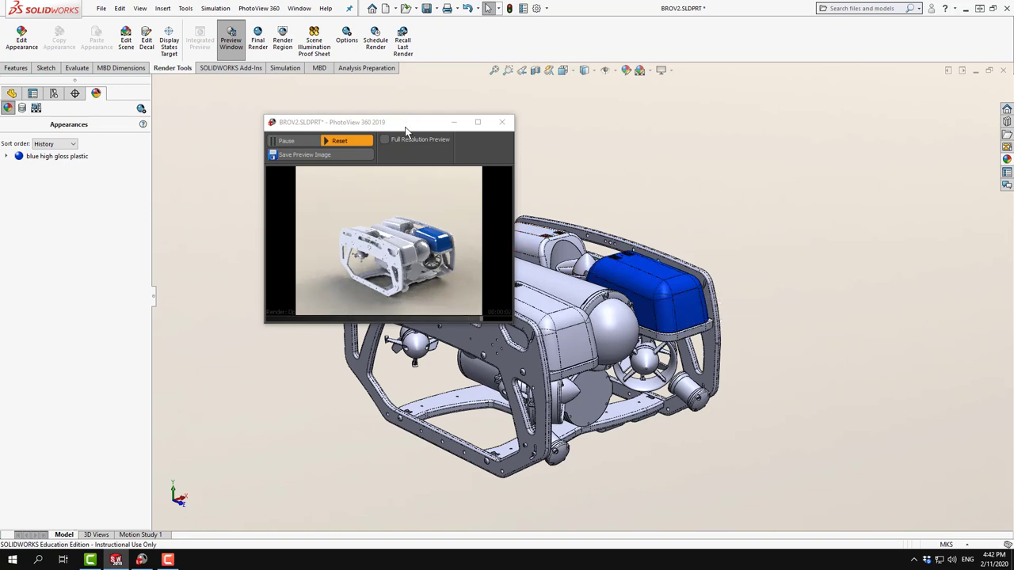
Reposition and enlarge the PhotoView preview window for a closer look at the coloured fairing
left_click_drag(373, 122, 385, 86)
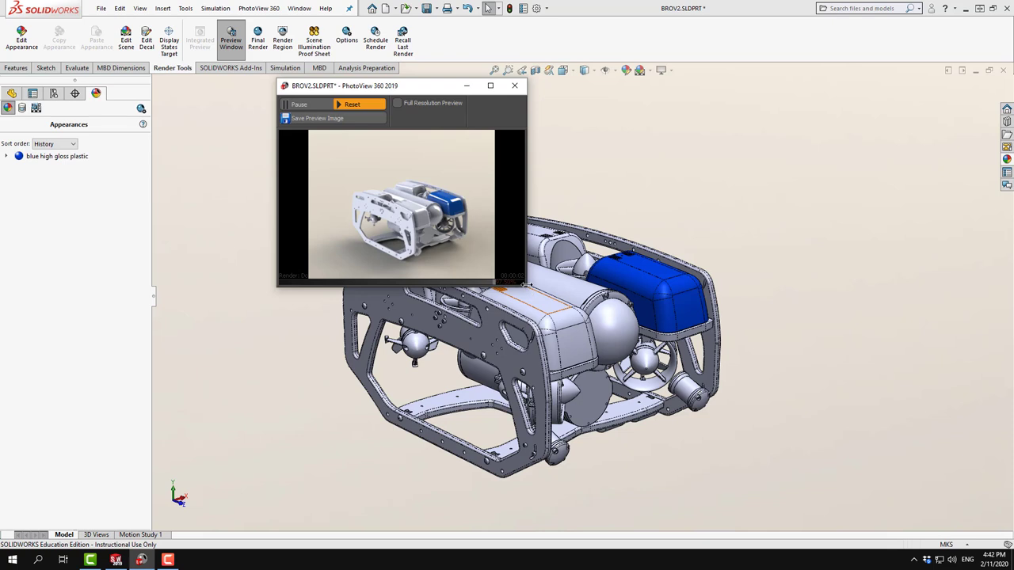
left_click_drag(527, 288, 581, 358)
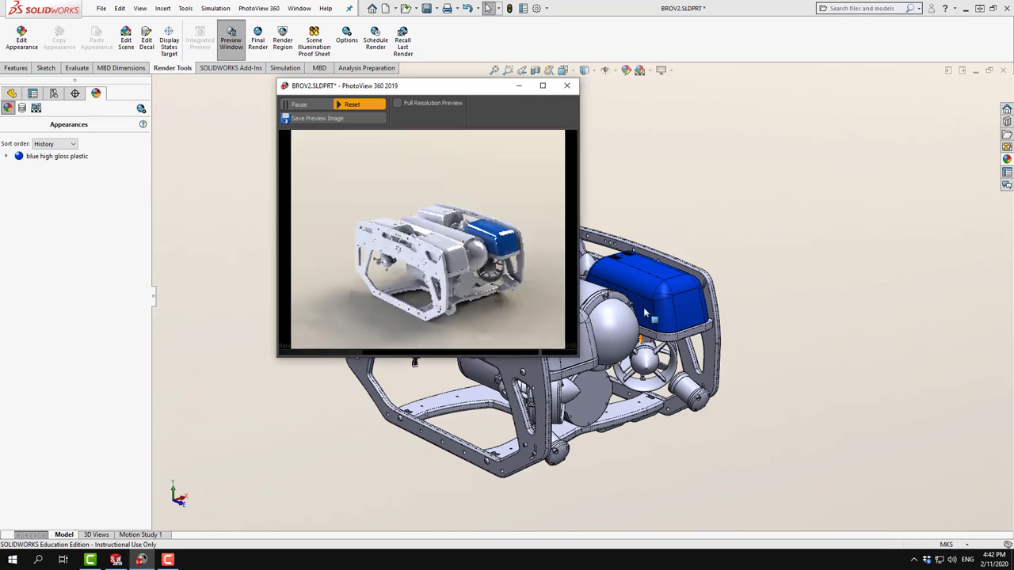
scroll(649, 289, "down", 2)
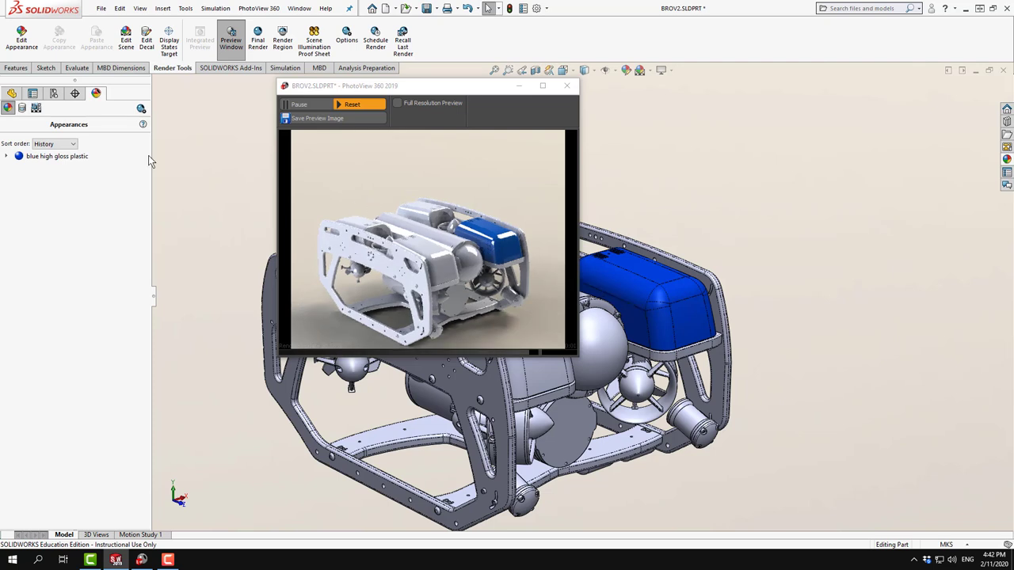
Look through the model's body list and assigned decals, returning to the list of assigned appearances
left_click(10, 94)
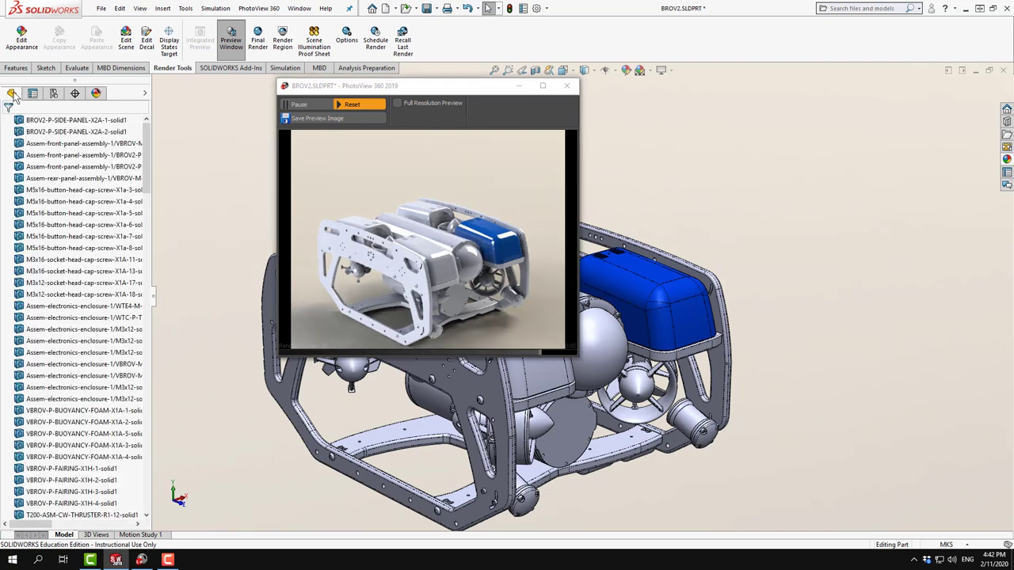
left_click(96, 93)
left_click(22, 109)
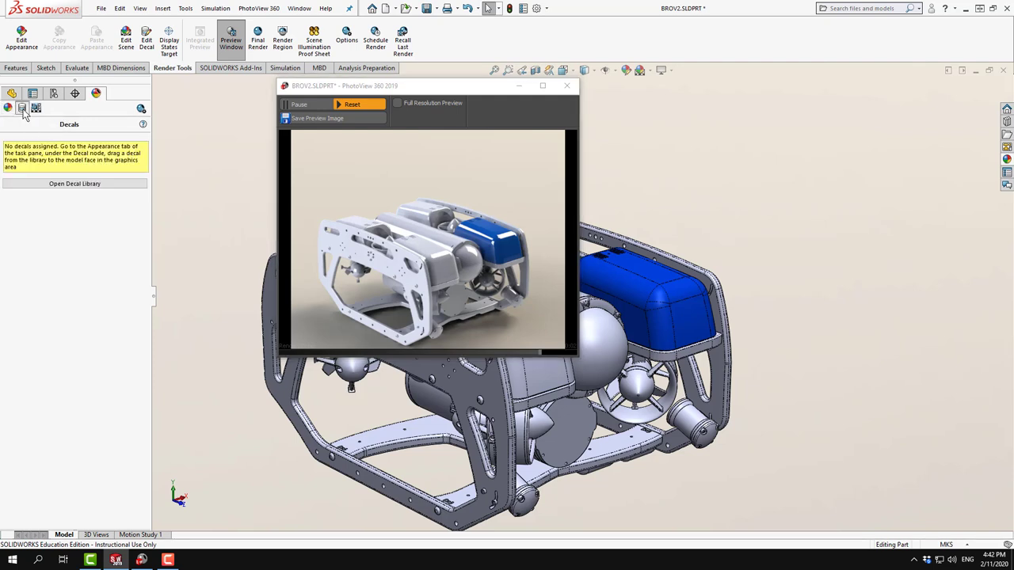
left_click(22, 108)
left_click(8, 108)
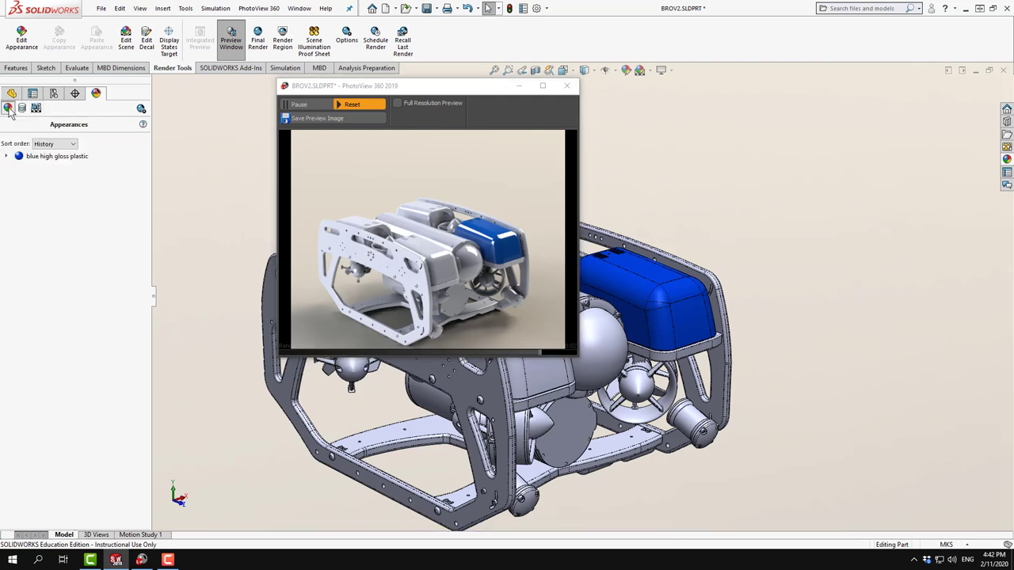
Edit the blue high gloss plastic appearance and change its color to light green, RGB 167, 255, 180
left_click(51, 158)
right_click(52, 164)
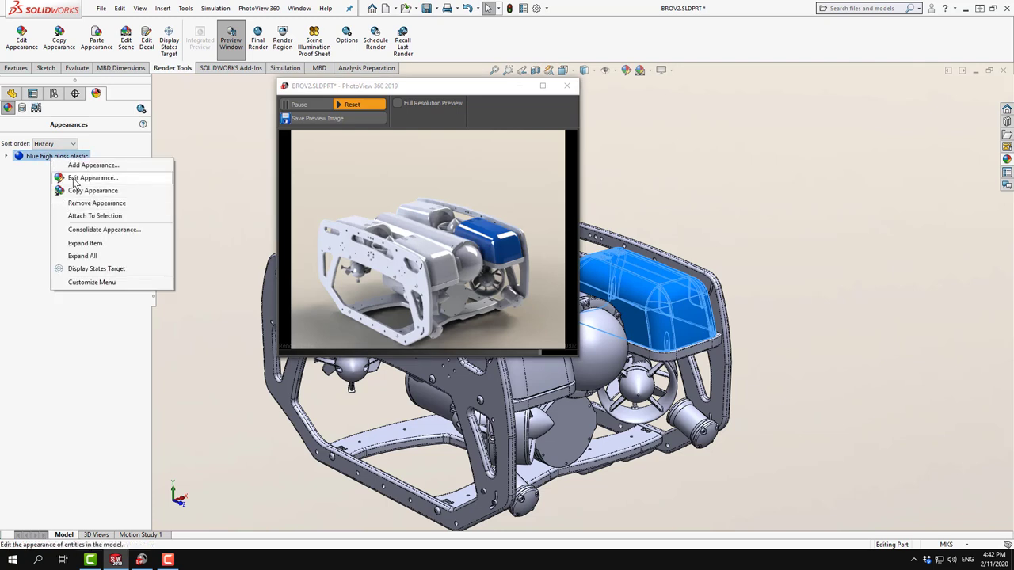
left_click(74, 179)
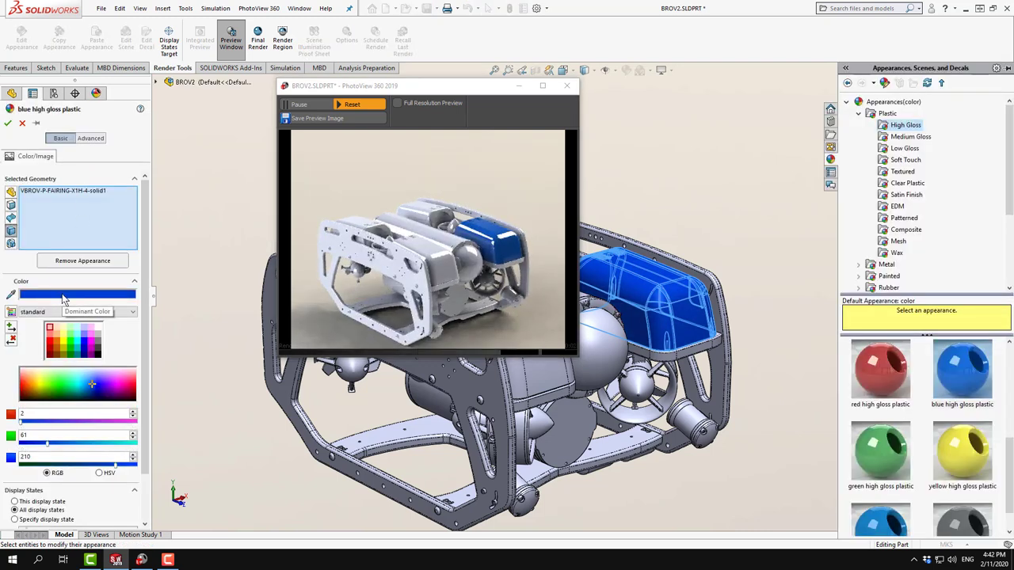
left_click_drag(95, 381, 61, 373)
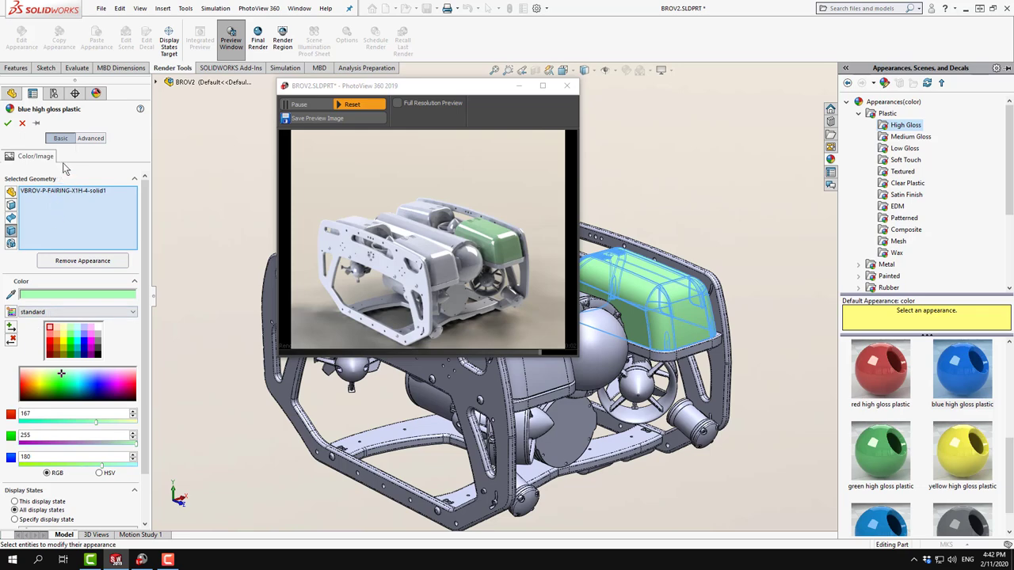
Review the appearance's advanced surface finish settings, set the reflection amount to 0.010, and accept the changes
left_click(90, 139)
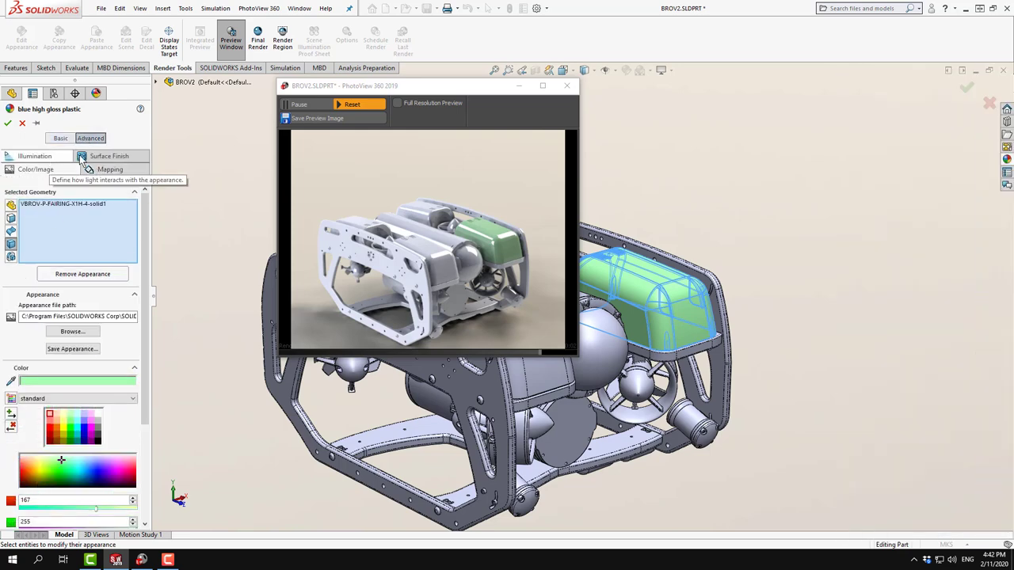
left_click(82, 157)
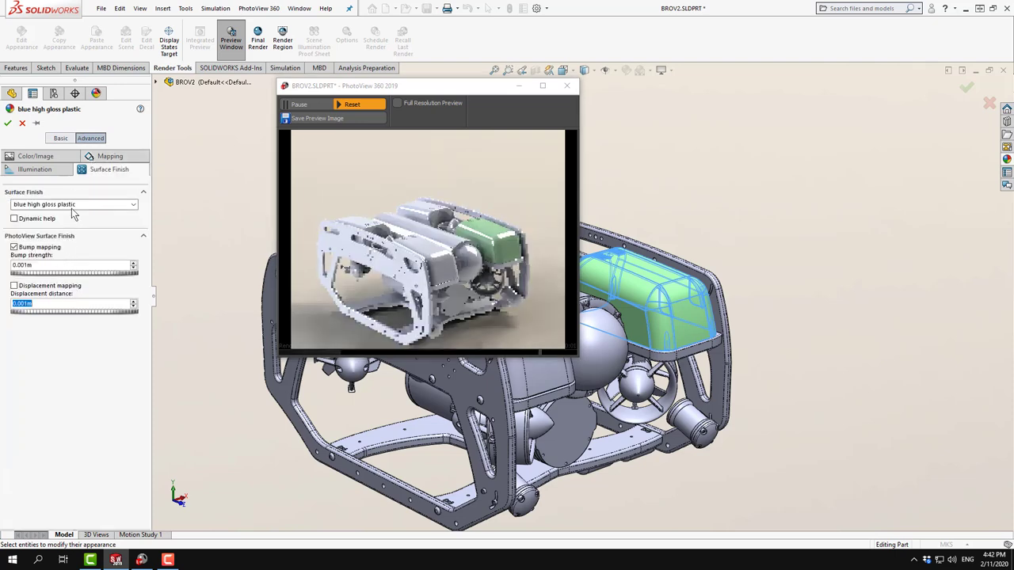
left_click(34, 170)
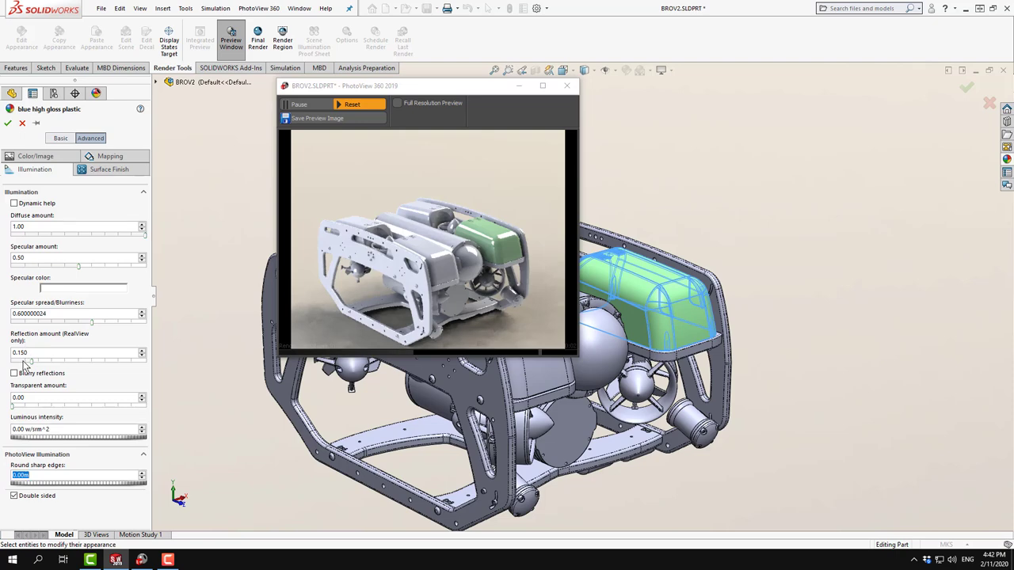
left_click_drag(23, 361, 14, 363)
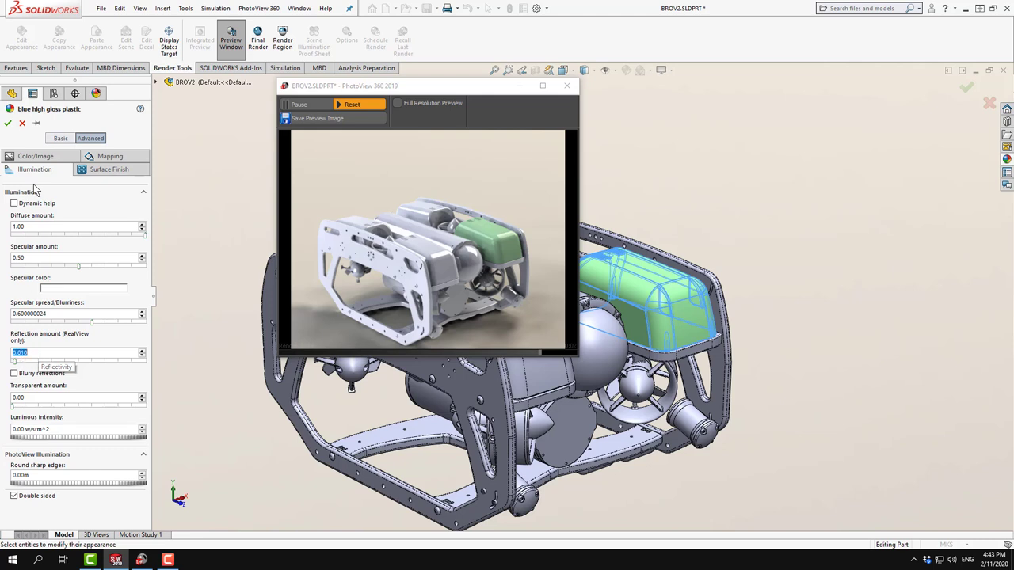
left_click(7, 123)
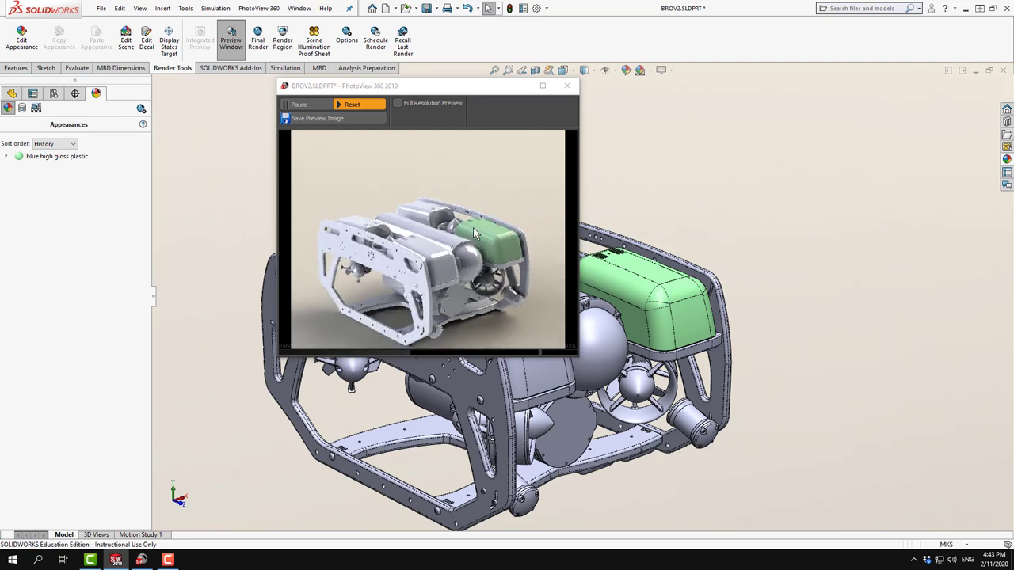
Reopen the fairing's appearance for editing and set its transparent amount to 0.40 in the advanced illumination settings
left_click(35, 156)
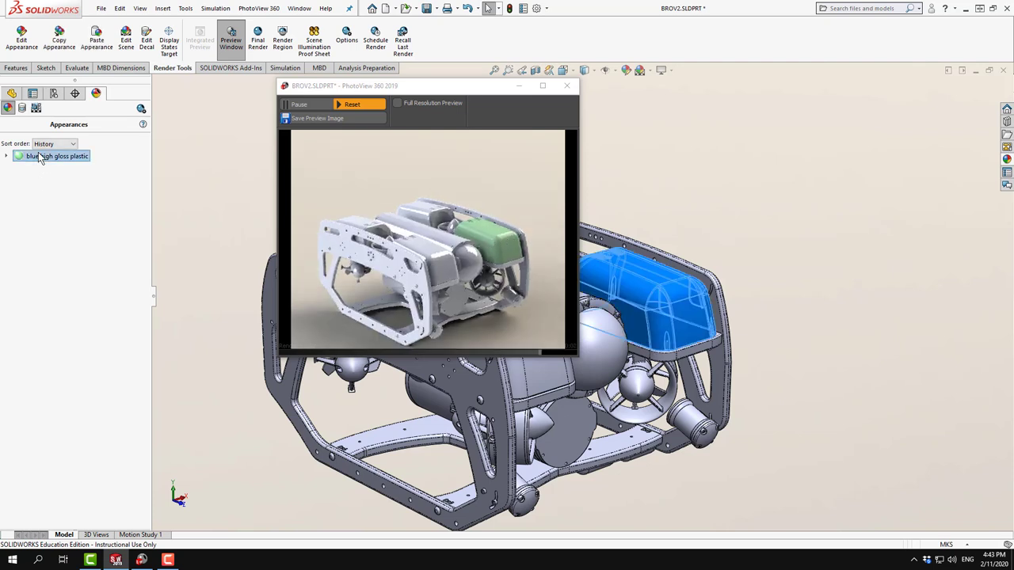
right_click(37, 156)
left_click(51, 173)
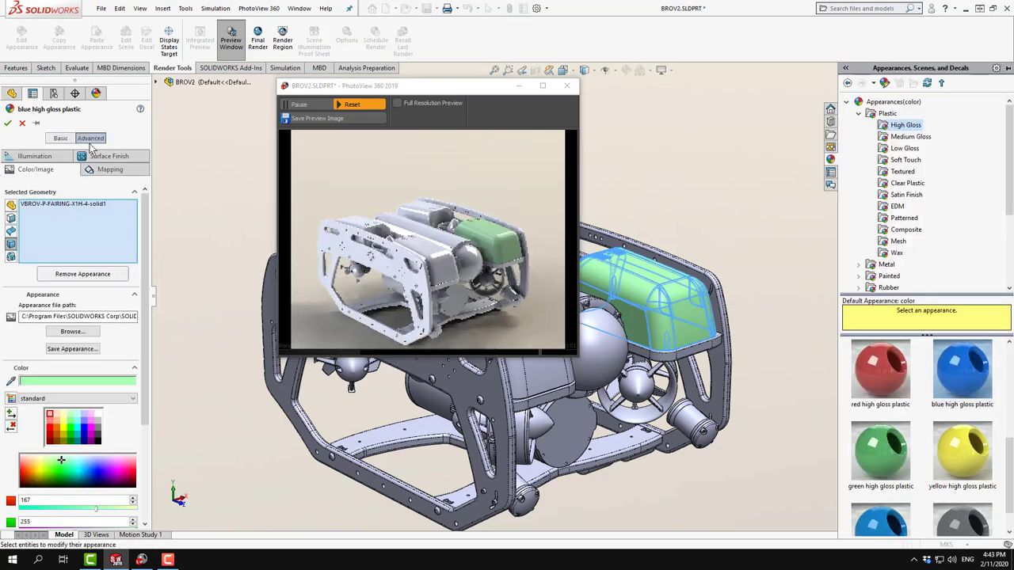
left_click(92, 158)
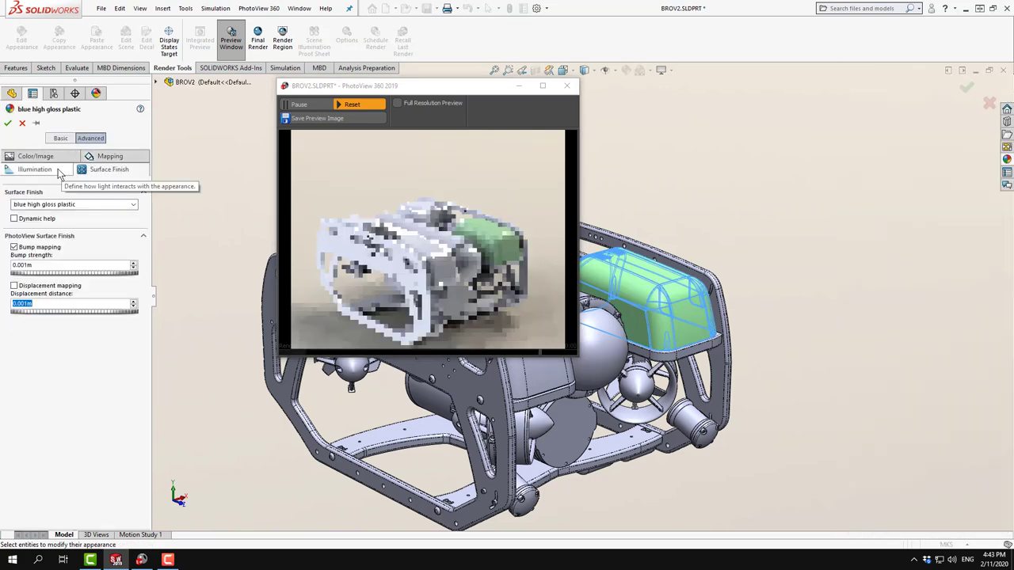
left_click(58, 173)
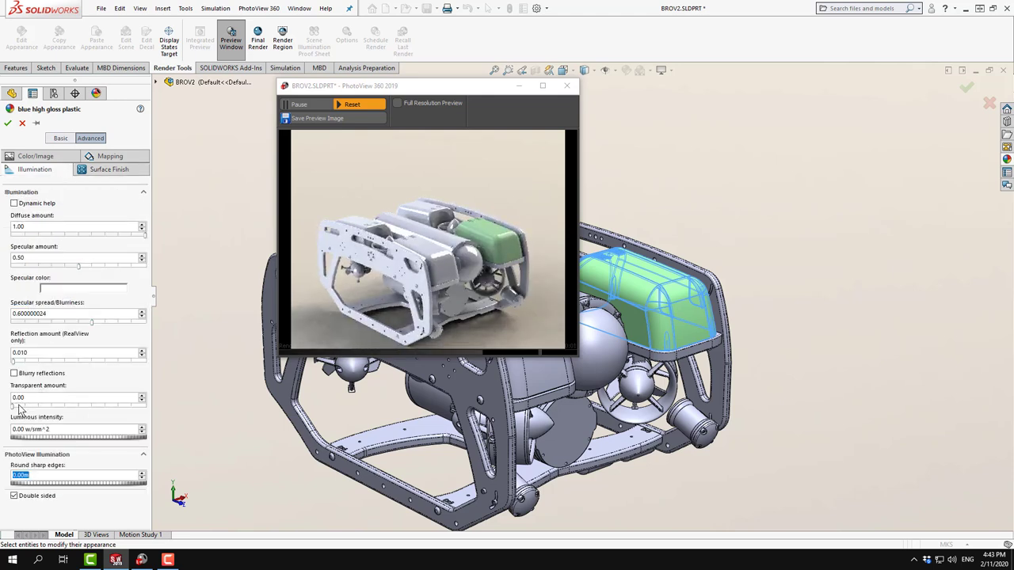
left_click_drag(16, 406, 36, 405)
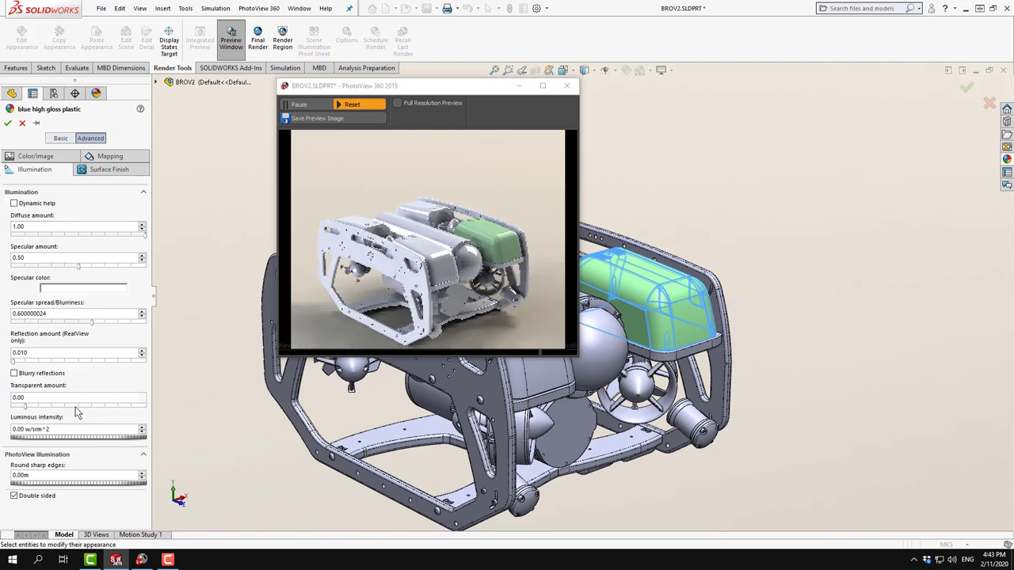
left_click(77, 408)
left_click(77, 408)
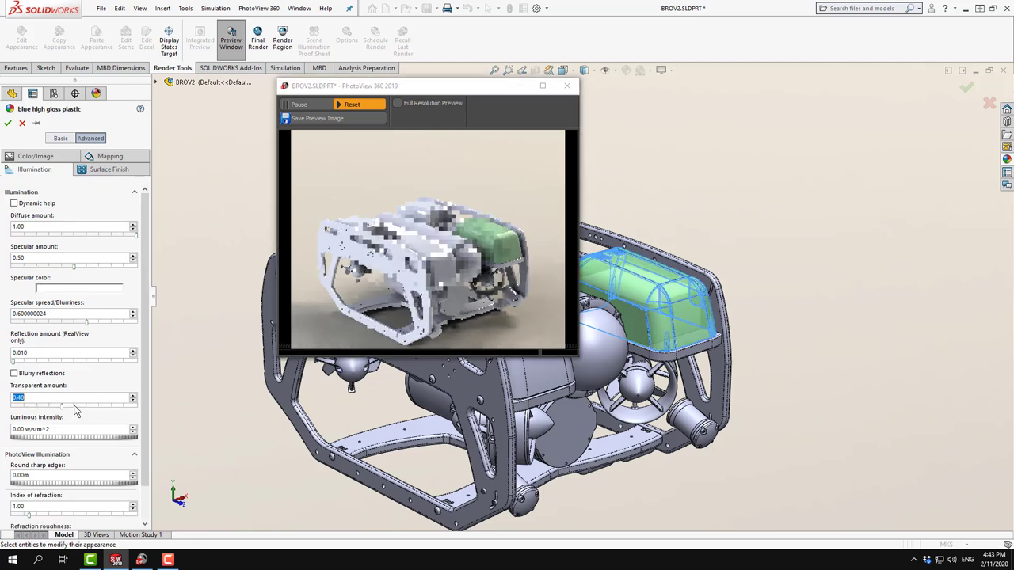
Set the fairing appearance's specular amount to 0.10 and transparent amount to 0.60, and accept the changes
double_click(30, 258)
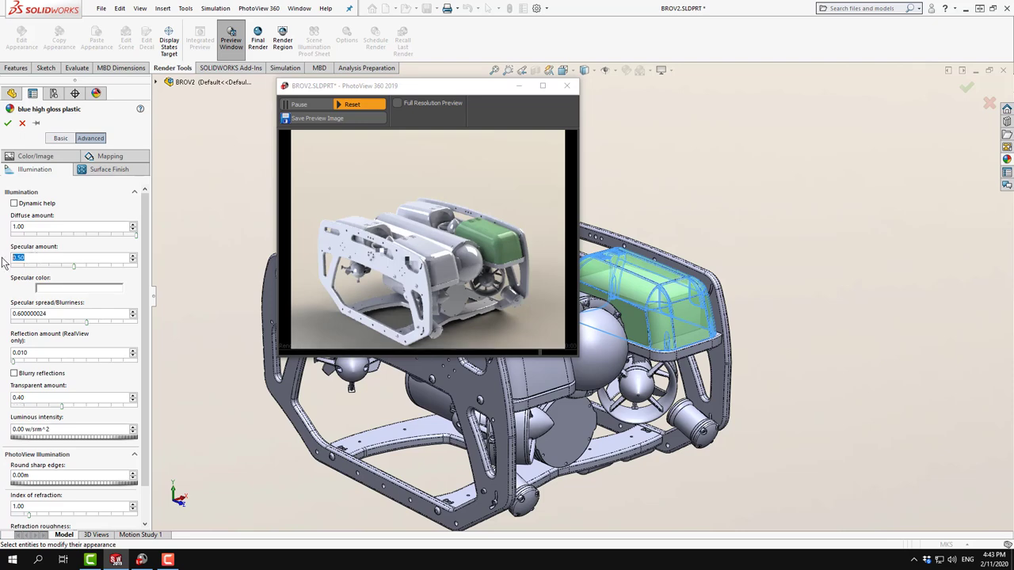
type("0.1")
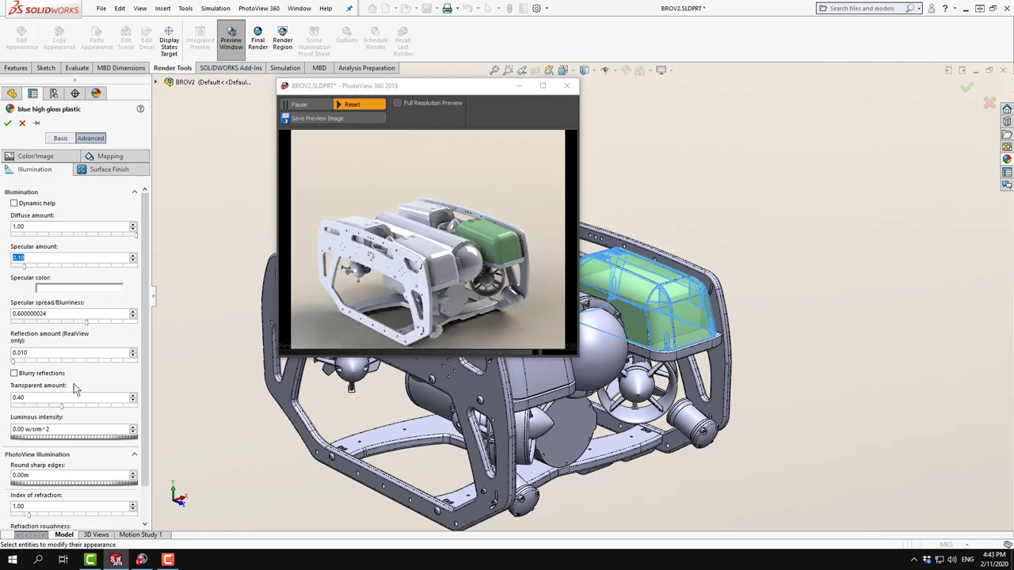
left_click_drag(59, 403, 98, 406)
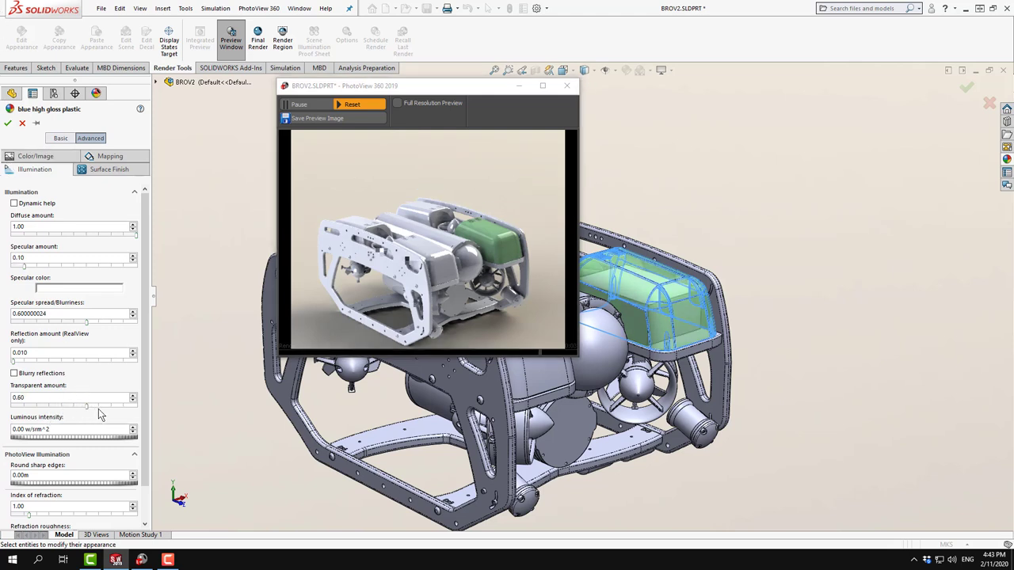
left_click(6, 124)
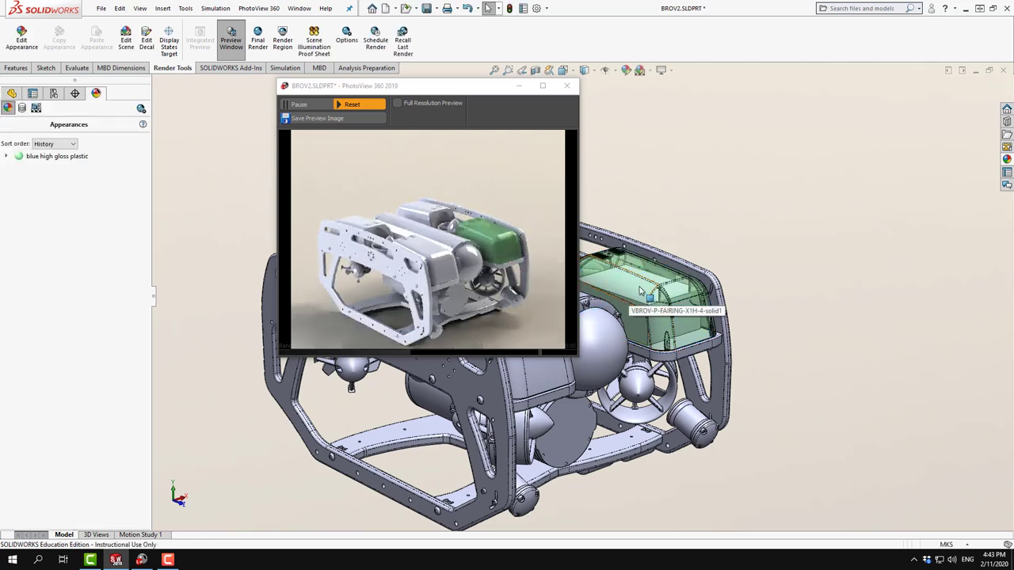
left_click(93, 156)
right_click(62, 158)
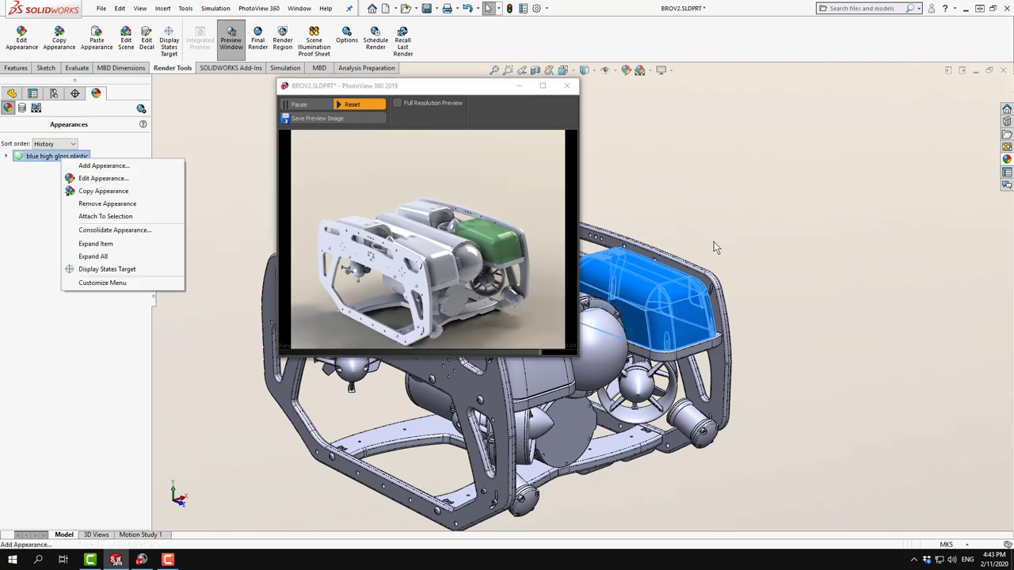
left_click(717, 200)
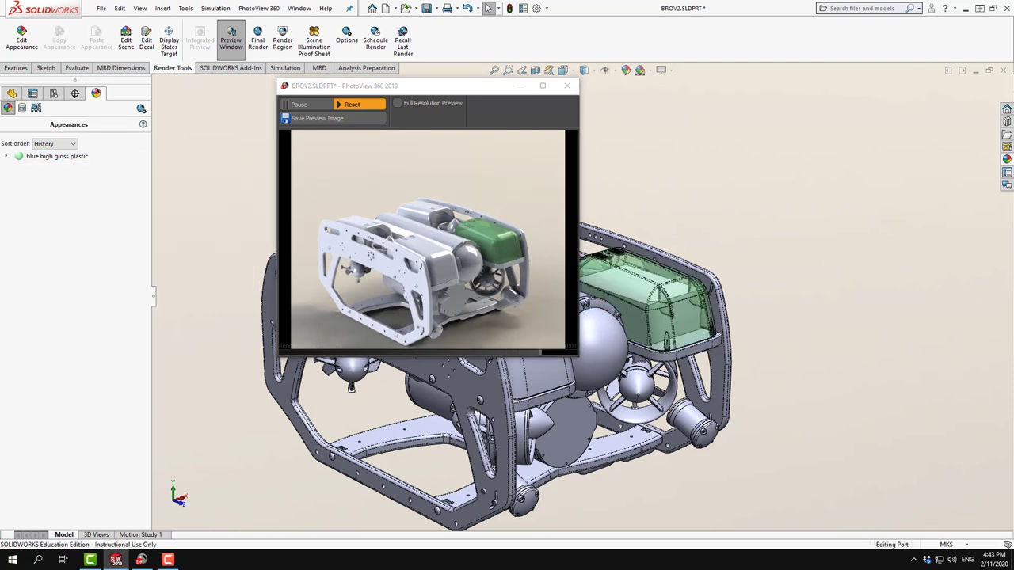
Apply the blue low gloss plastic appearance to the body of the green fairing
left_click(1007, 160)
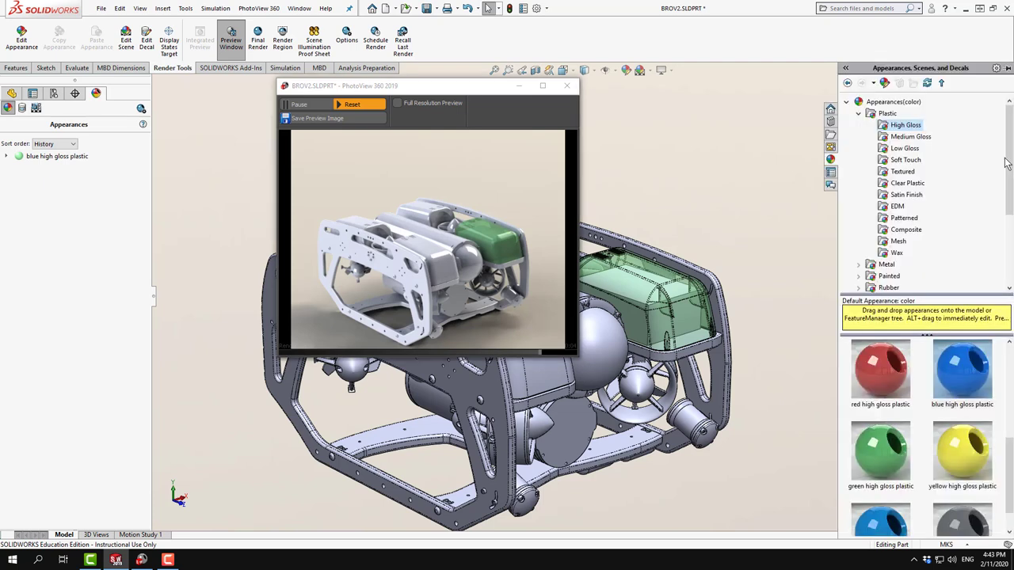
left_click(904, 148)
scroll(941, 372, "down", 2)
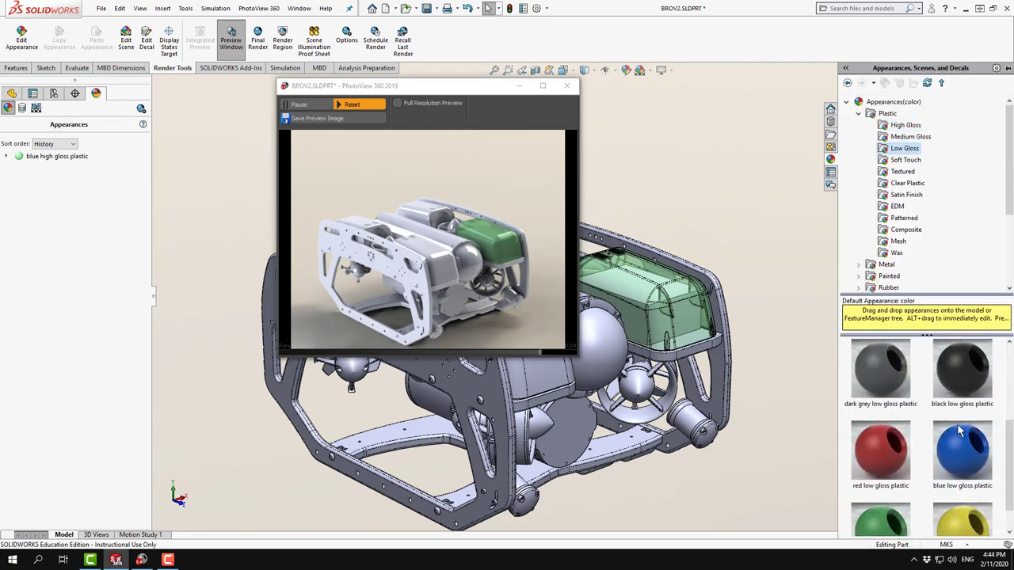
left_click_drag(959, 449, 513, 247)
left_click_drag(579, 287, 651, 286)
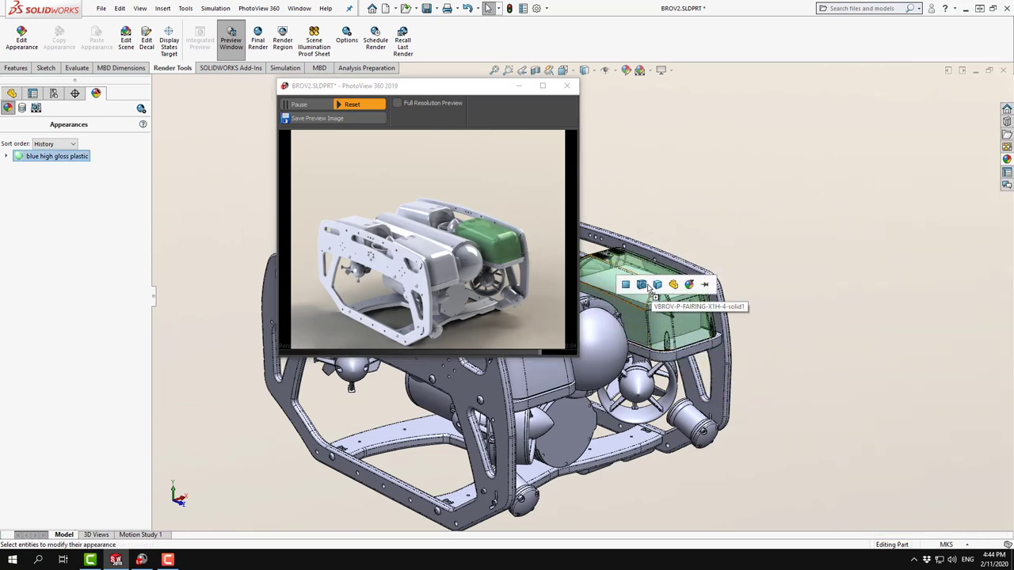
left_click(658, 287)
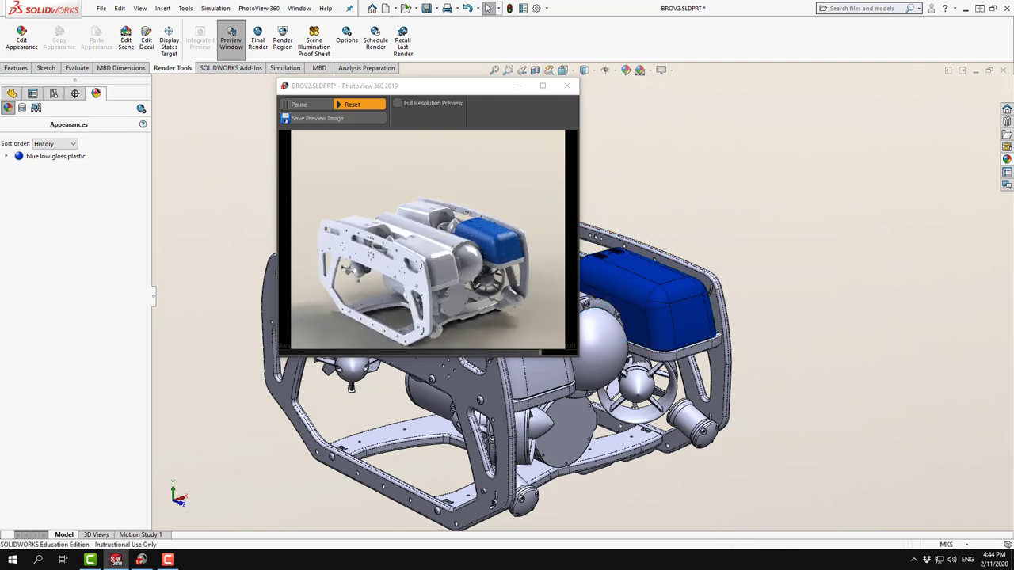
Apply blue low gloss plastic to the body of the second front fairing and move the preview window clear of the model
left_click(1006, 162)
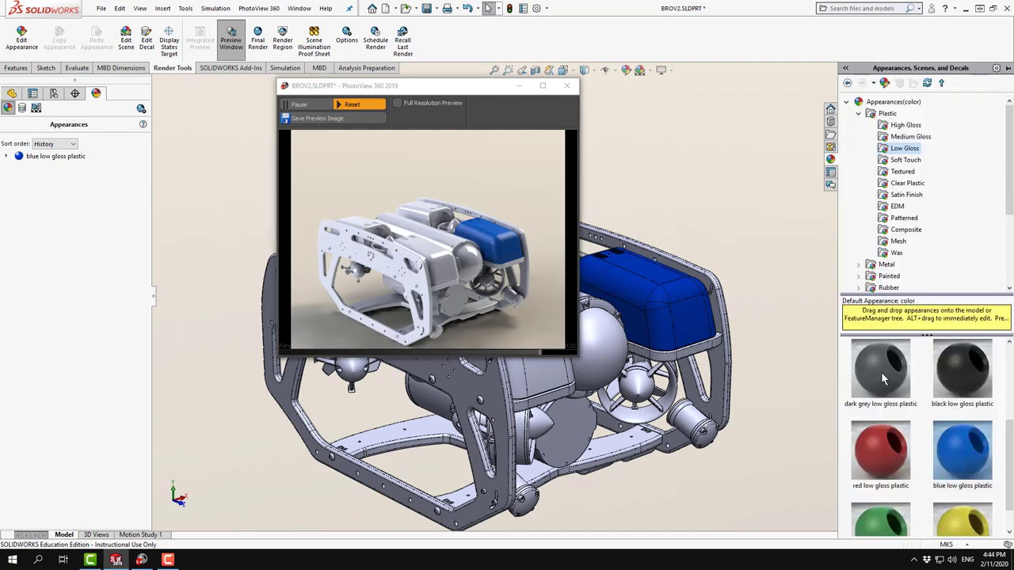
left_click_drag(951, 450, 537, 377)
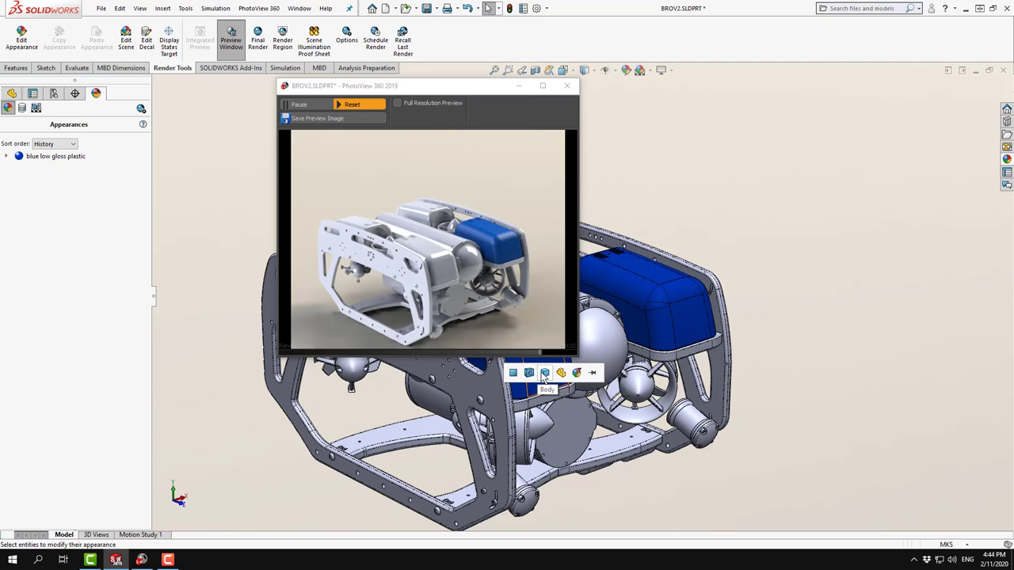
left_click(544, 374)
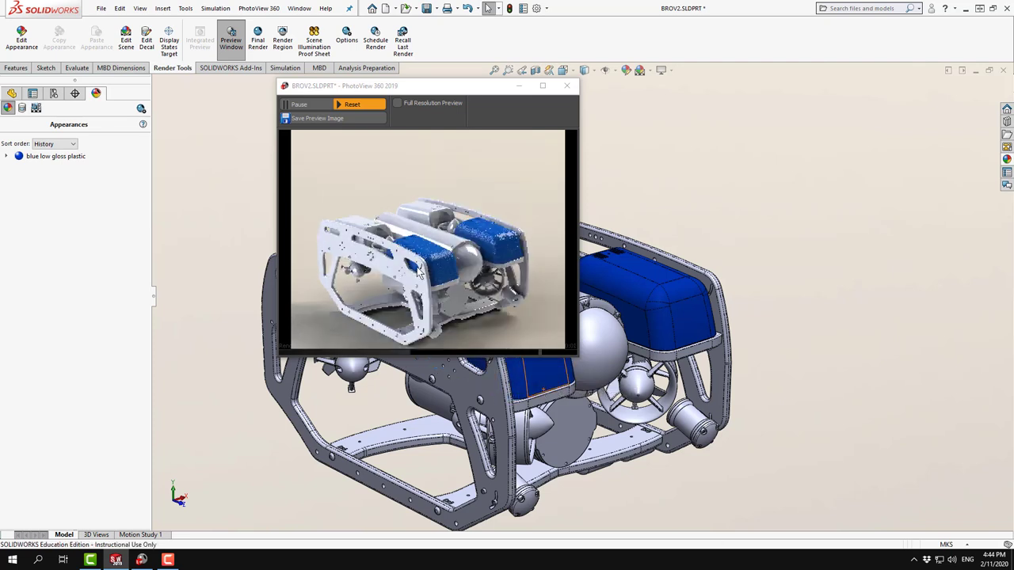
left_click_drag(444, 90, 323, 93)
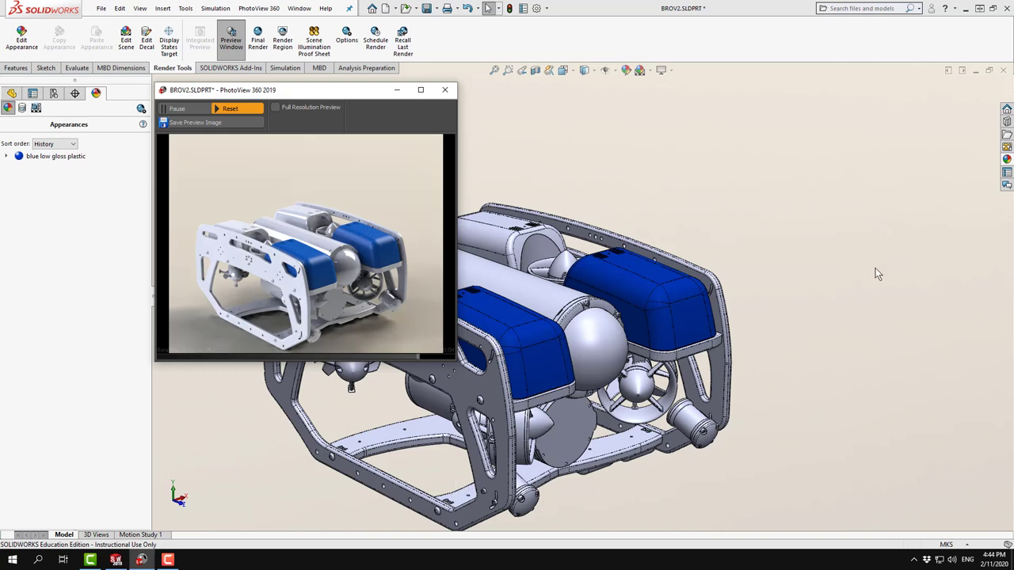
Apply the textured plastic appearance PW-MT11090 to the front dome
left_click(1007, 159)
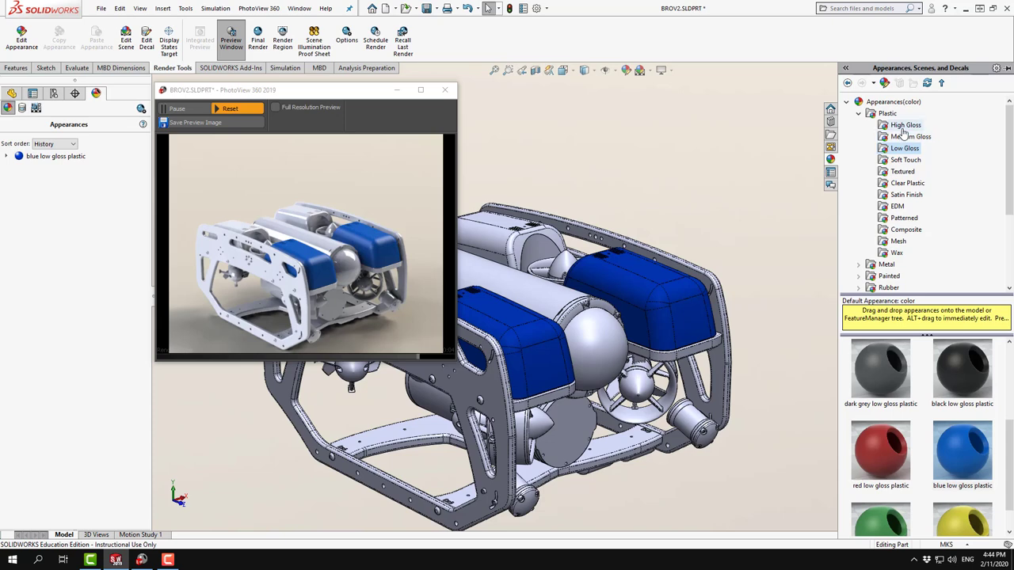
left_click(902, 172)
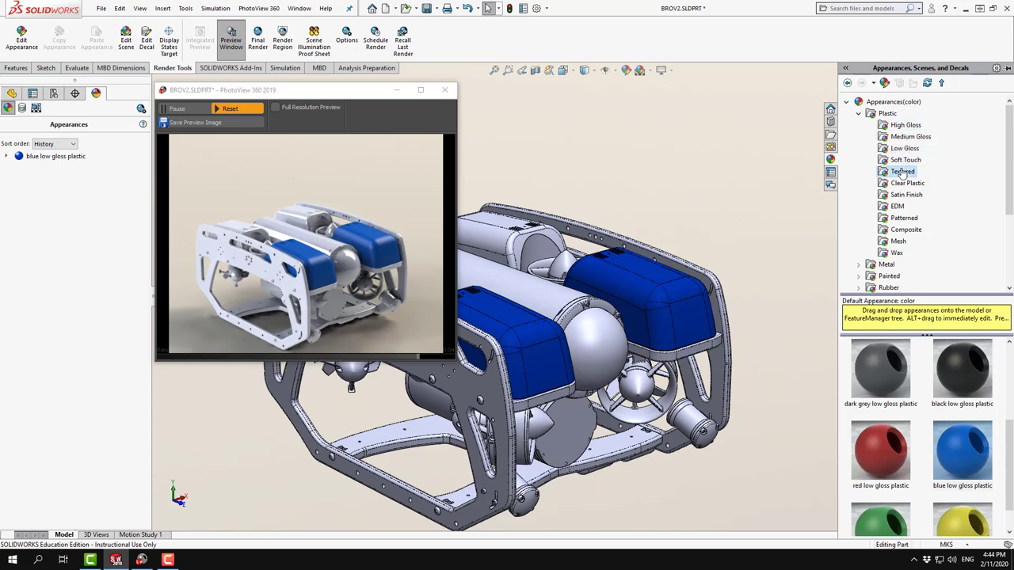
scroll(927, 434, "down", 4)
mouse_move(934, 431)
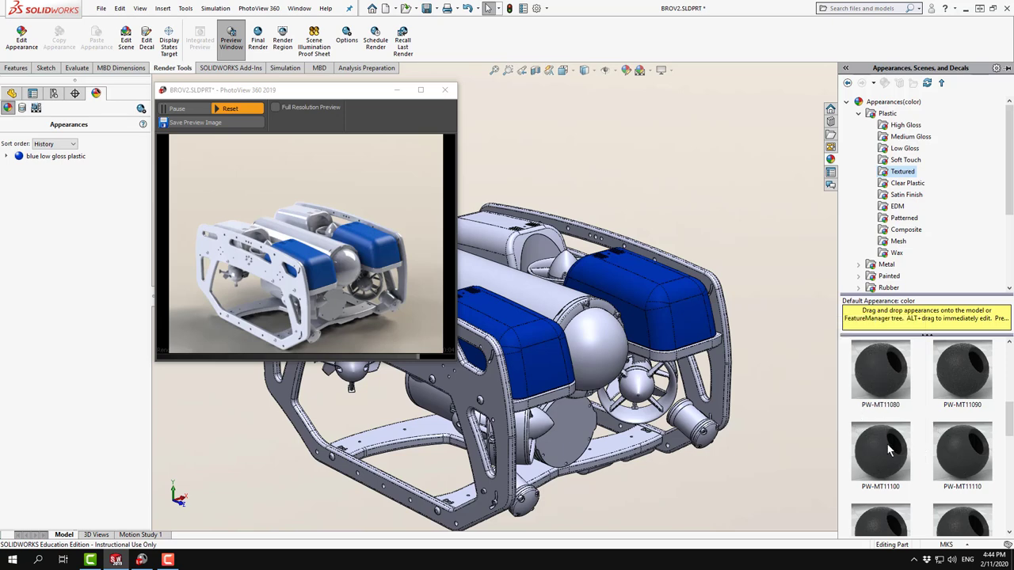
left_click(956, 380)
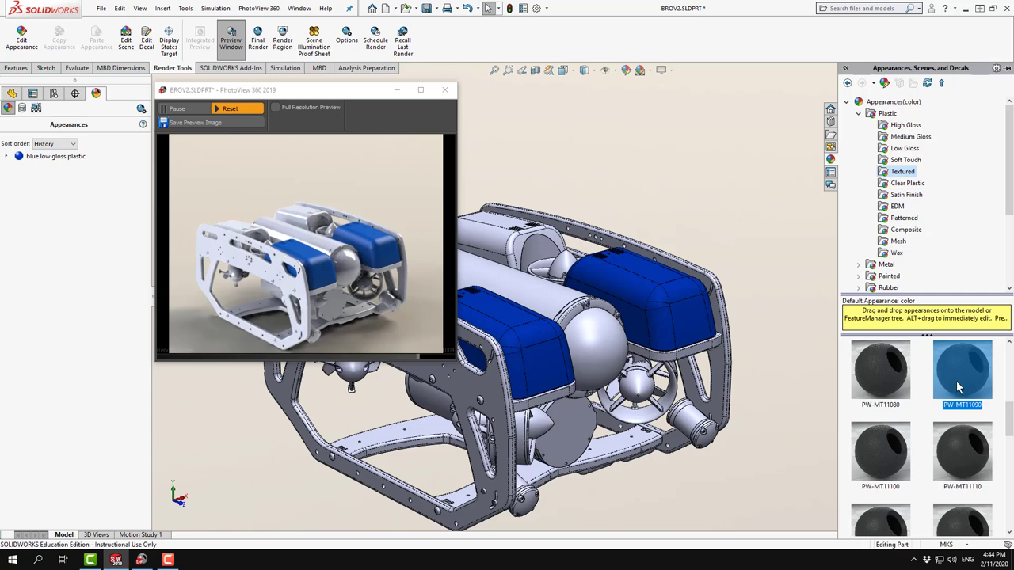
left_click_drag(958, 386, 610, 364)
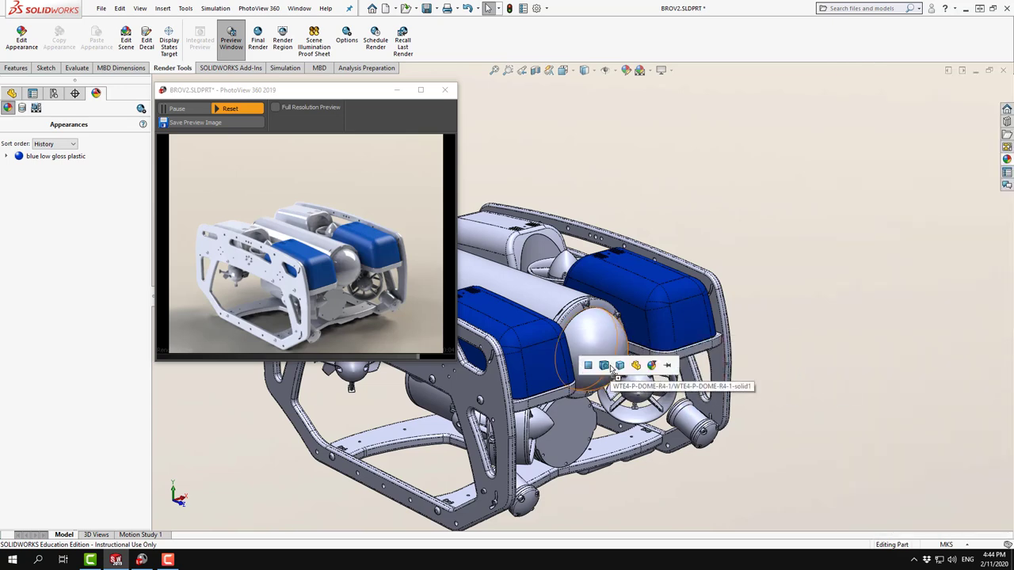
left_click(604, 365)
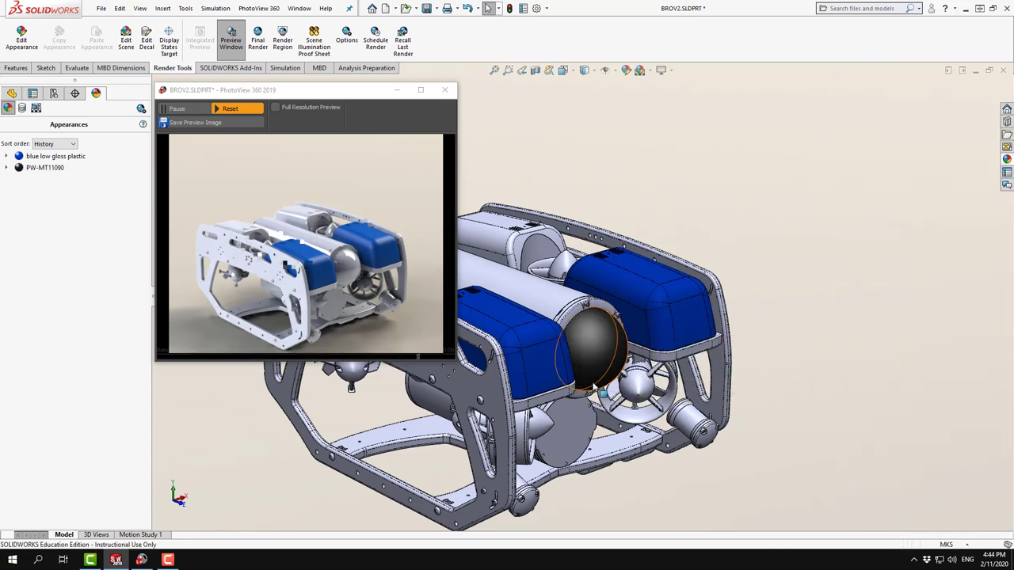
Edit the dome's PW-MT11090 appearance, try the large mapping size, set the small mapping size, and accept
scroll(593, 387, "down", 6)
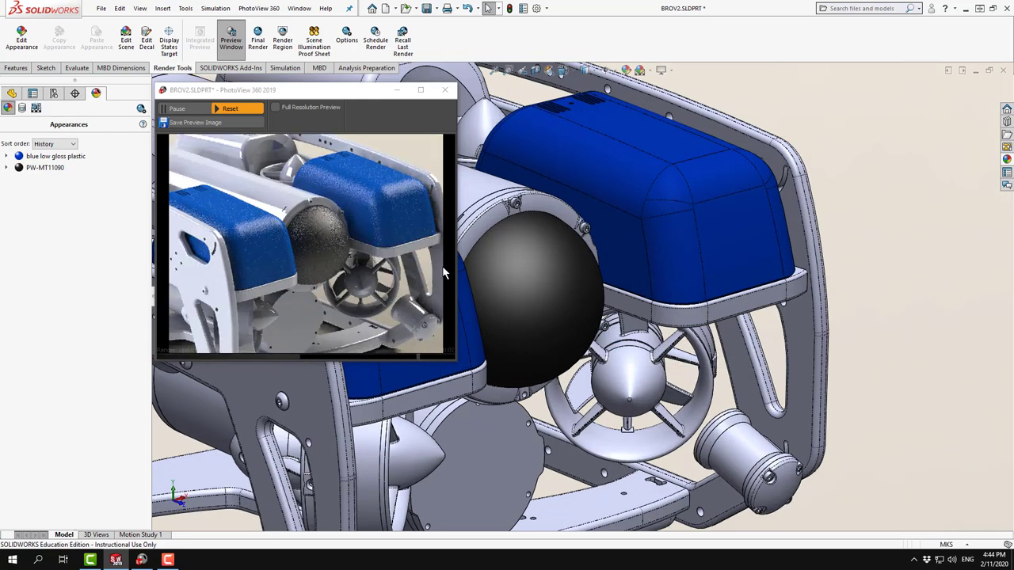
scroll(515, 277, "down", 3)
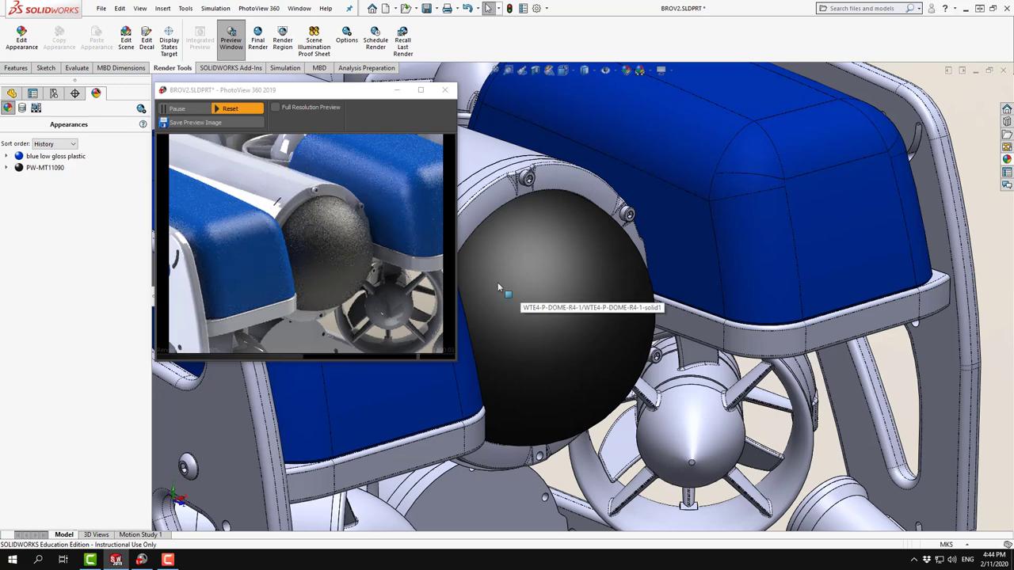
left_click(44, 168)
right_click(44, 169)
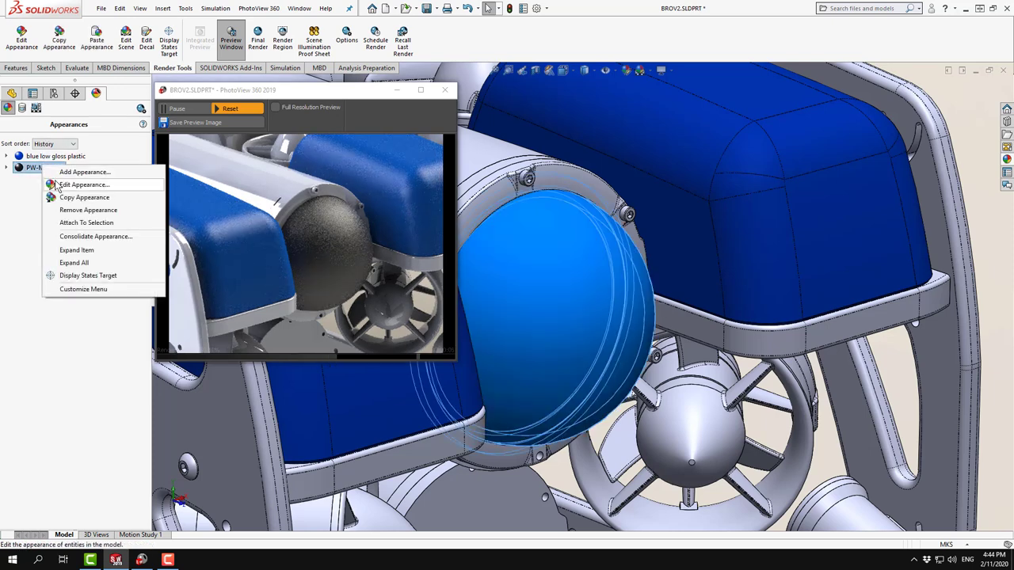
left_click(56, 186)
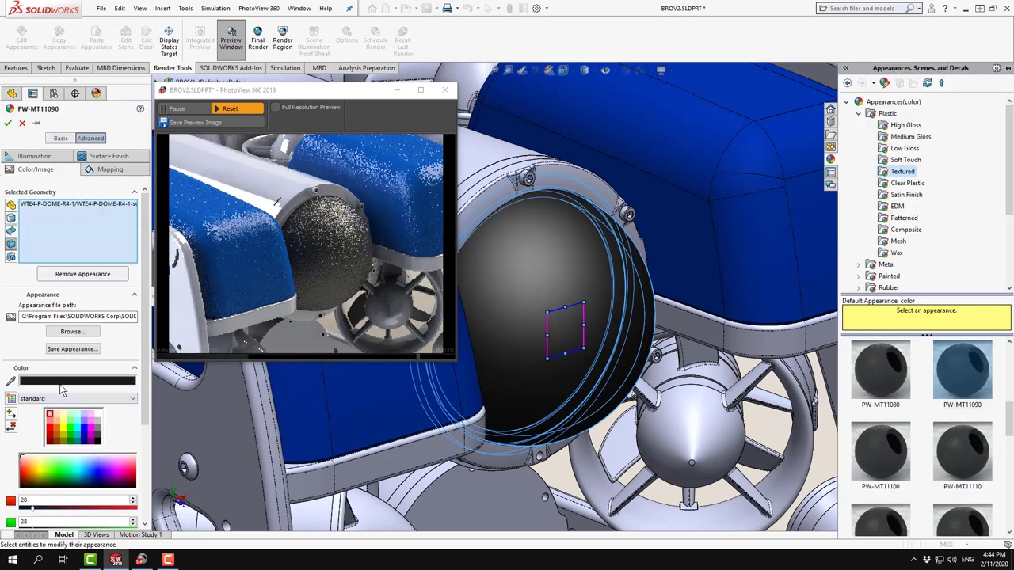
left_click(101, 169)
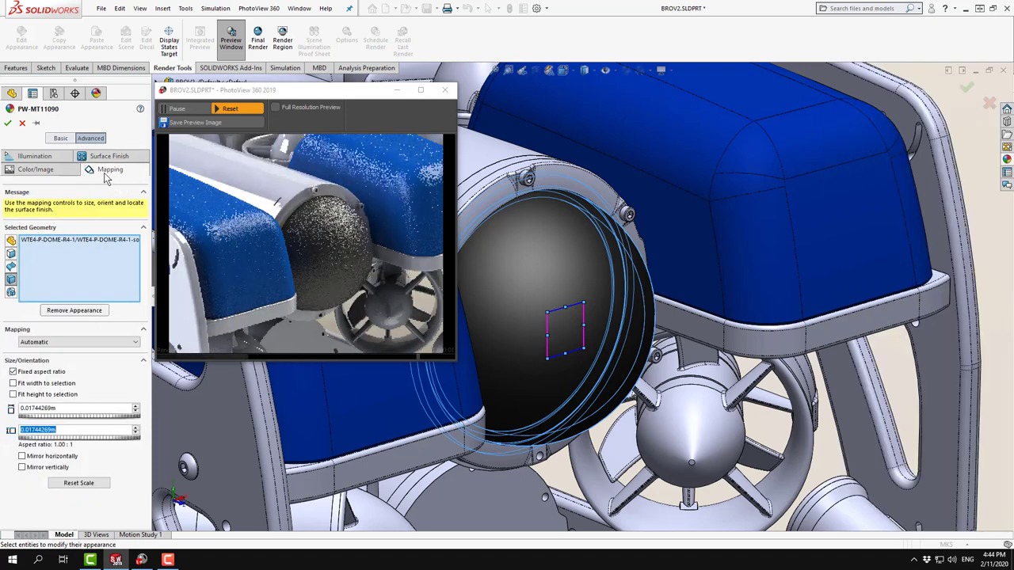
left_click(71, 140)
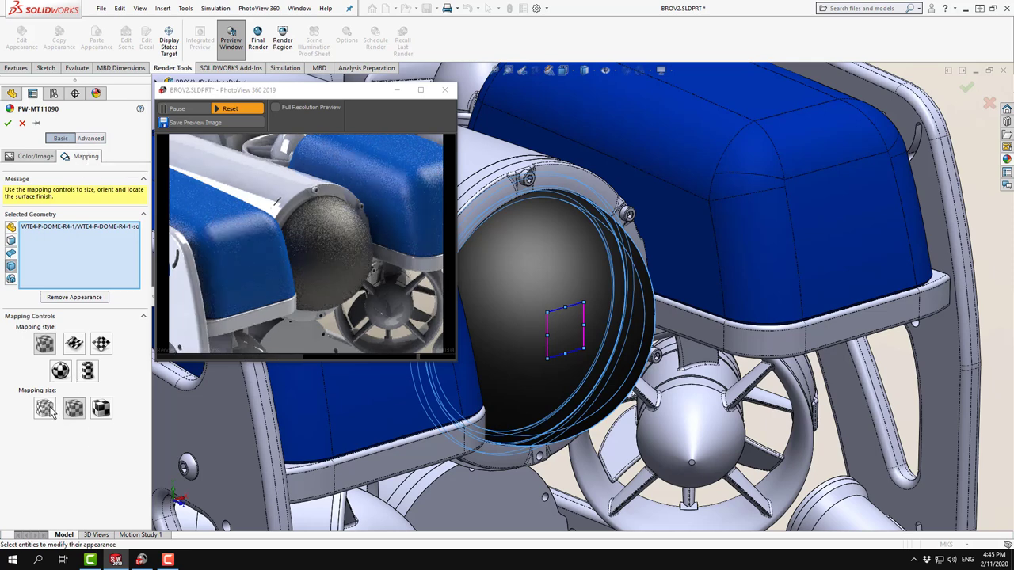
left_click(101, 408)
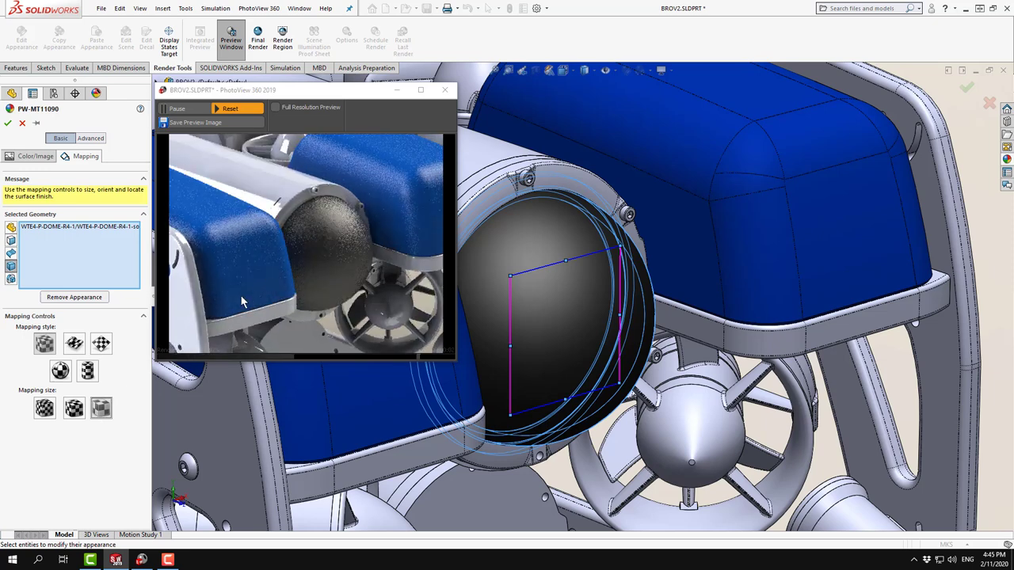
left_click(44, 408)
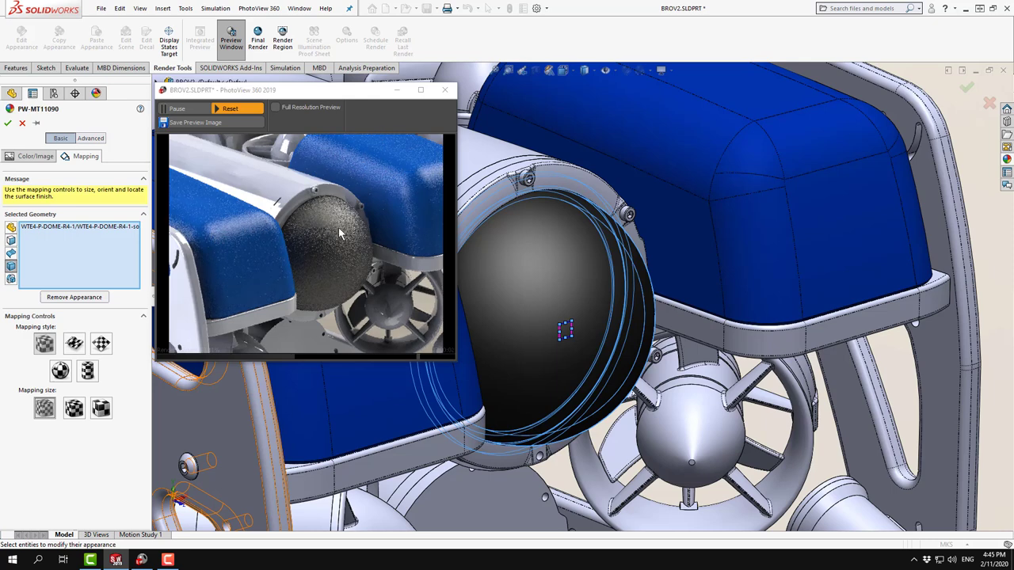
left_click(9, 124)
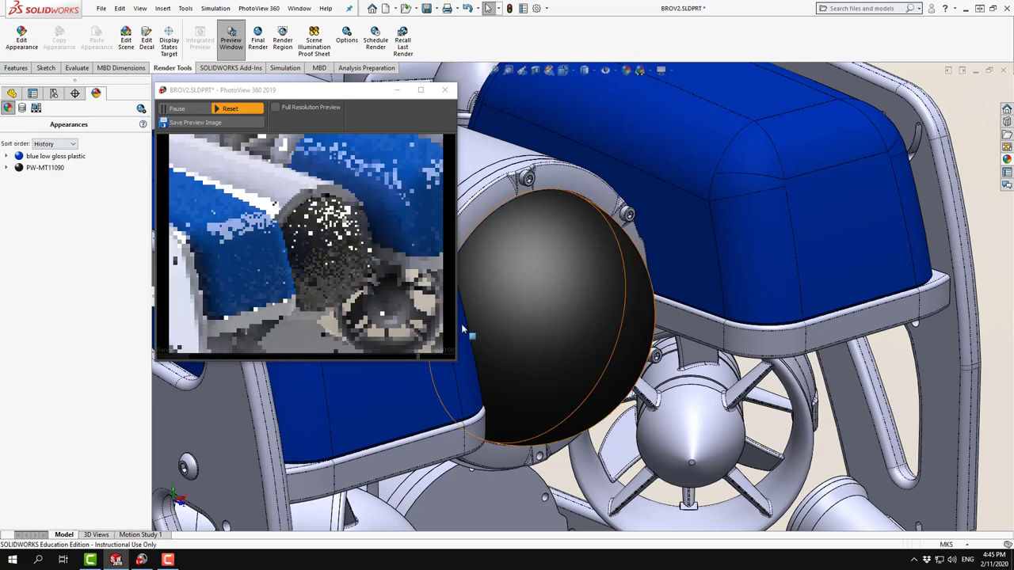
Apply the clear plastic appearance polycarbonate plastic 2 to the dome's body
left_click(1007, 160)
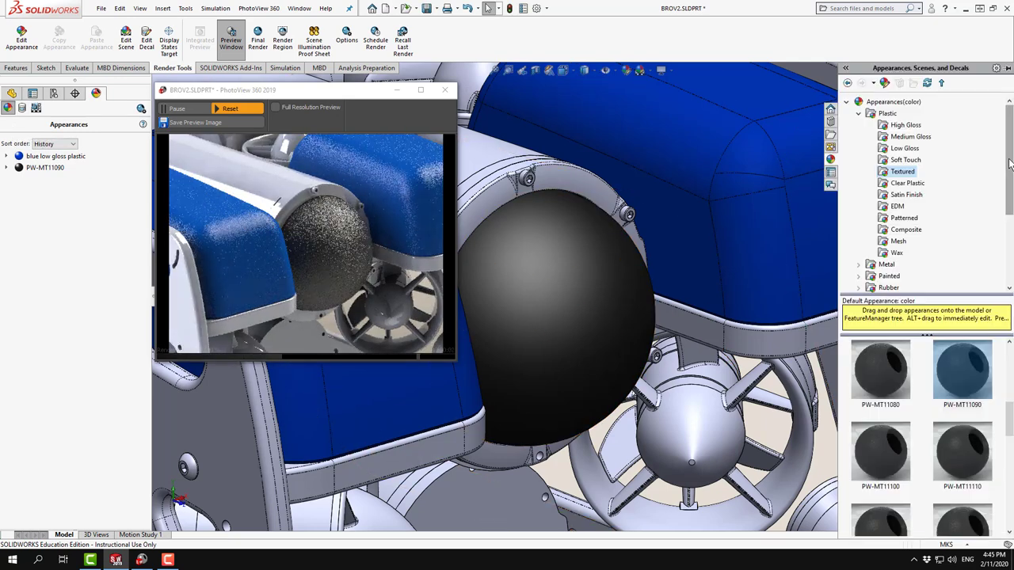
left_click(907, 183)
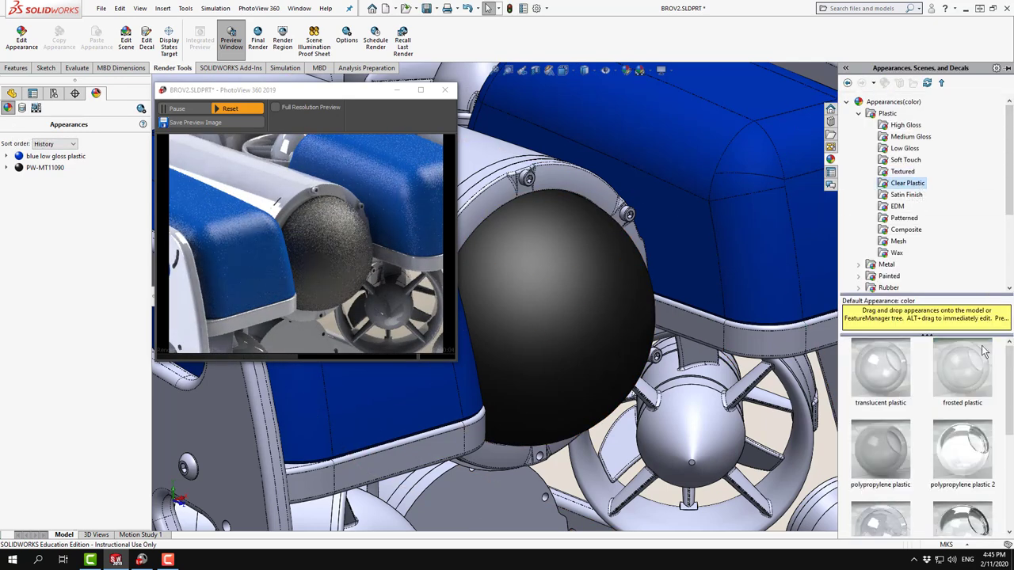
scroll(965, 475, "down", 1)
left_click(979, 465)
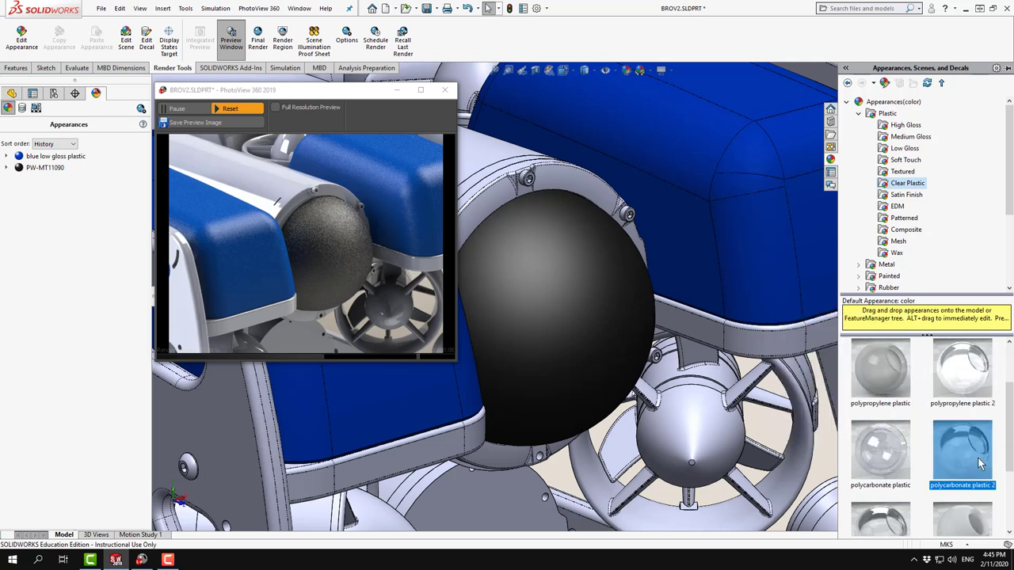
left_click_drag(973, 471, 596, 320)
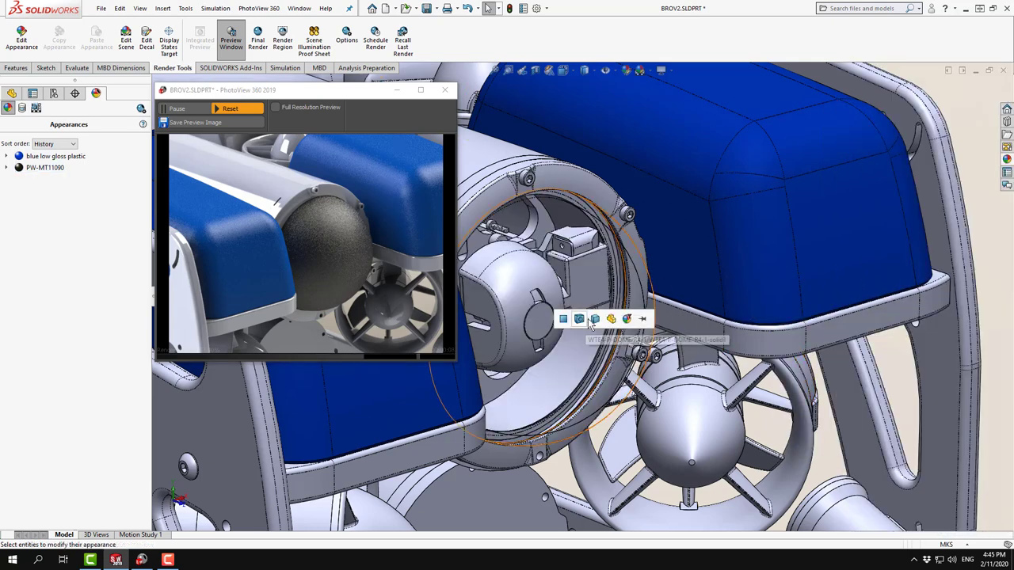
left_click(596, 319)
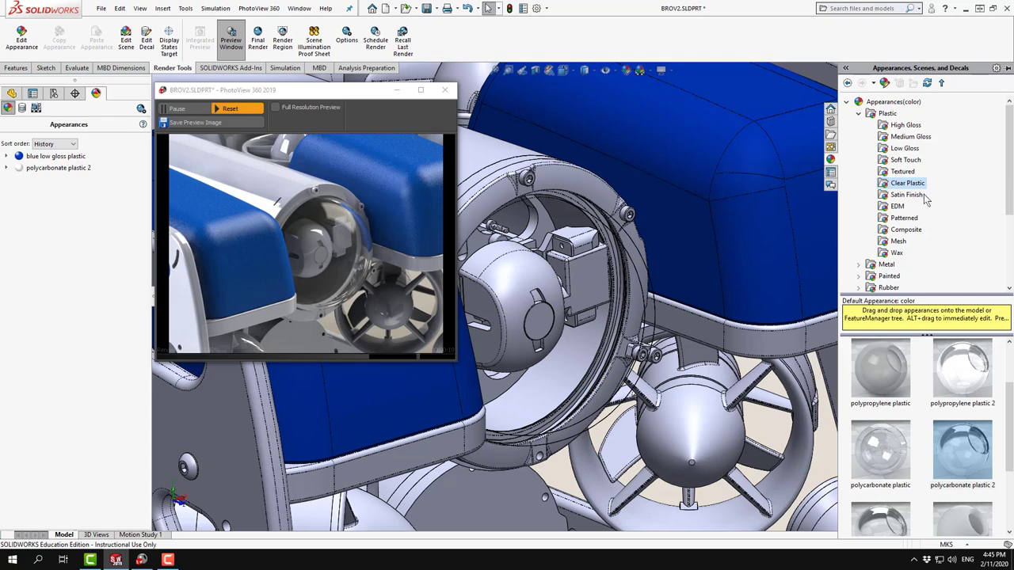
Apply the composite plastic appearance carbon fiber epoxy to the body of the electronics enclosure tube
left_click(900, 208)
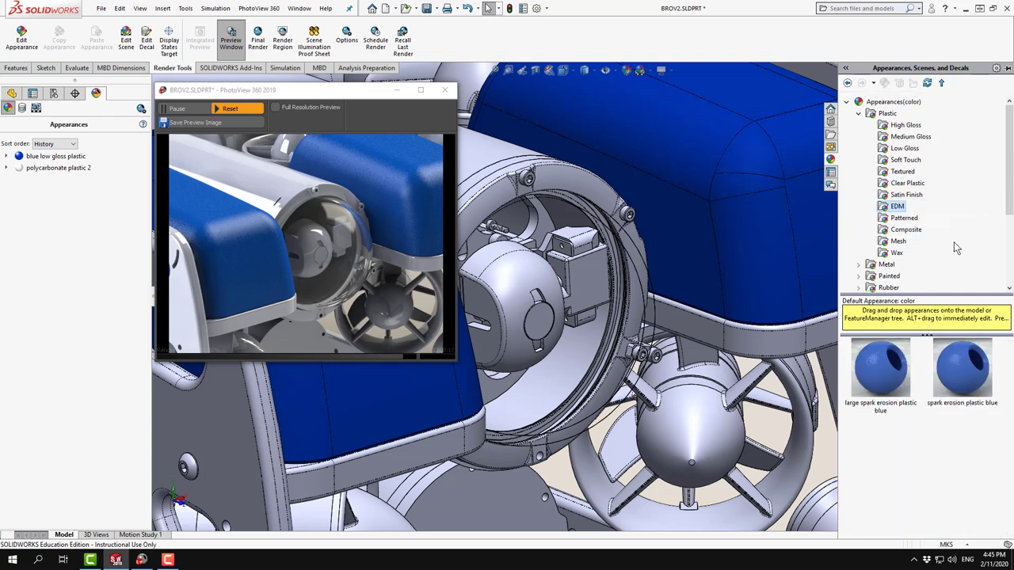
left_click(913, 231)
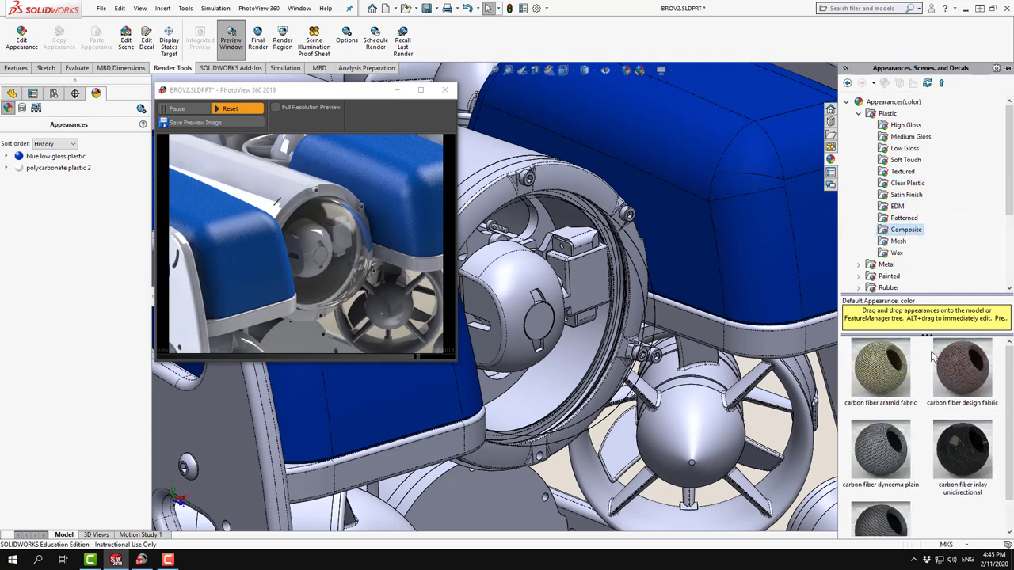
scroll(959, 416, "down", 1)
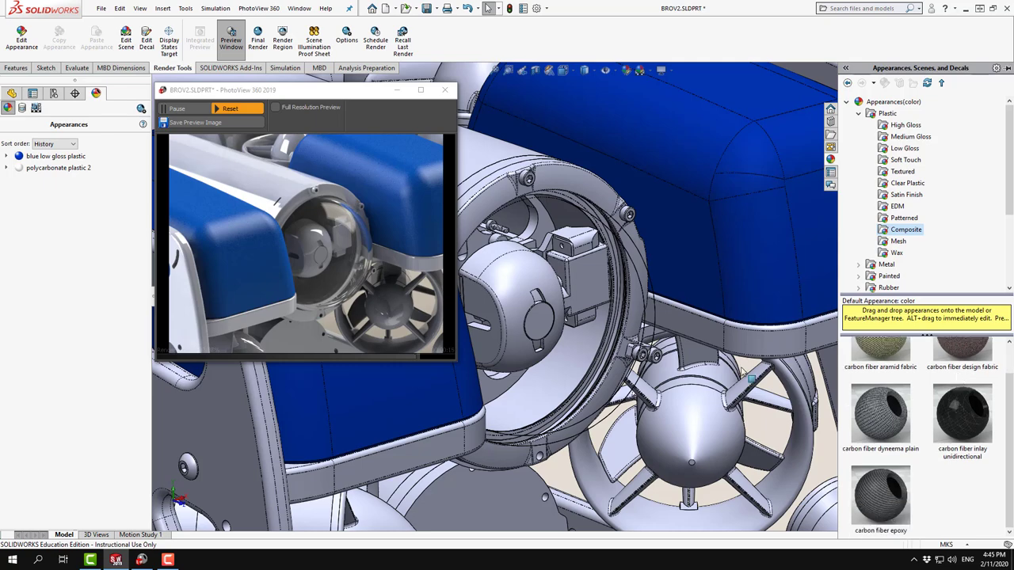
scroll(545, 254, "up", 8)
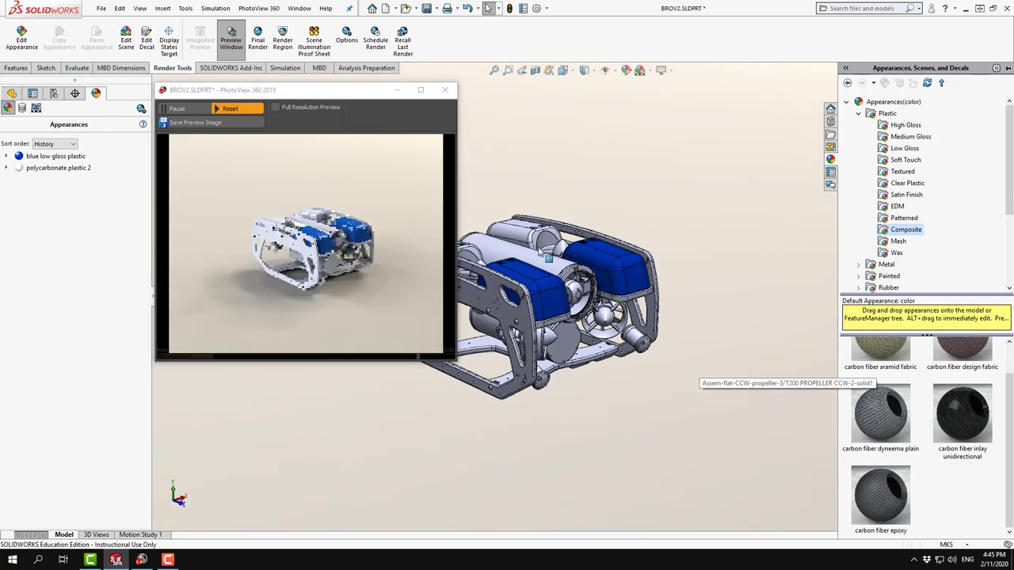
scroll(549, 257, "down", 8)
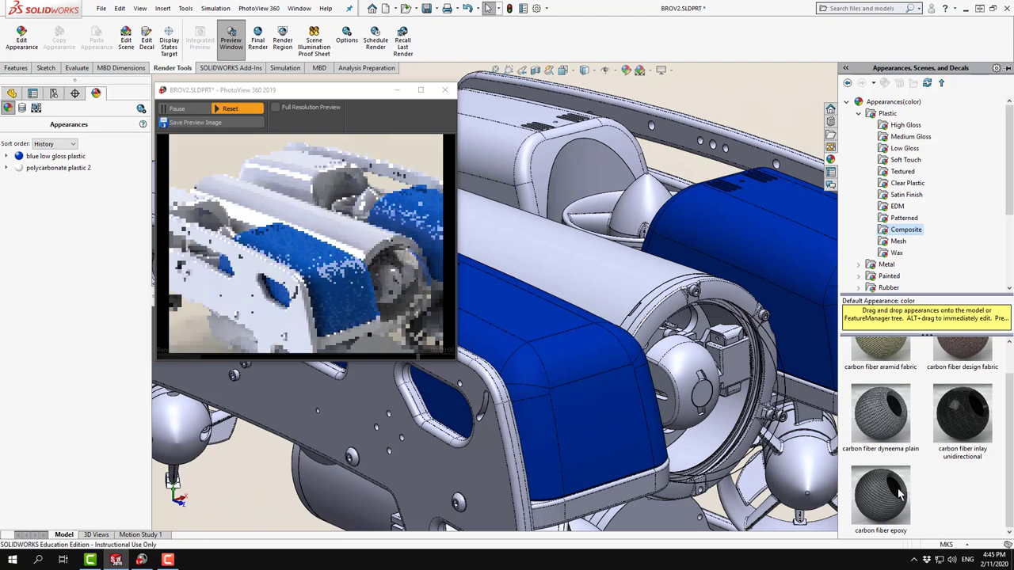
left_click_drag(895, 493, 555, 246)
left_click(564, 240)
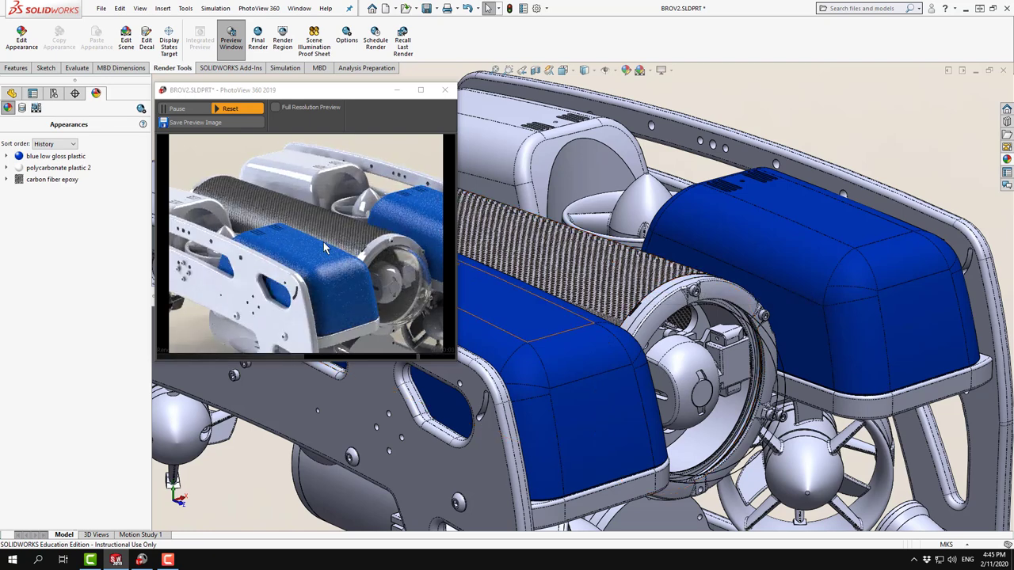
middle_click_drag(520, 268, 522, 249)
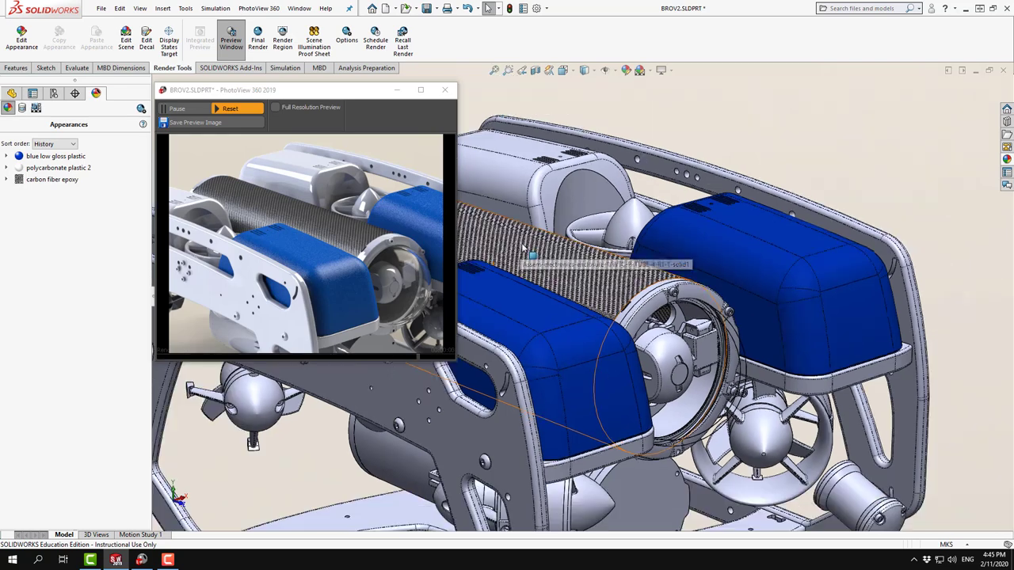
Edit the tube's carbon fiber epoxy appearance, set its mapping to the small size, accept, and inspect the weave
scroll(522, 250, "down", 5)
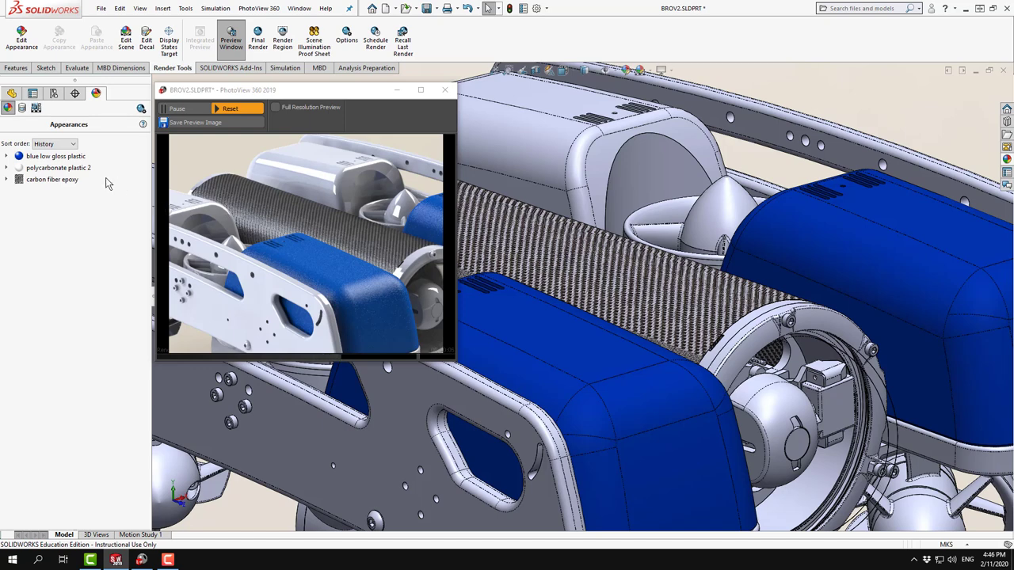
right_click(50, 180)
left_click(76, 200)
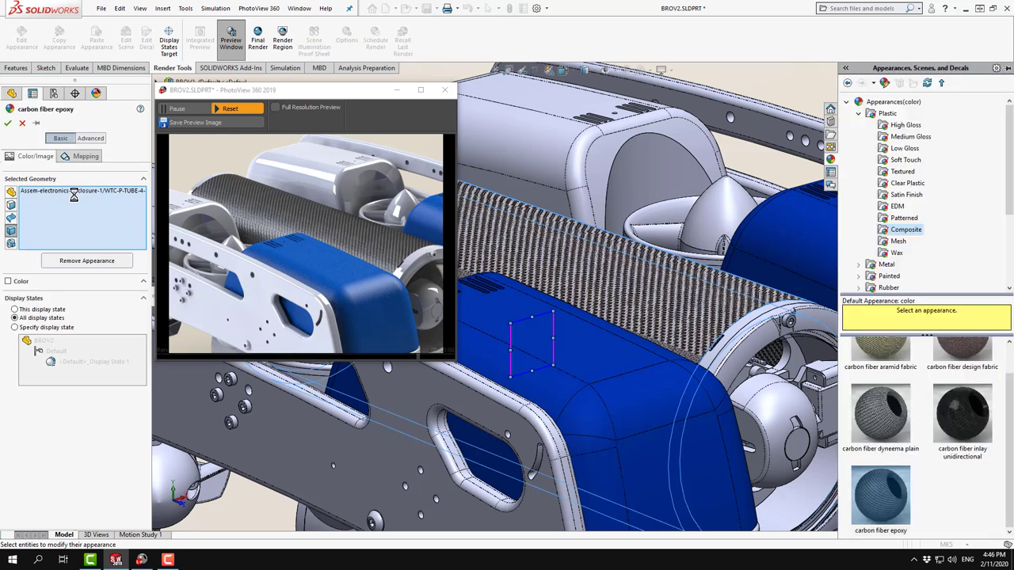
left_click(81, 157)
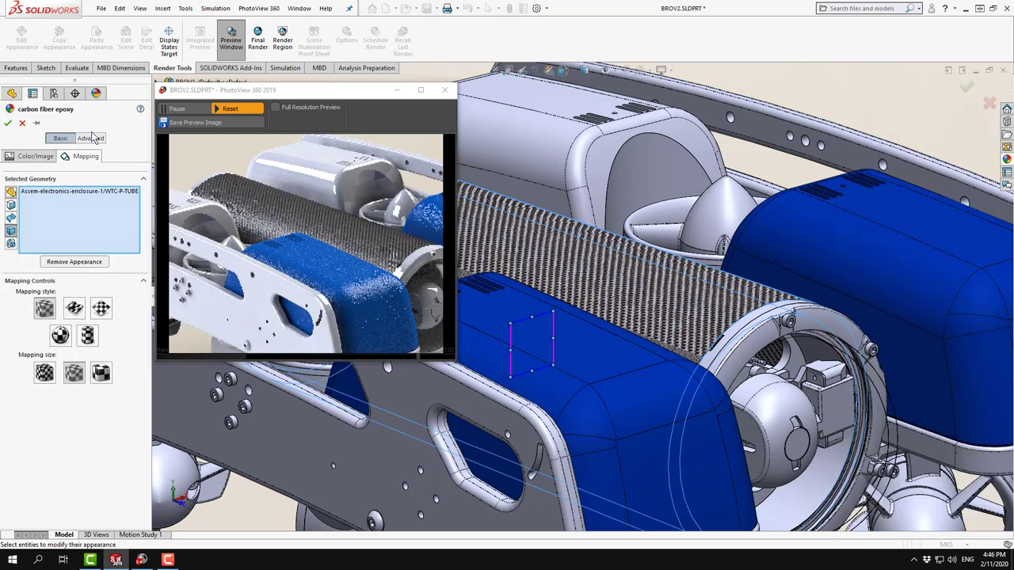
left_click(44, 373)
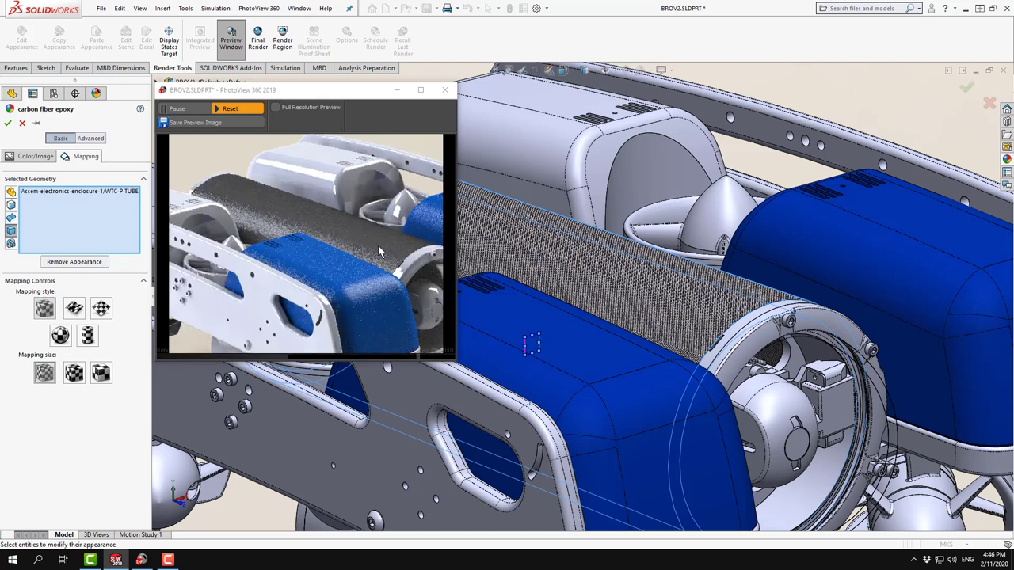
left_click(8, 122)
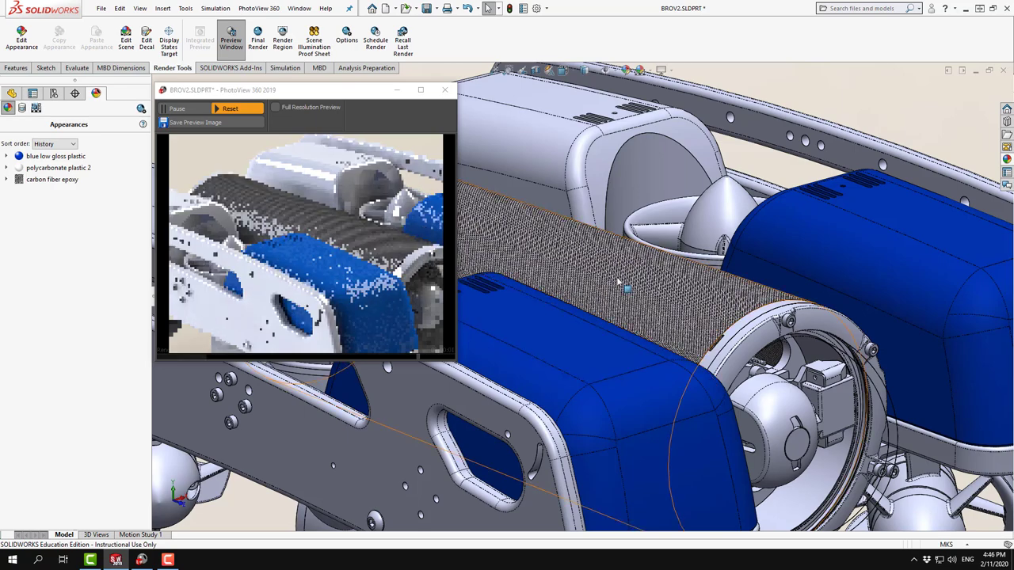
scroll(620, 277, "down", 5)
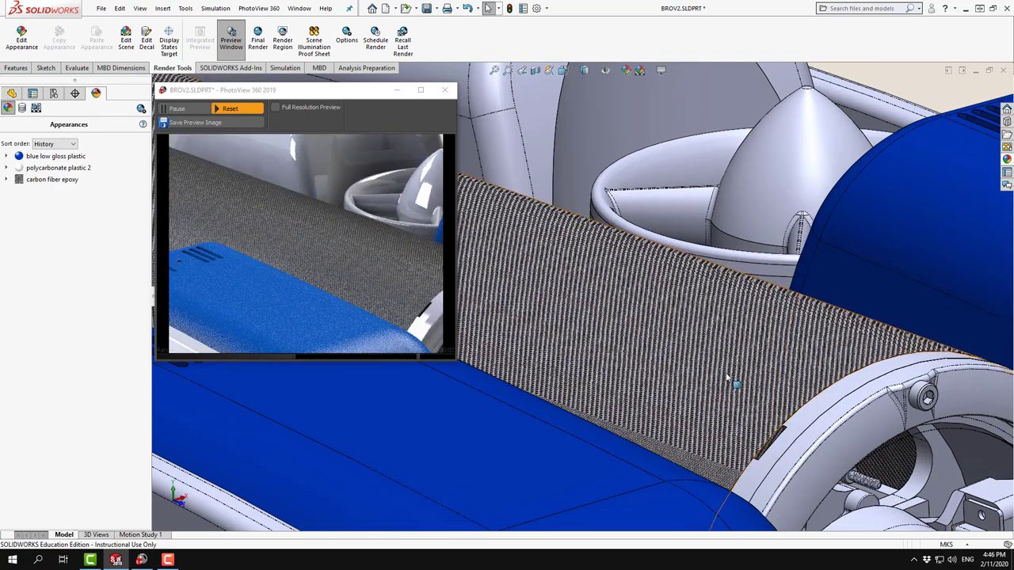
scroll(730, 396, "up", 5)
scroll(734, 409, "up", 5)
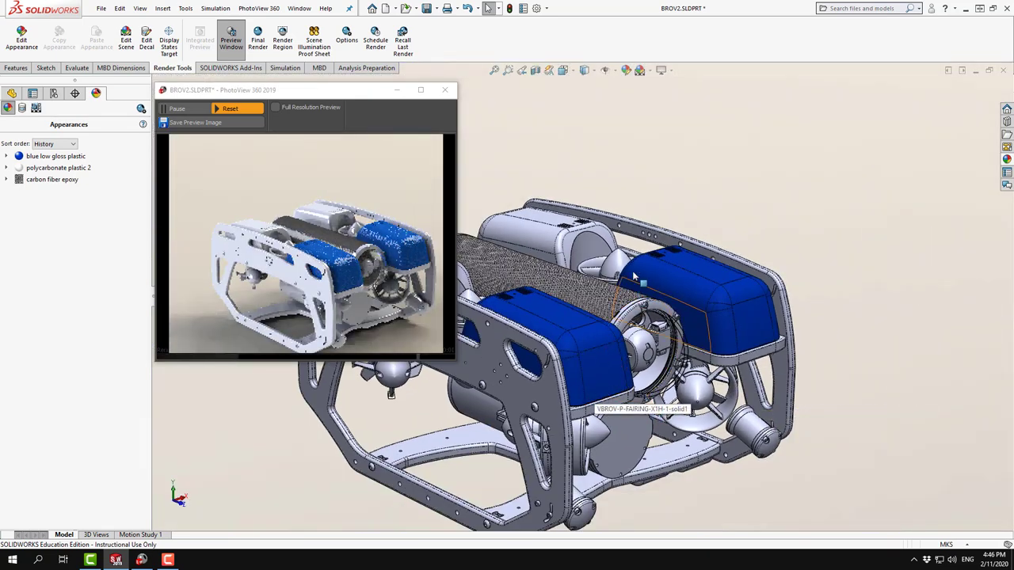
Browse the Mesh and Wax plastic appearances and enlarge the appearance thumbnail area
left_click(1007, 159)
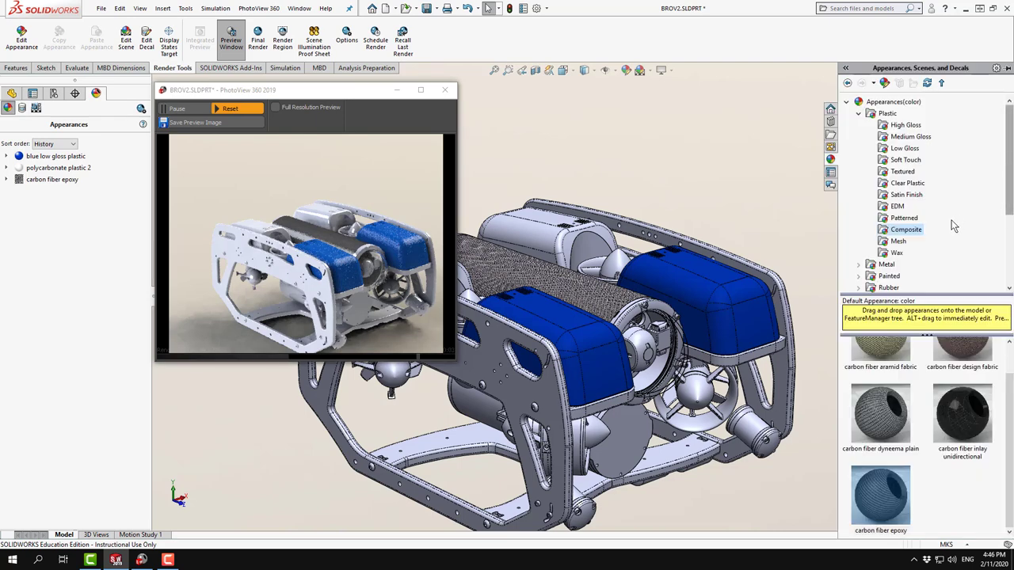
left_click(898, 242)
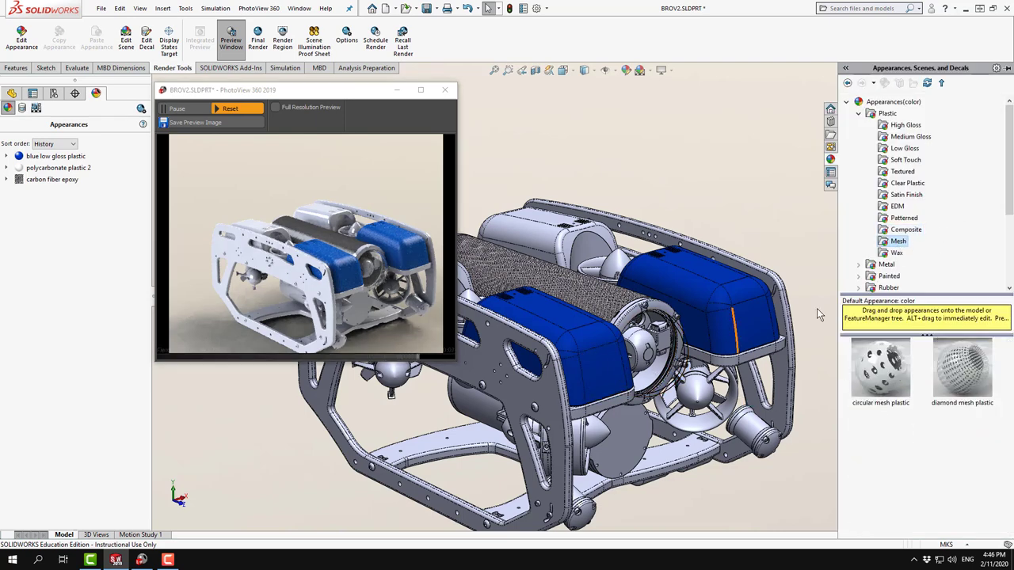
left_click(897, 253)
scroll(915, 403, "down", 3)
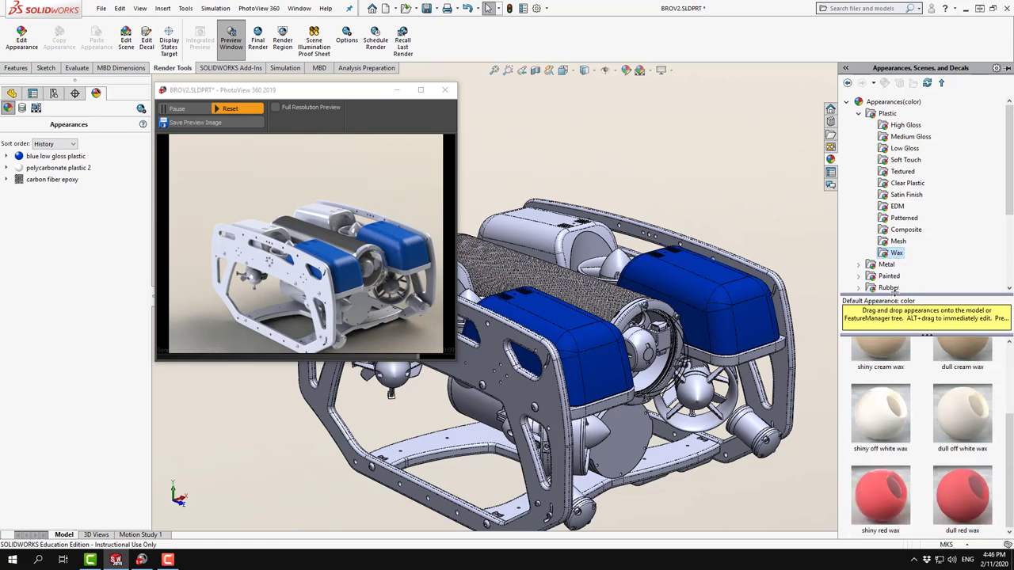
left_click_drag(894, 293, 894, 248)
scroll(956, 211, "down", 2)
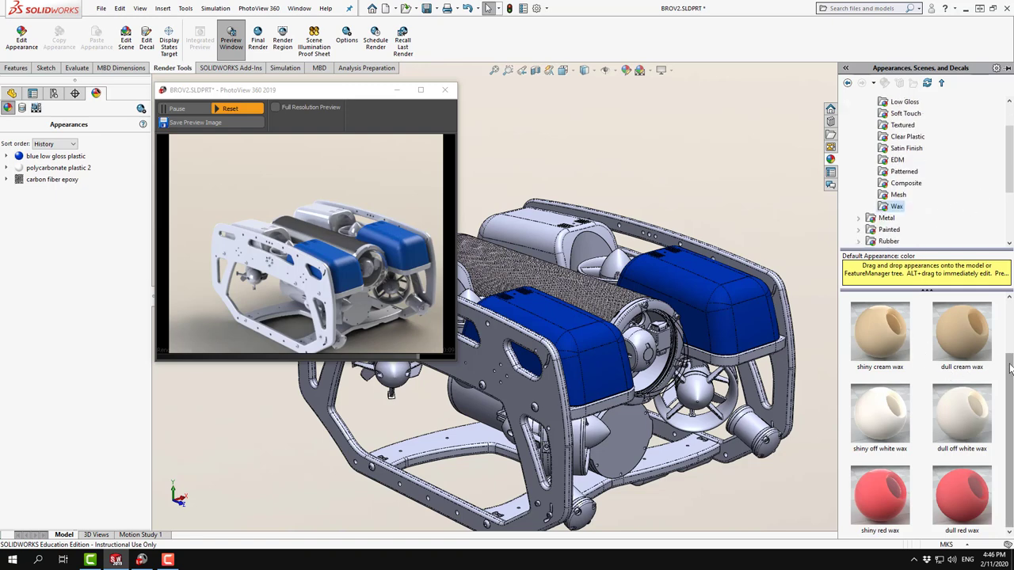
scroll(921, 384, "up", 1)
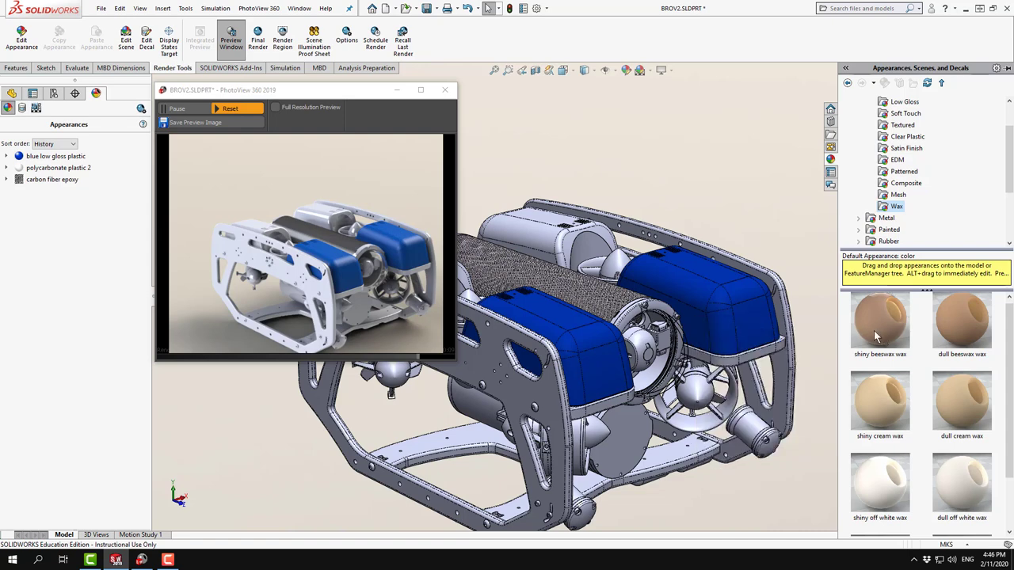
Apply the car paint appearance metallic cool grey to the body of the lower cylinder behind the side panel
left_click(860, 229)
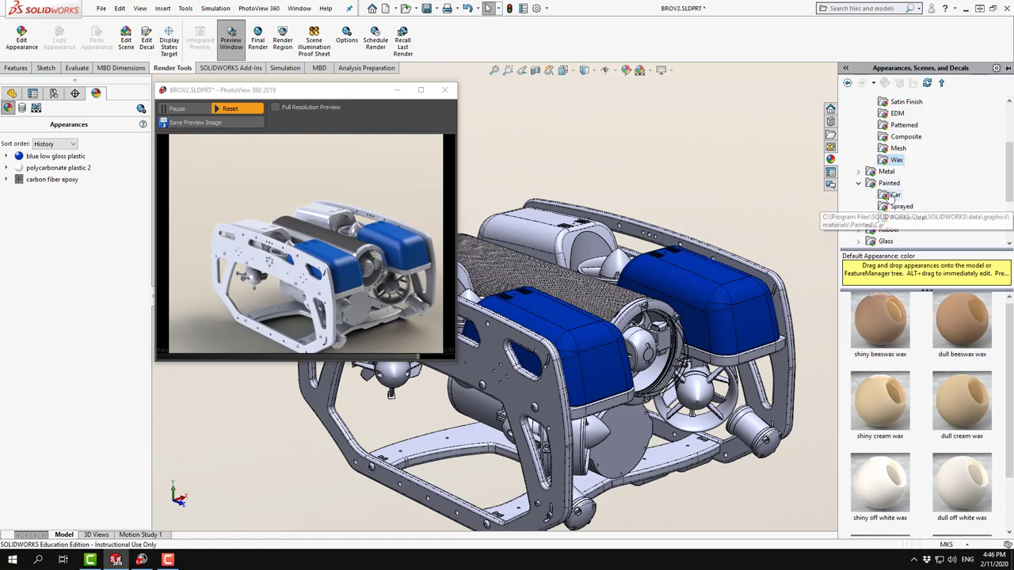
left_click(893, 194)
scroll(924, 393, "down", 1)
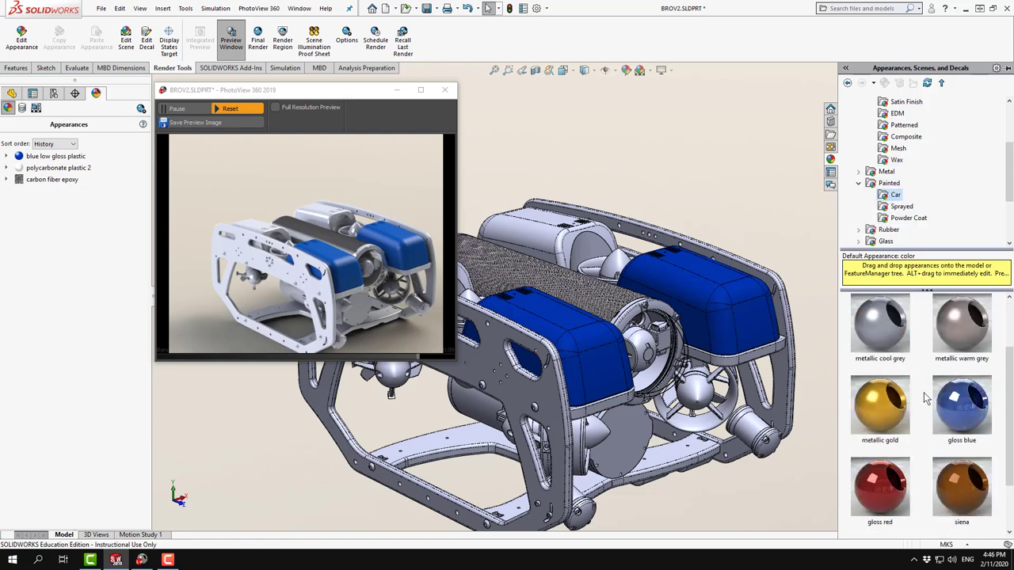
mouse_move(904, 333)
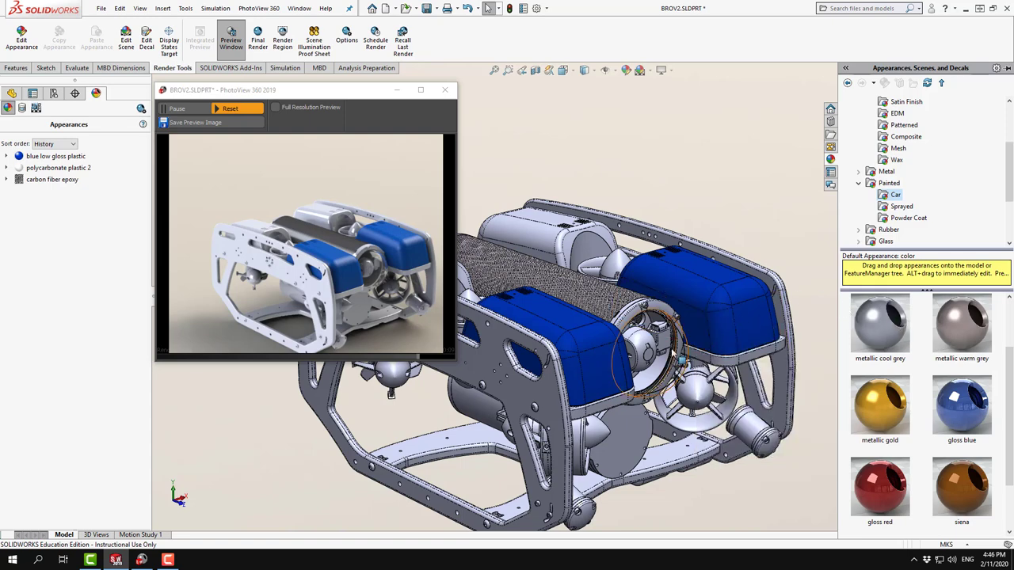
left_click_drag(871, 335, 483, 424)
left_click(479, 419)
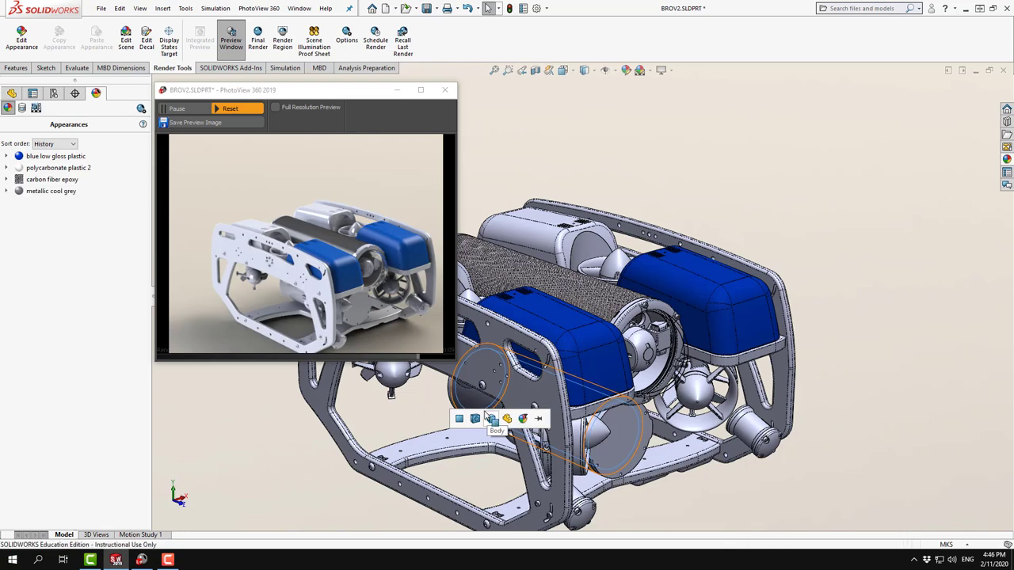
scroll(478, 416, "down", 6)
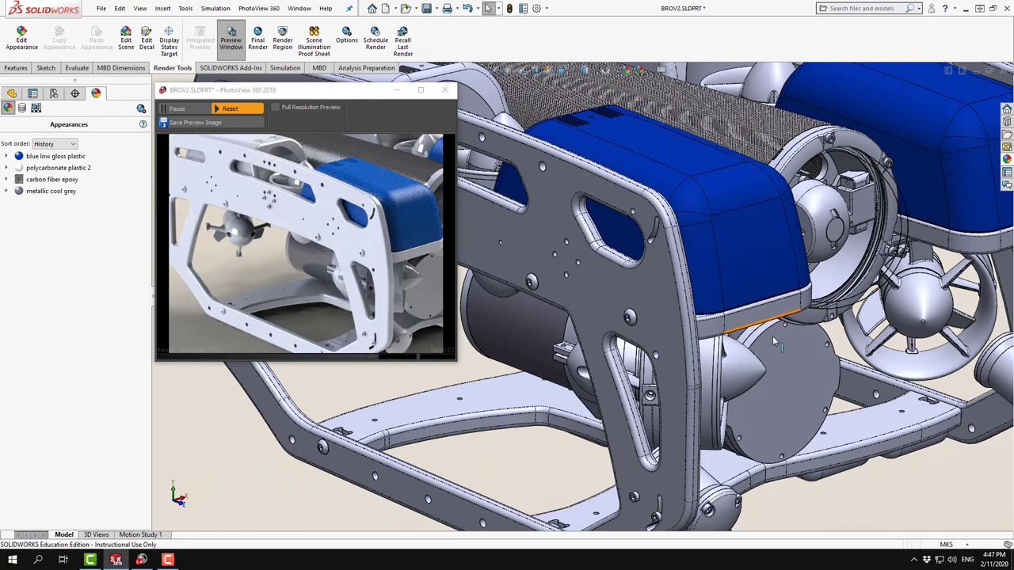
key("f")
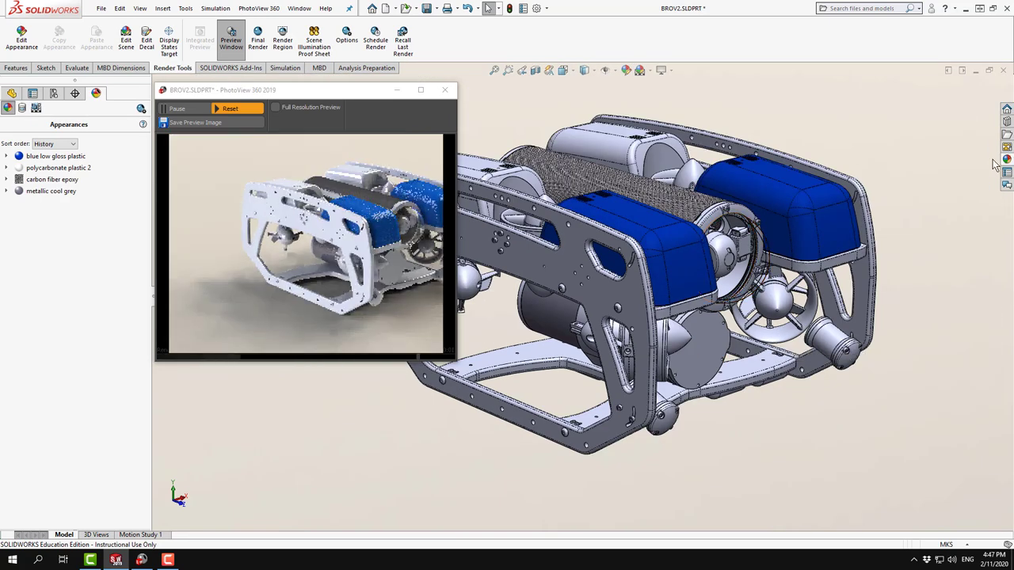
Look through the painted and rubber appearance categories, and apply the metal appearance brushed aluminum to the near side panel's body
left_click(1007, 160)
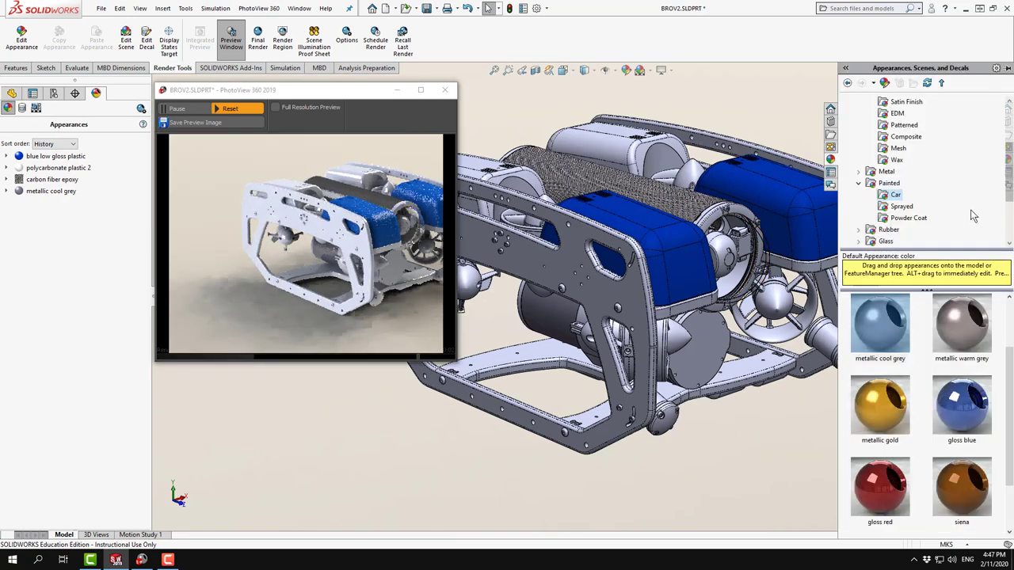
left_click(907, 207)
left_click(911, 219)
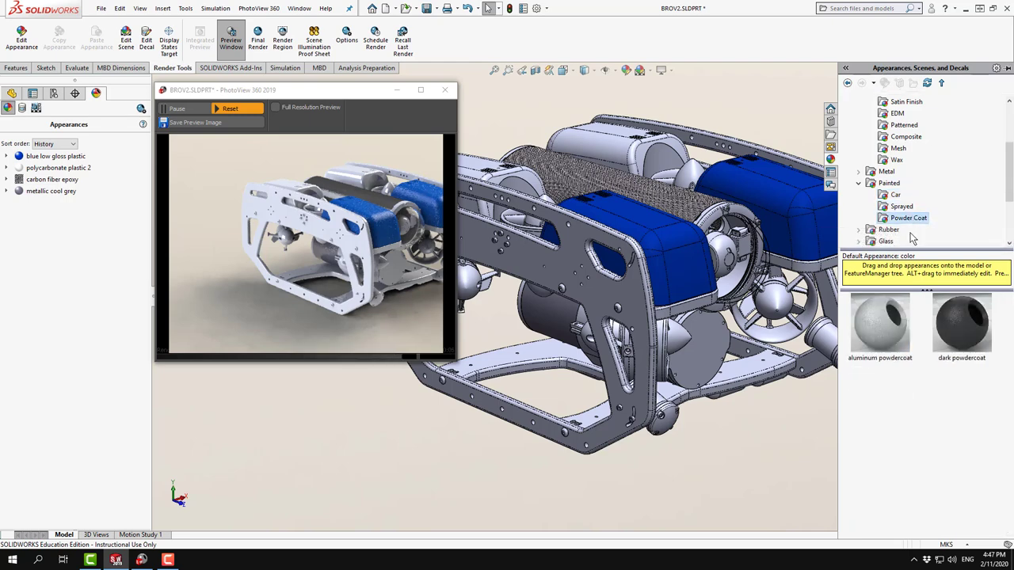
left_click(859, 229)
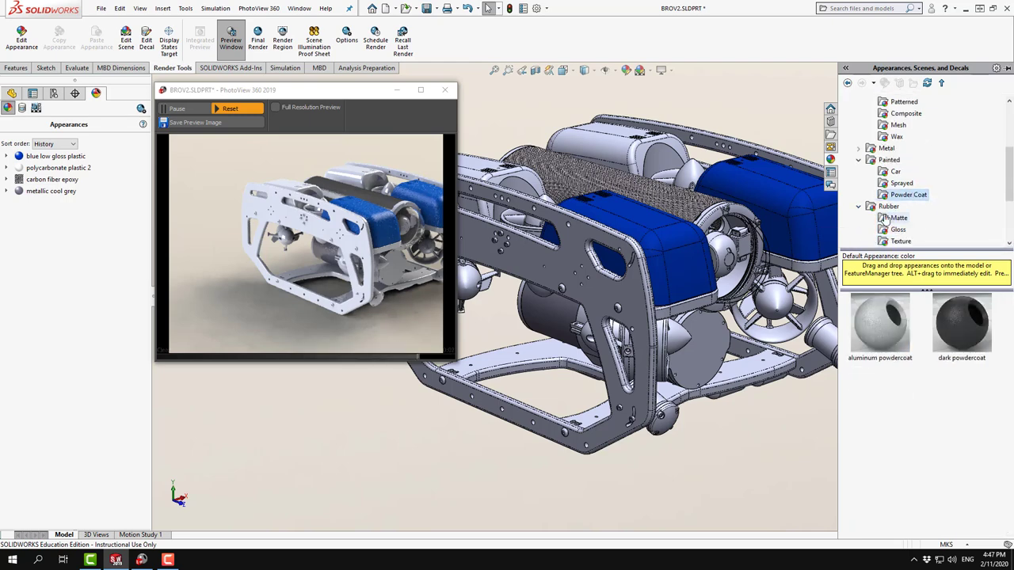
scroll(891, 230, "down", 1)
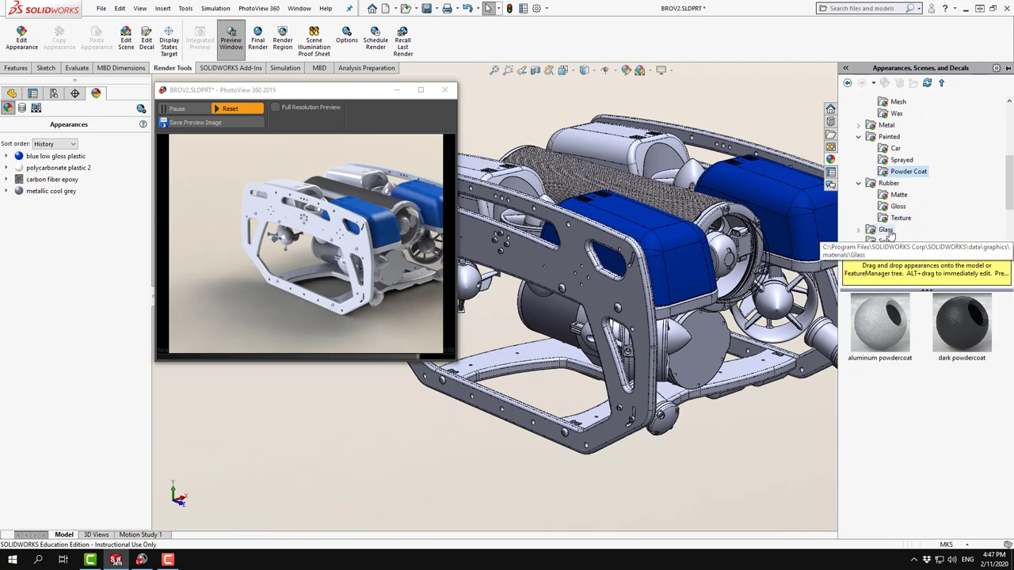
scroll(890, 229, "up", 1)
left_click(860, 149)
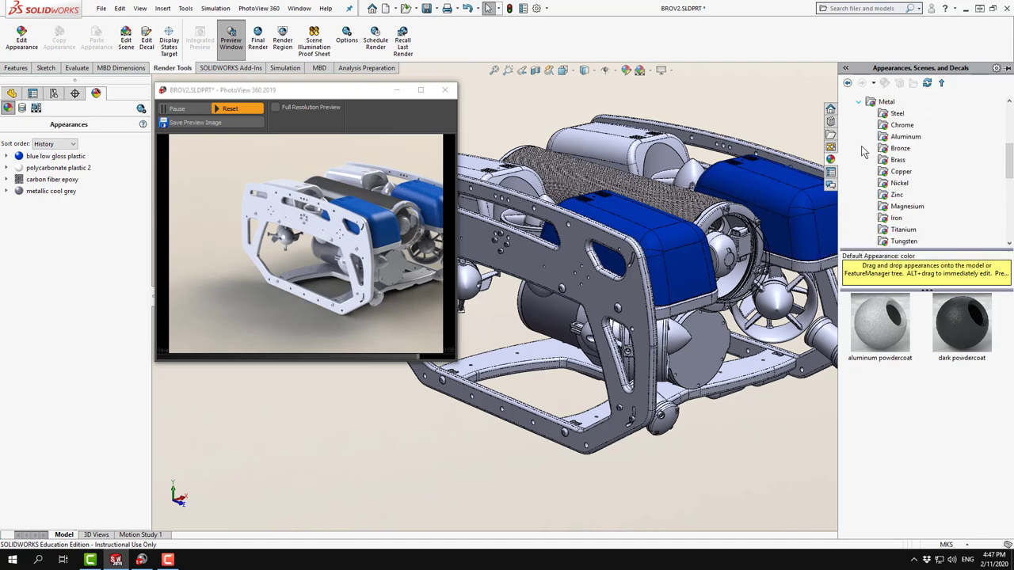
left_click(905, 137)
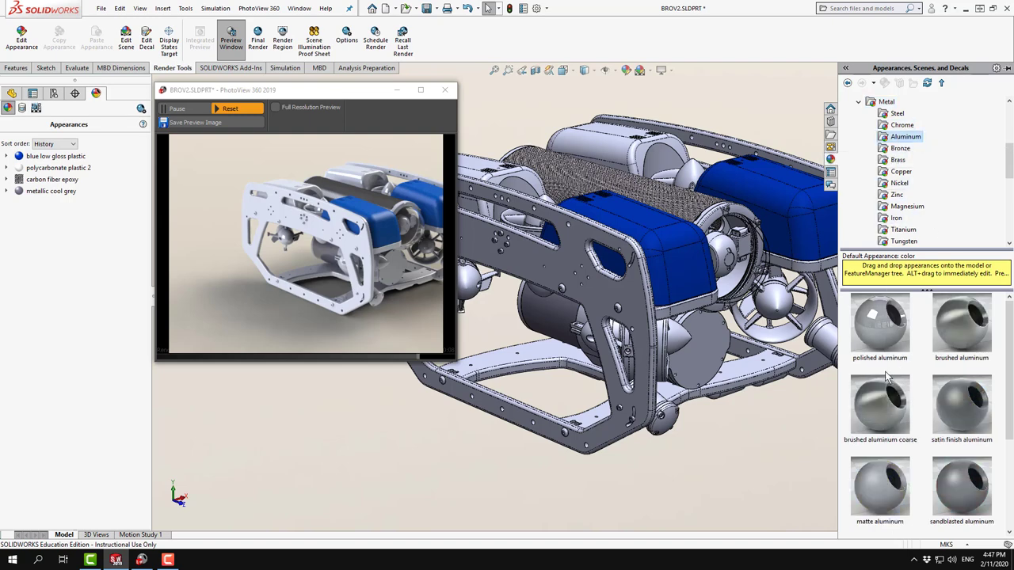
left_click(885, 418)
left_click(967, 348)
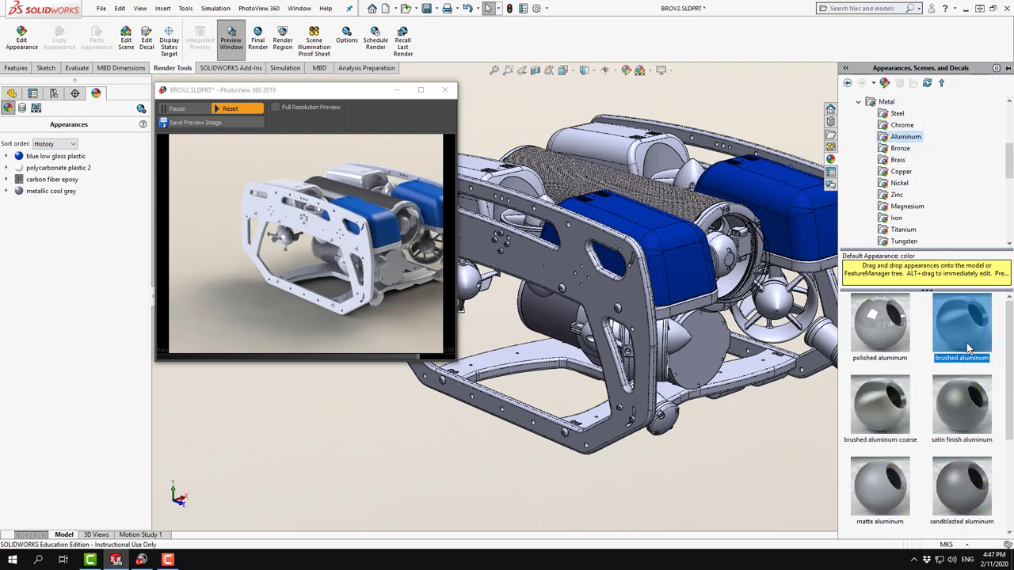
mouse_move(967, 349)
left_mouse_down()
mouse_move(941, 336)
mouse_move(599, 328)
mouse_move(608, 318)
left_mouse_up()
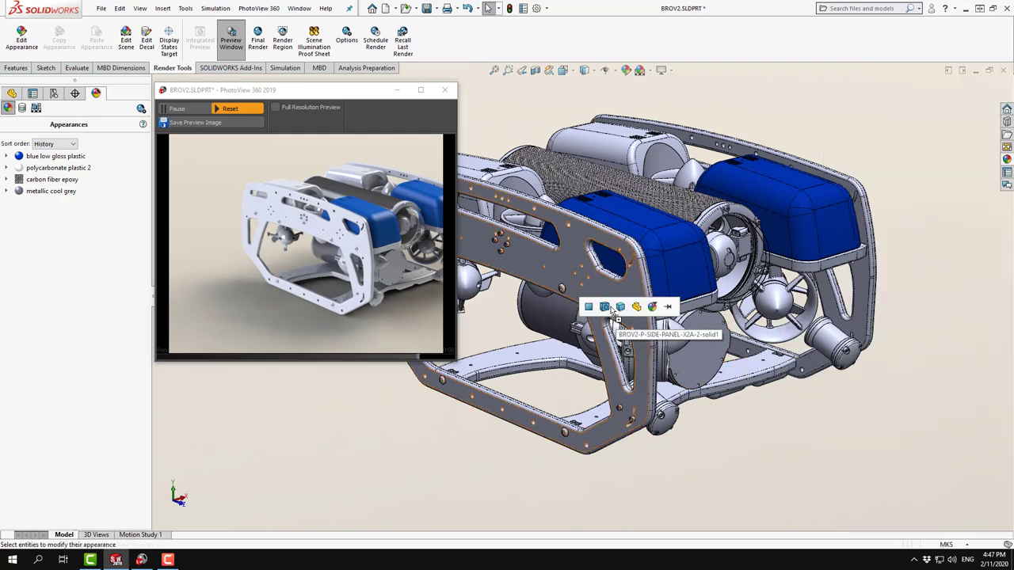
left_click(619, 307)
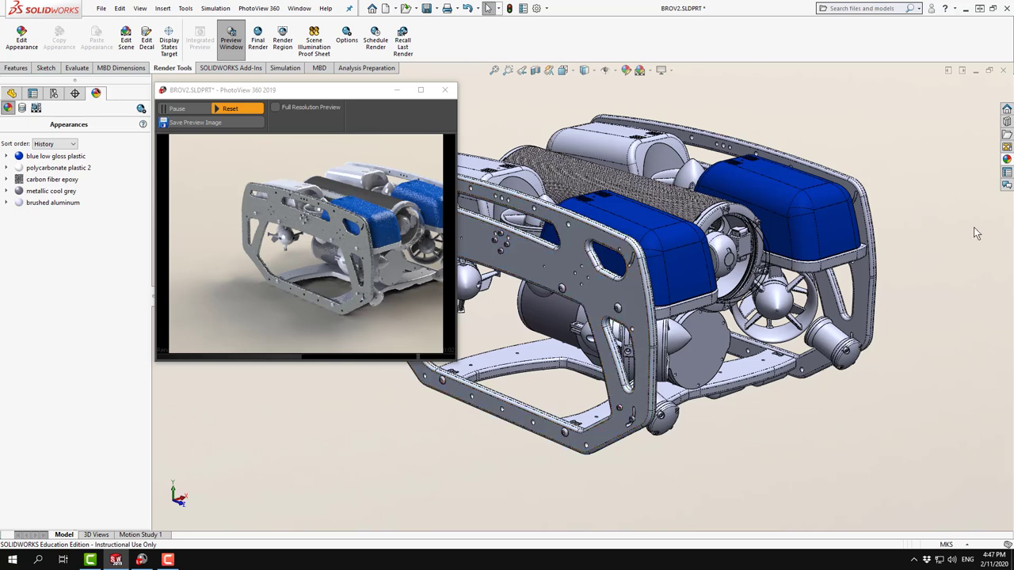
Apply the brushed aluminum appearance to the far side panel's body and move the render preview window clear of the near panel
left_click(1005, 160)
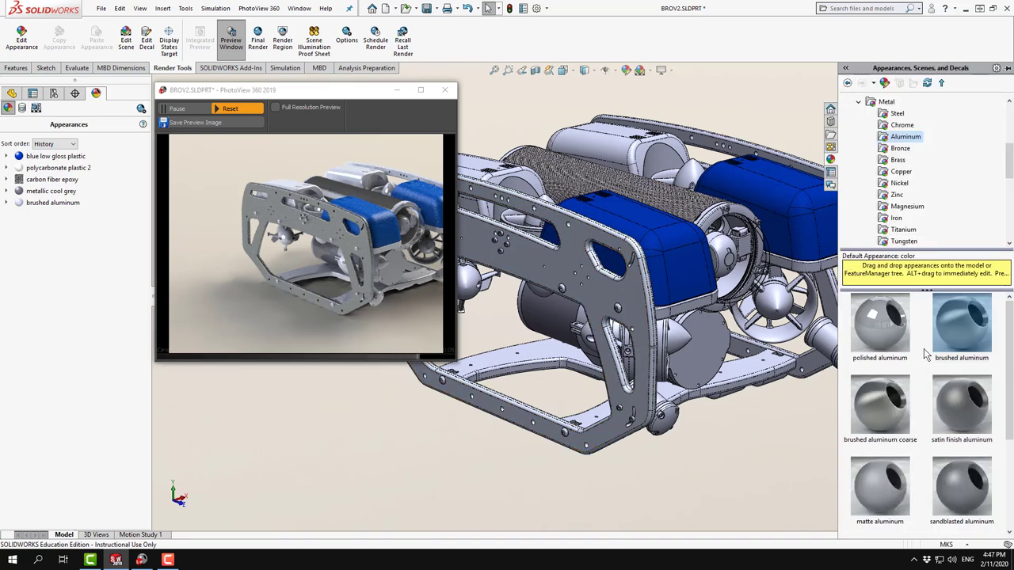
left_click_drag(954, 329, 758, 147)
left_click(786, 147)
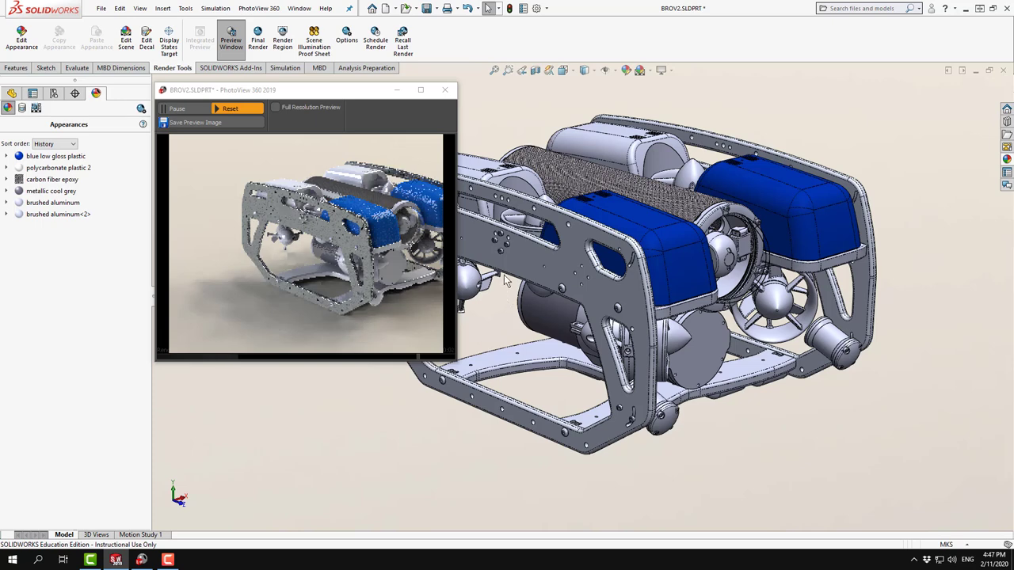
scroll(499, 262, "down", 2)
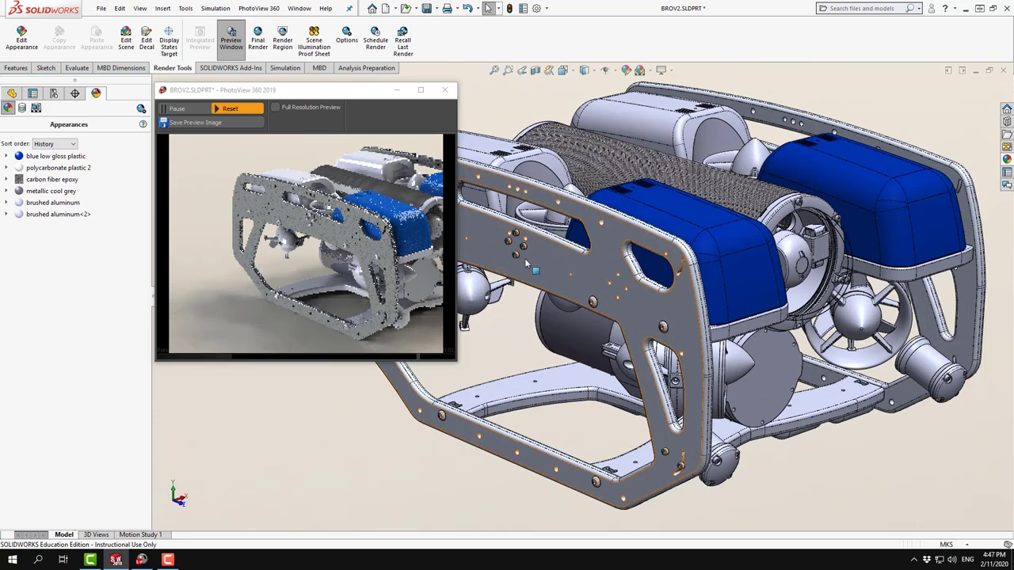
left_click_drag(333, 95, 179, 117)
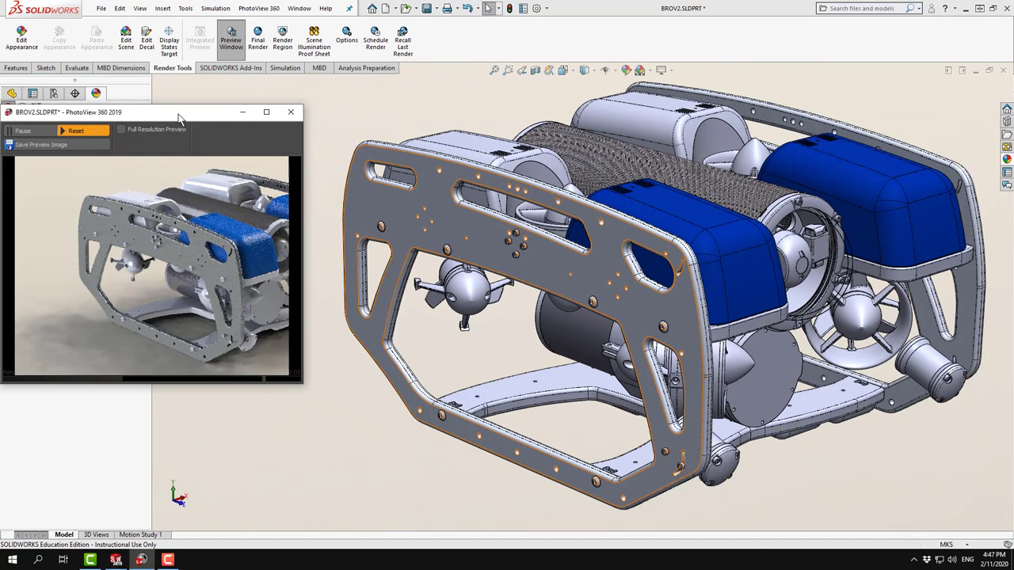
Collapse the Metal, Painted and Rubber categories, look at the LED light appearances, and enlarge the category list area
left_click(1006, 161)
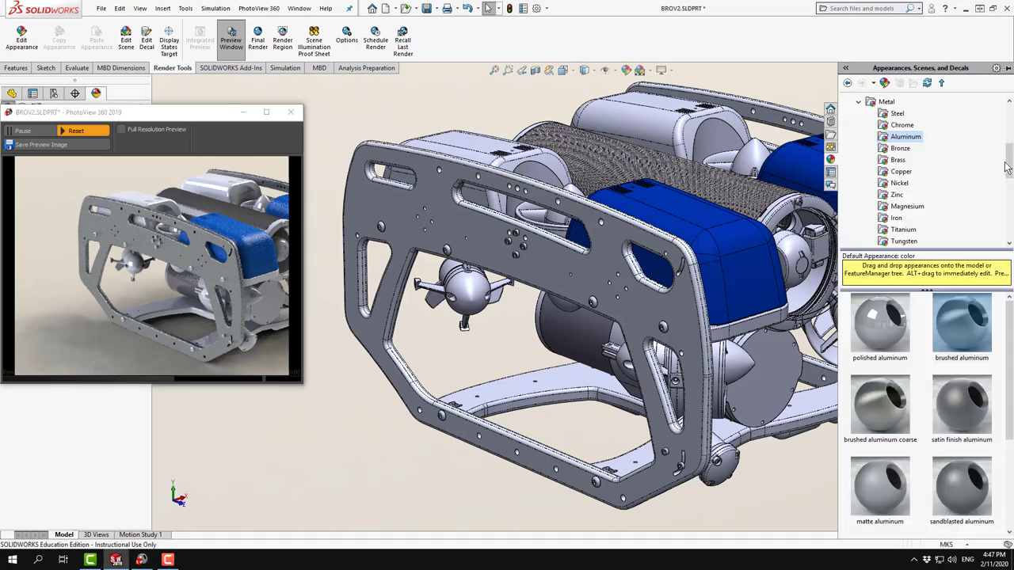
left_click(859, 103)
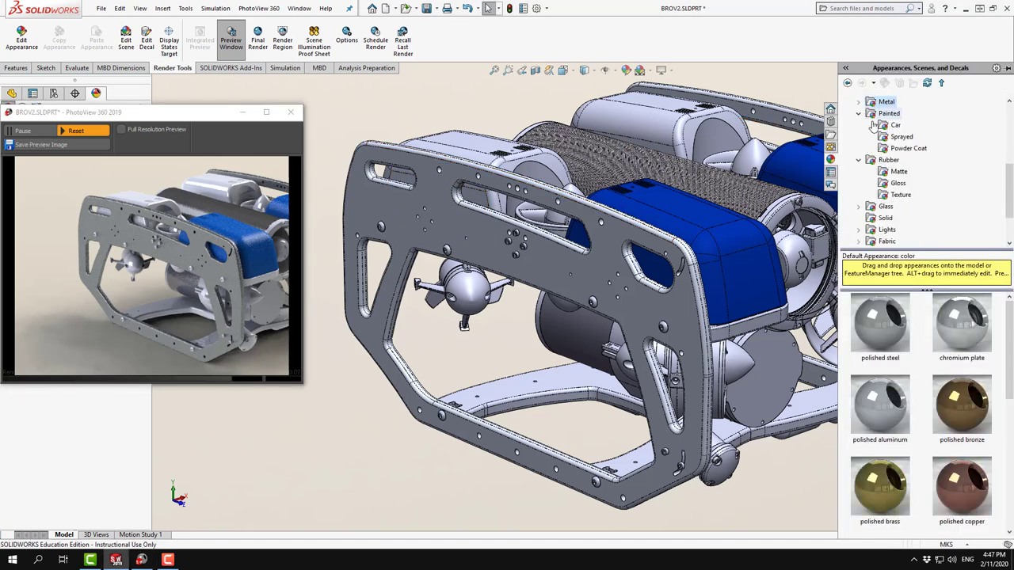
left_click(859, 114)
left_click(859, 126)
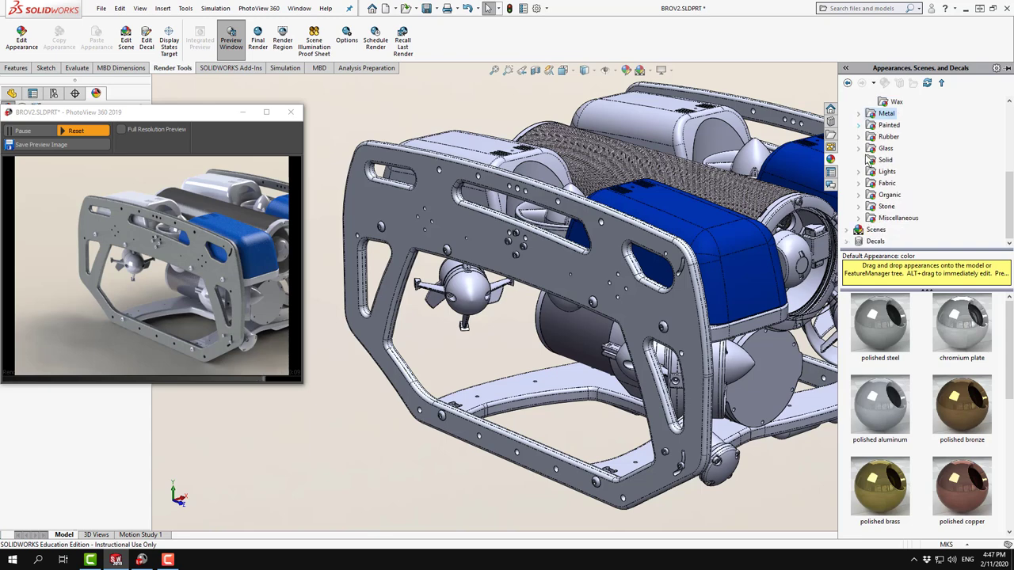
left_click(859, 172)
left_click(895, 183)
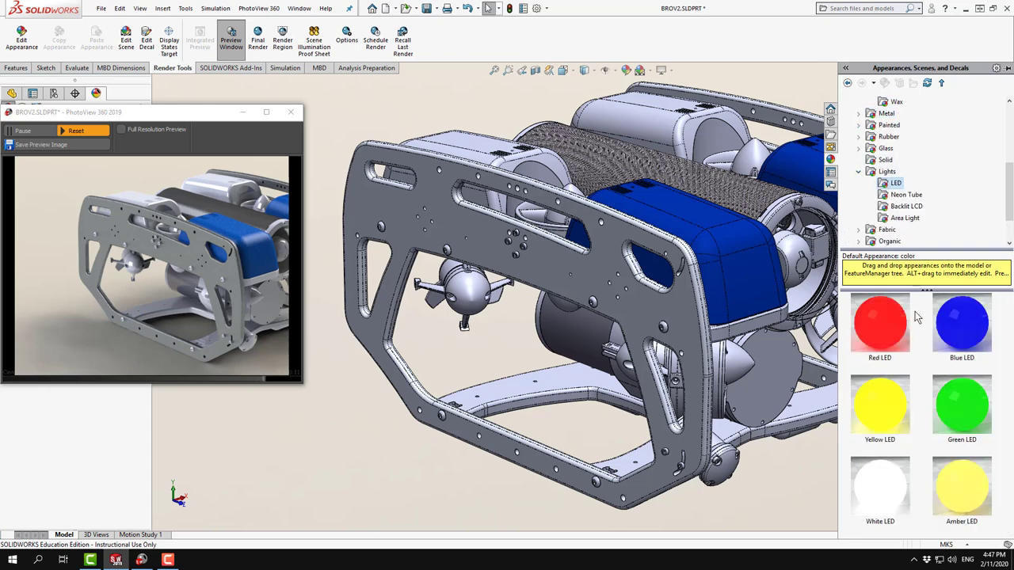
left_click_drag(903, 251, 903, 298)
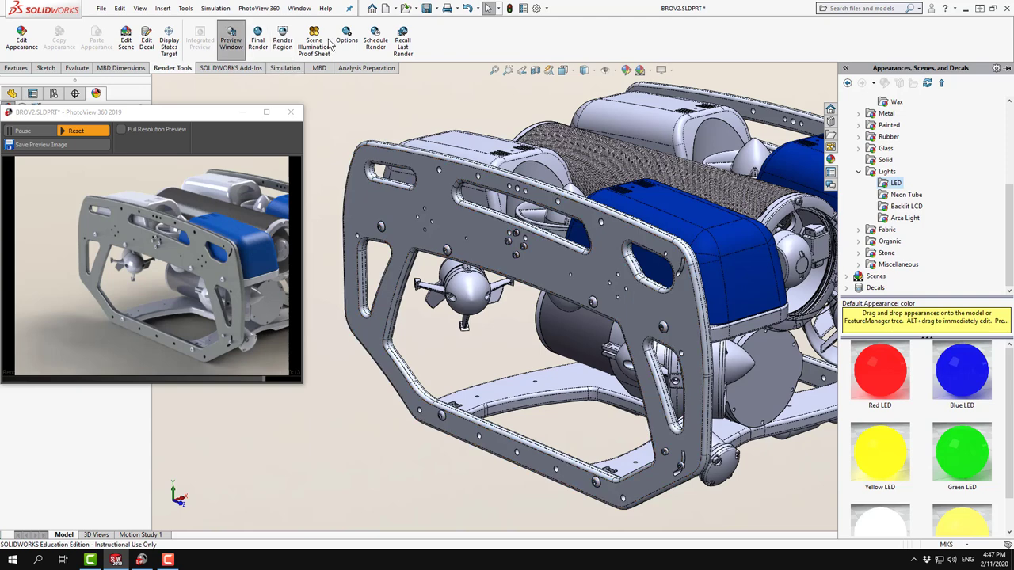
Look through the fabric cloth appearances and the organic wood appearances, including beech and mahogany
left_click(859, 229)
left_click(887, 243)
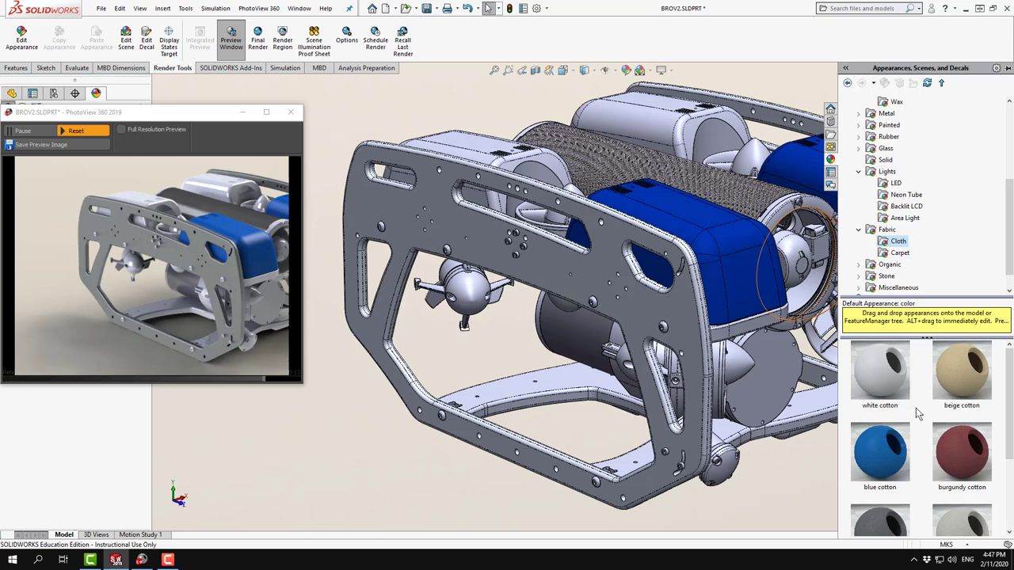
scroll(917, 413, "down", 1)
scroll(917, 413, "up", 1)
left_click(858, 264)
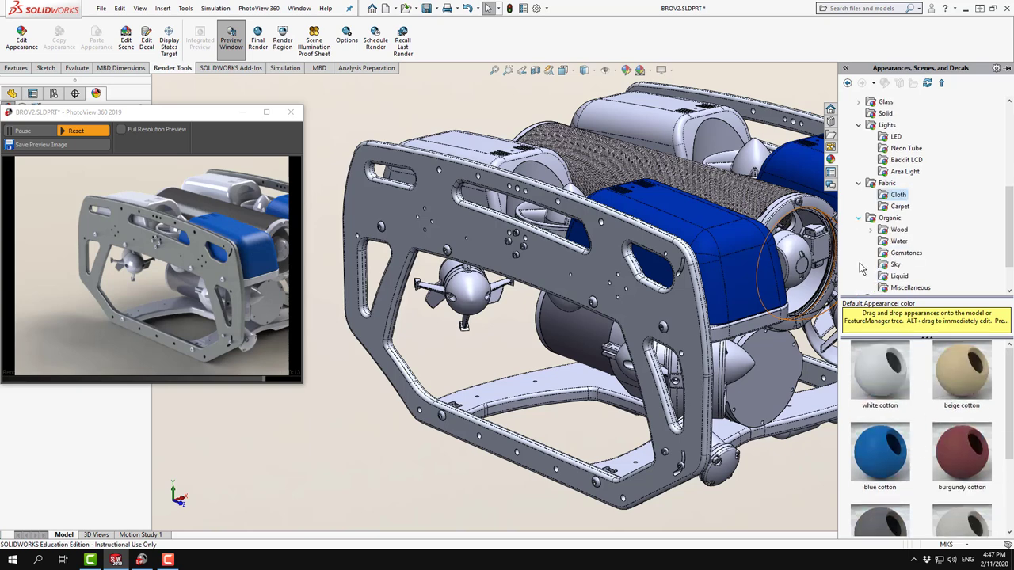
scroll(871, 254, "down", 3)
left_click(877, 185)
left_click(873, 183)
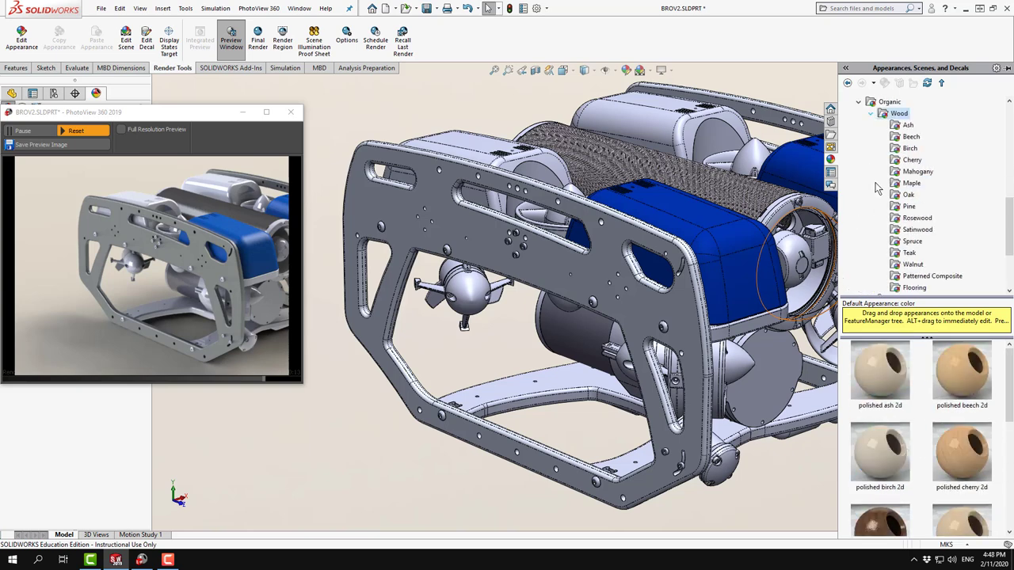
left_click(911, 136)
left_click(915, 171)
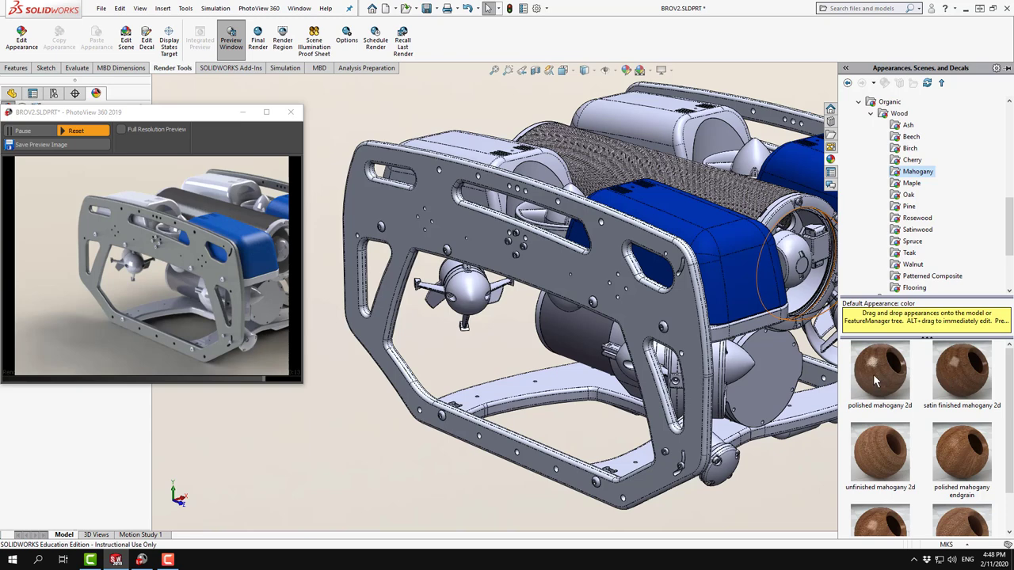
Look through the water, liquid, stoneware and miscellaneous 3D texture appearances
left_click(871, 113)
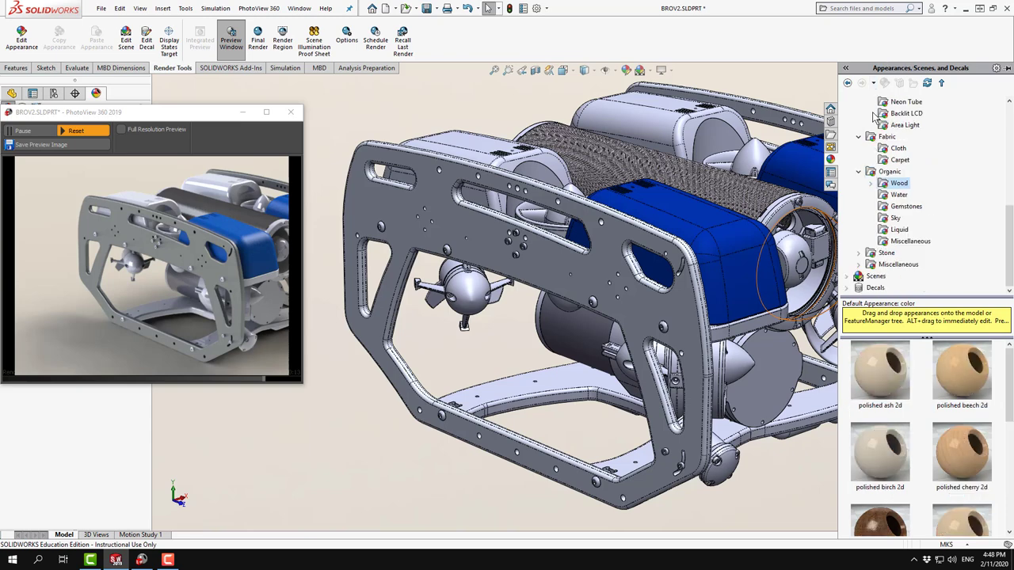
left_click(898, 195)
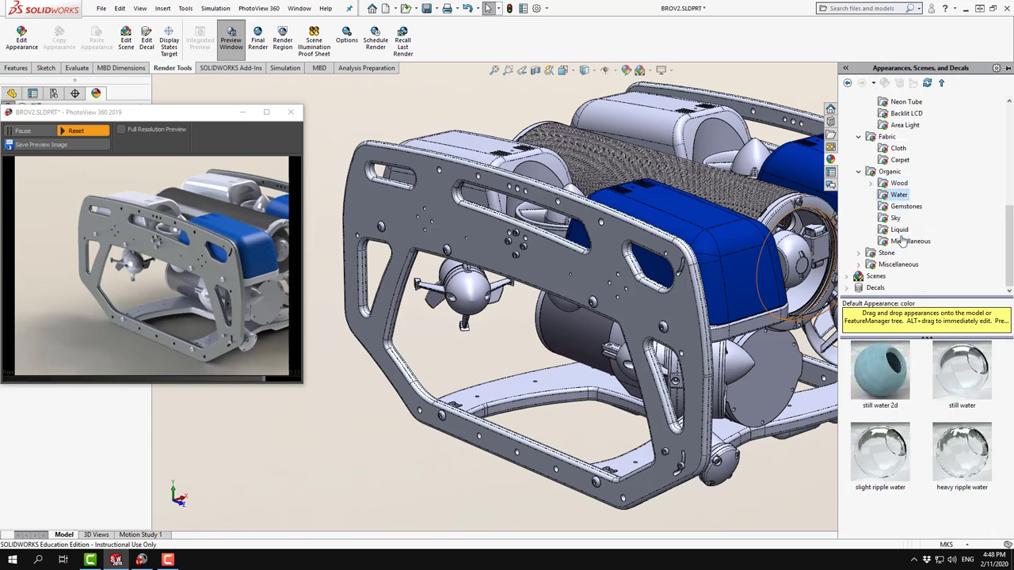
left_click(899, 229)
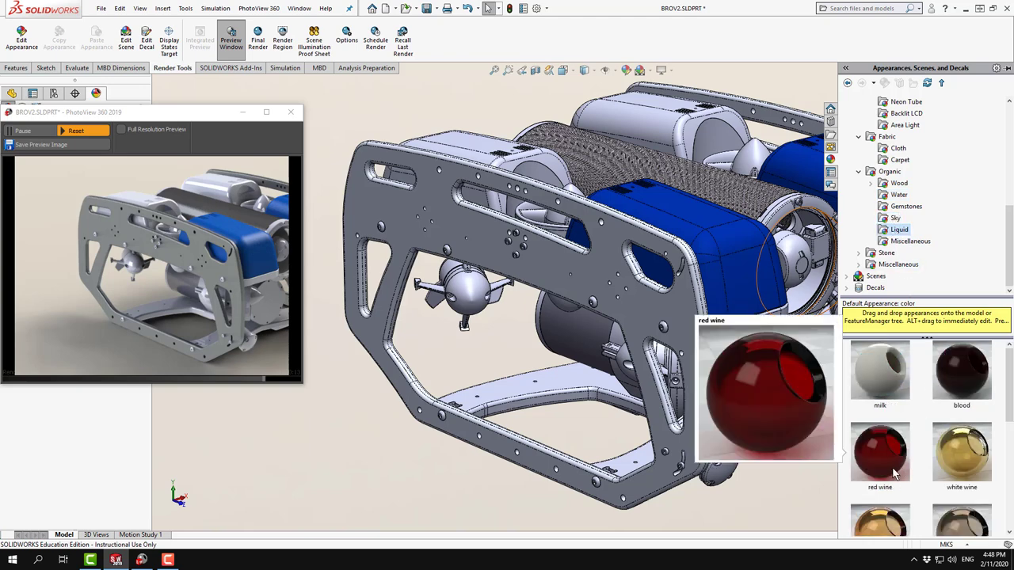
left_click(887, 253)
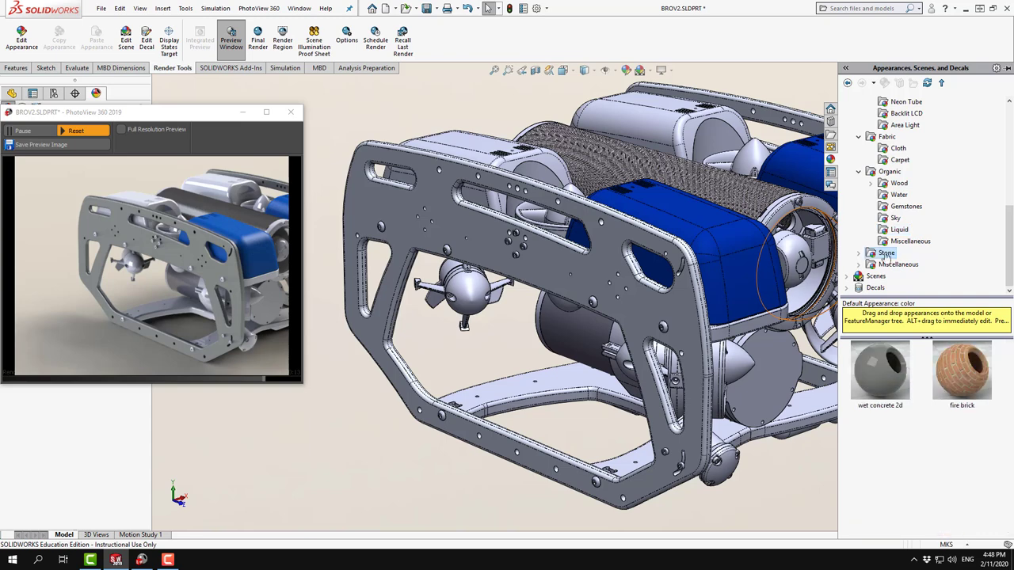
left_click(858, 254)
scroll(863, 262, "down", 1)
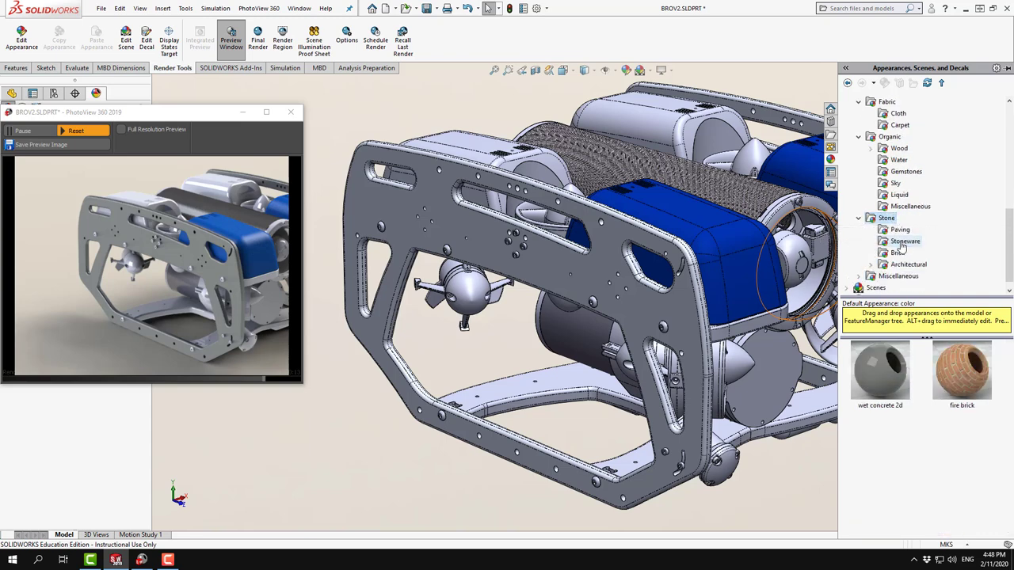
left_click(904, 240)
left_click(859, 275)
scroll(871, 273, "down", 1)
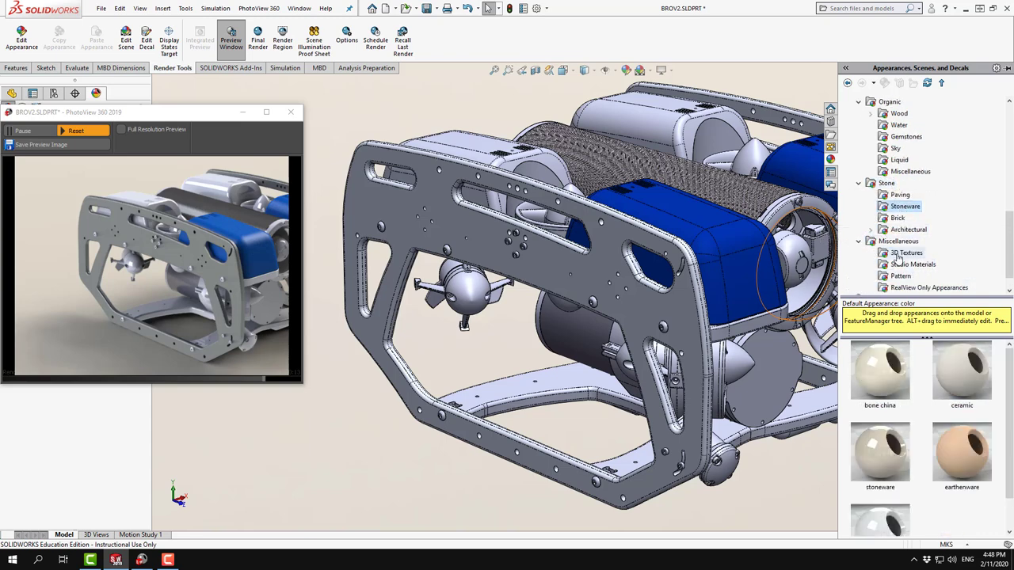
left_click(903, 253)
scroll(897, 269, "down", 1)
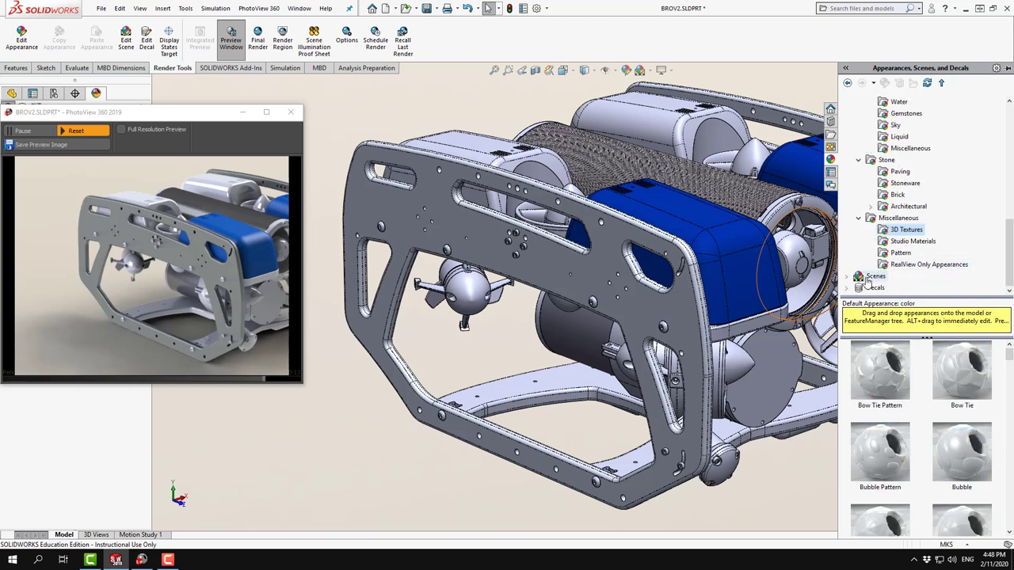
Place the decals logo from the logos decal collection on the near side panel's outer face and refresh the render preview
left_click(847, 289)
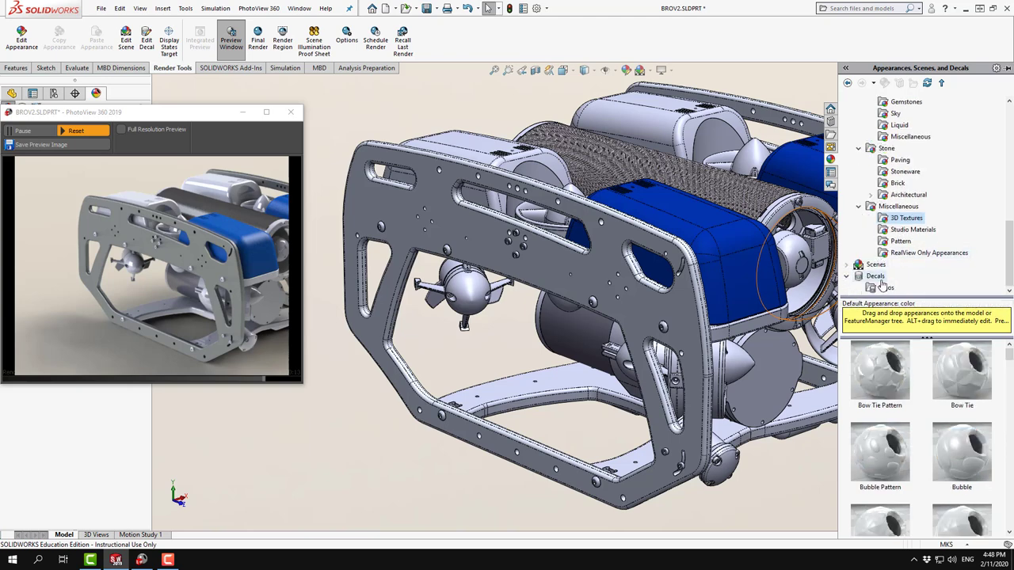
left_click(885, 288)
left_click(886, 378)
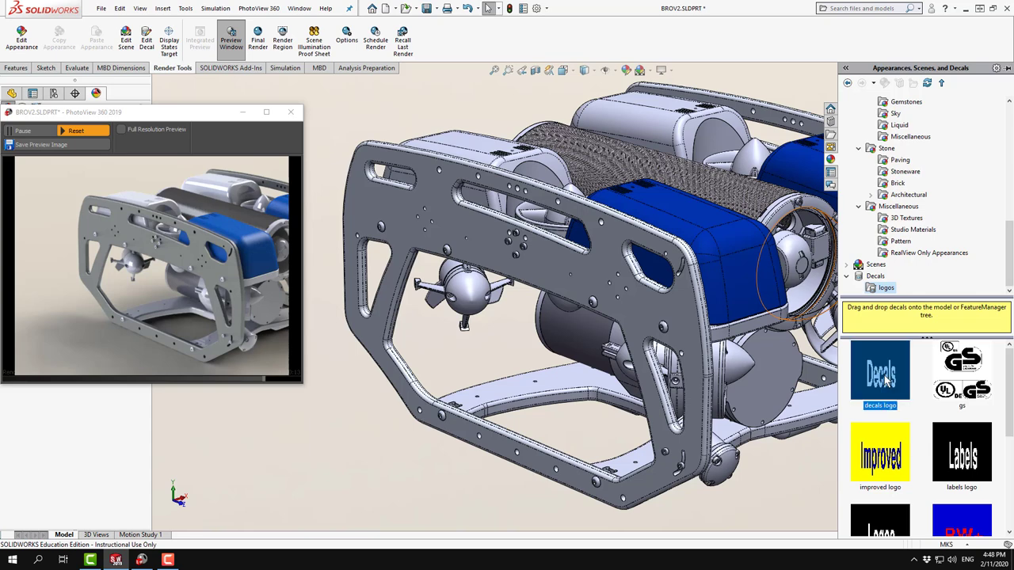
left_click_drag(896, 384, 378, 213)
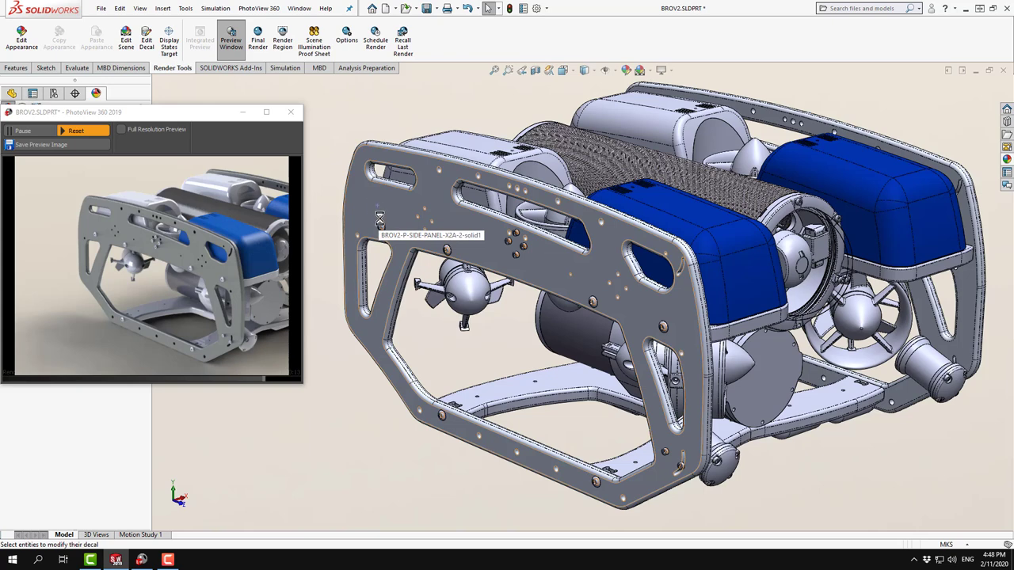
left_click_drag(380, 219, 380, 218)
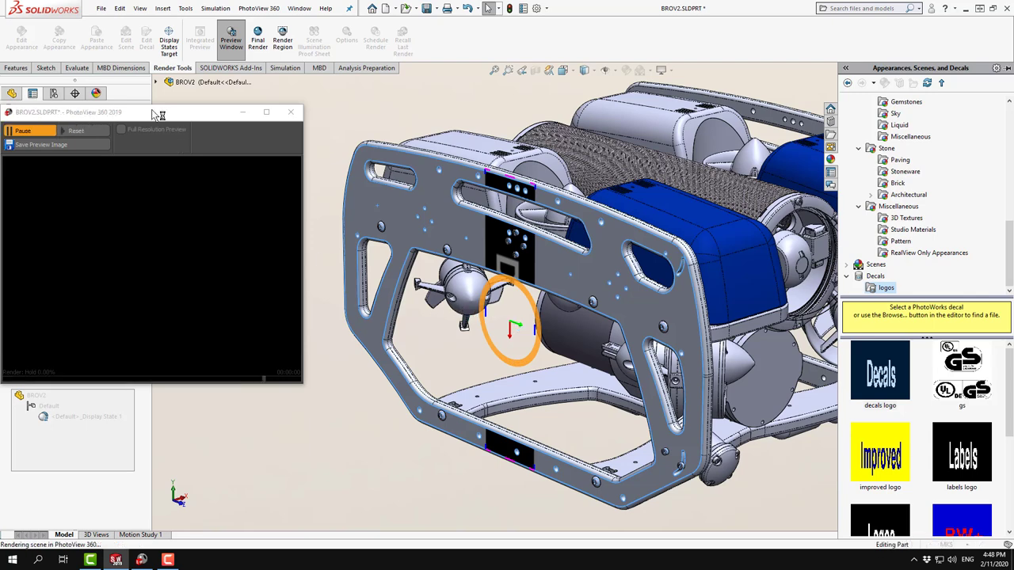
left_click_drag(156, 116, 205, 114)
left_click(85, 133)
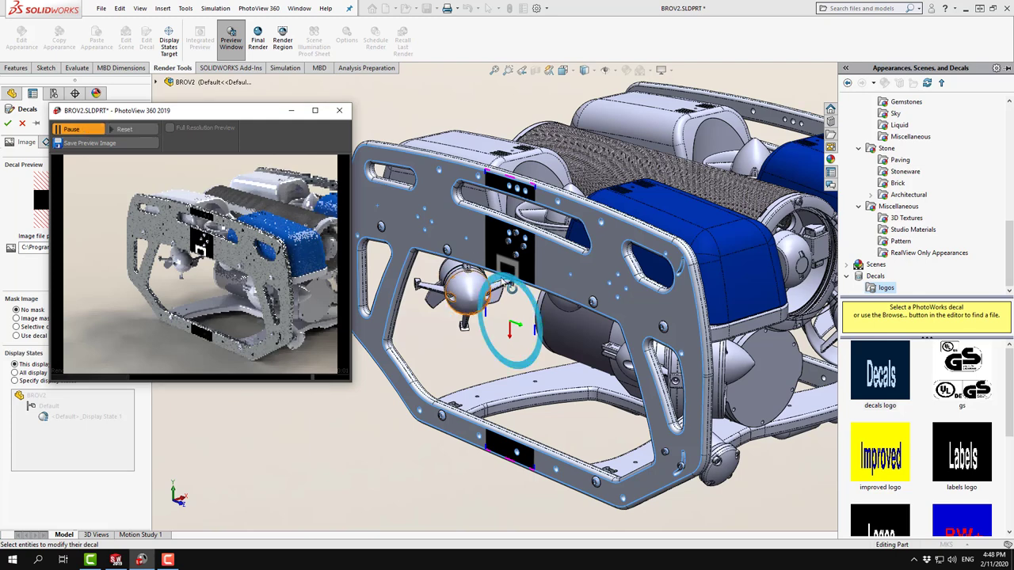
Shrink the decal, center it on the near side panel's upper bar below the long slot, and accept it
left_click_drag(502, 282, 484, 331)
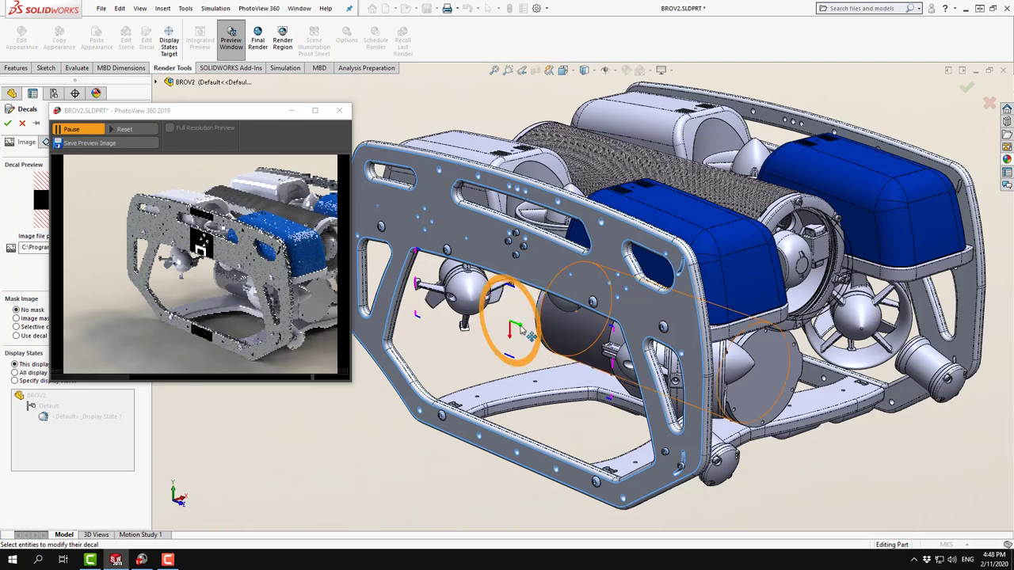
scroll(546, 365, "down", 2)
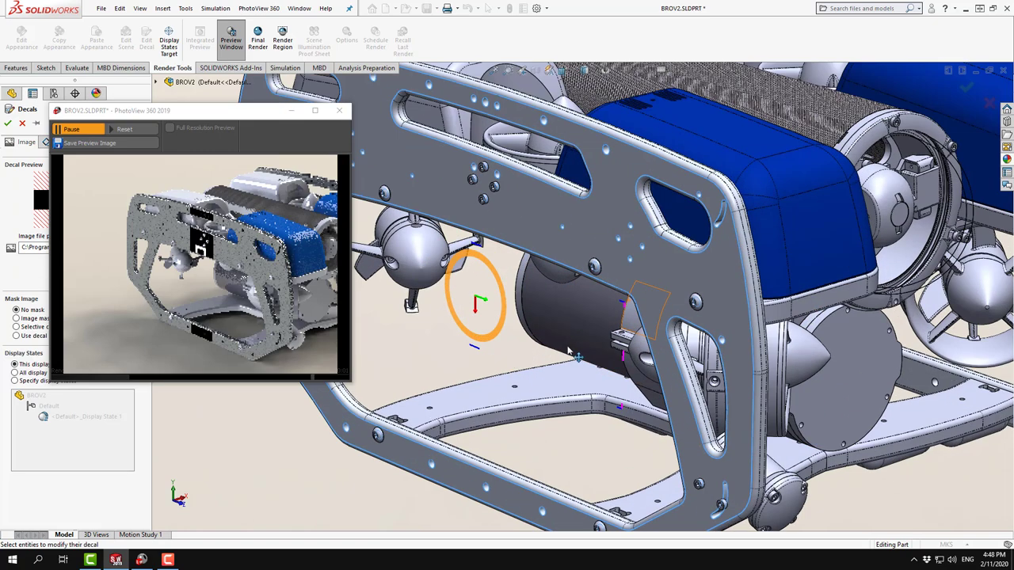
scroll(542, 333, "up", 5)
scroll(539, 317, "down", 2)
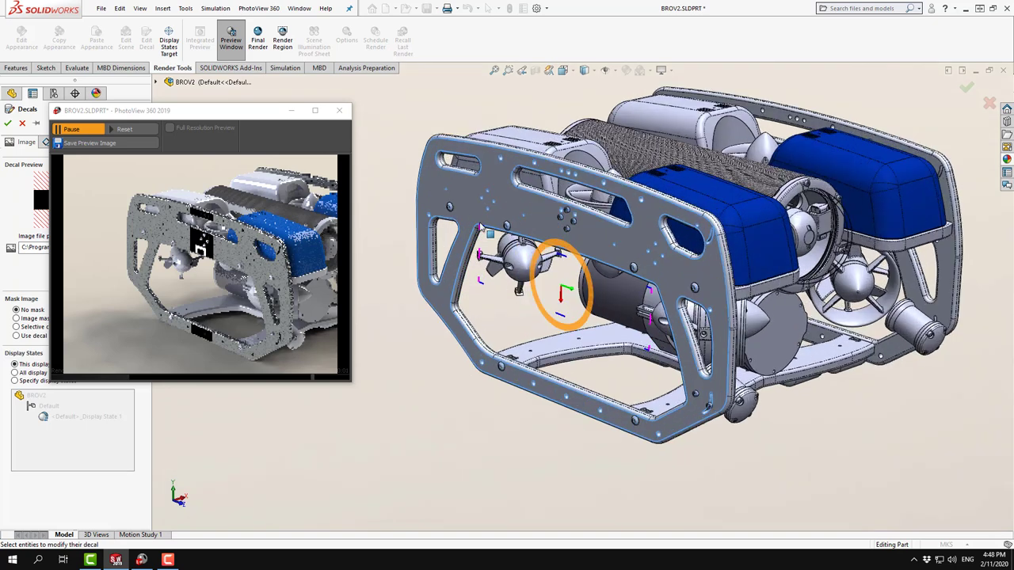
left_click_drag(478, 225, 516, 253)
left_click_drag(569, 302, 570, 237)
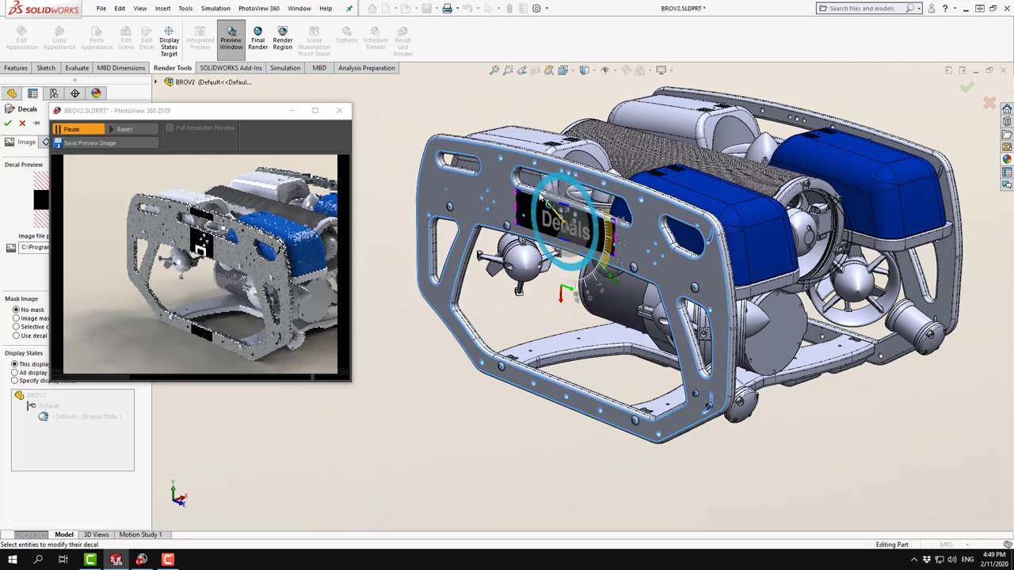
left_click(564, 224)
left_click_drag(518, 223, 561, 233)
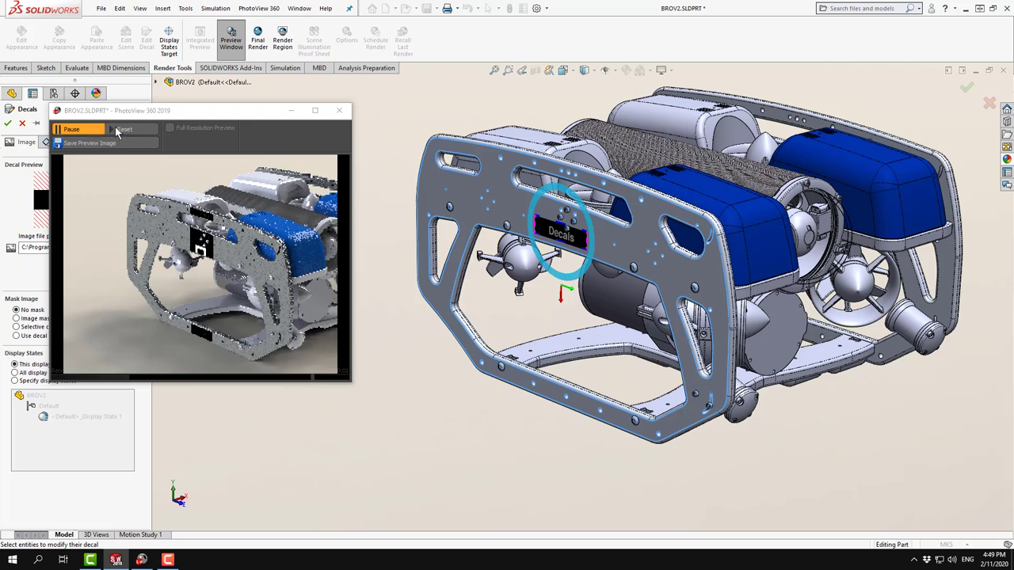
left_click(144, 117)
left_click_drag(144, 118, 272, 132)
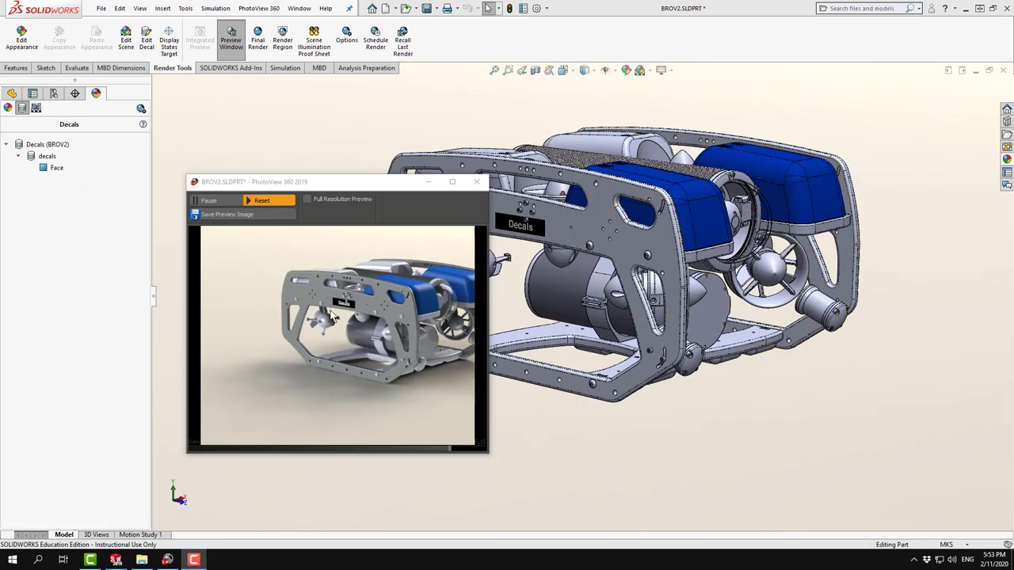
Place the red DS SolidWorks logo decal from the decal library on the near side panel's outer face
left_click(1006, 160)
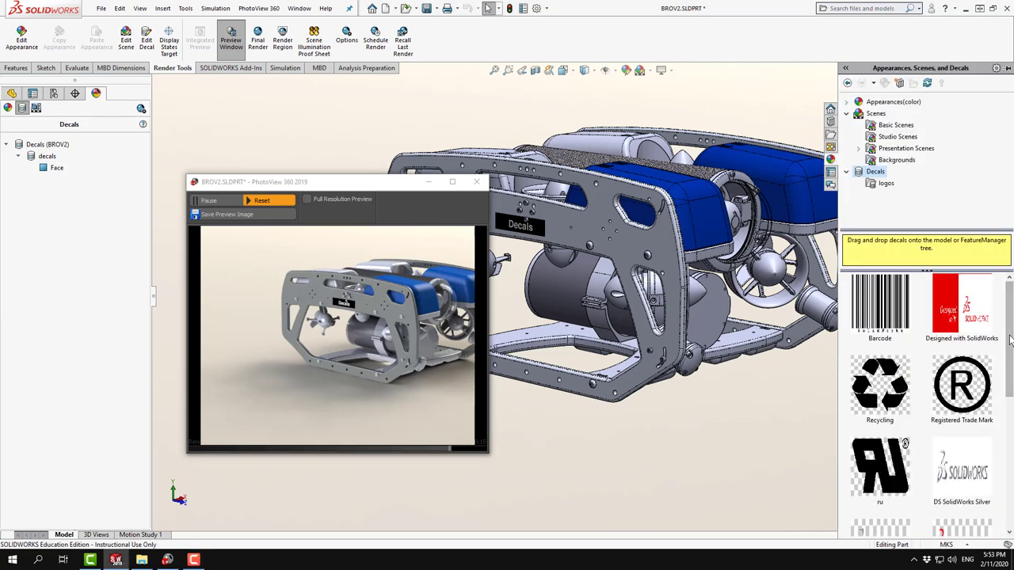
mouse_move(1008, 341)
left_mouse_down()
mouse_move(1000, 452)
mouse_move(1006, 353)
left_mouse_up()
left_click(966, 386)
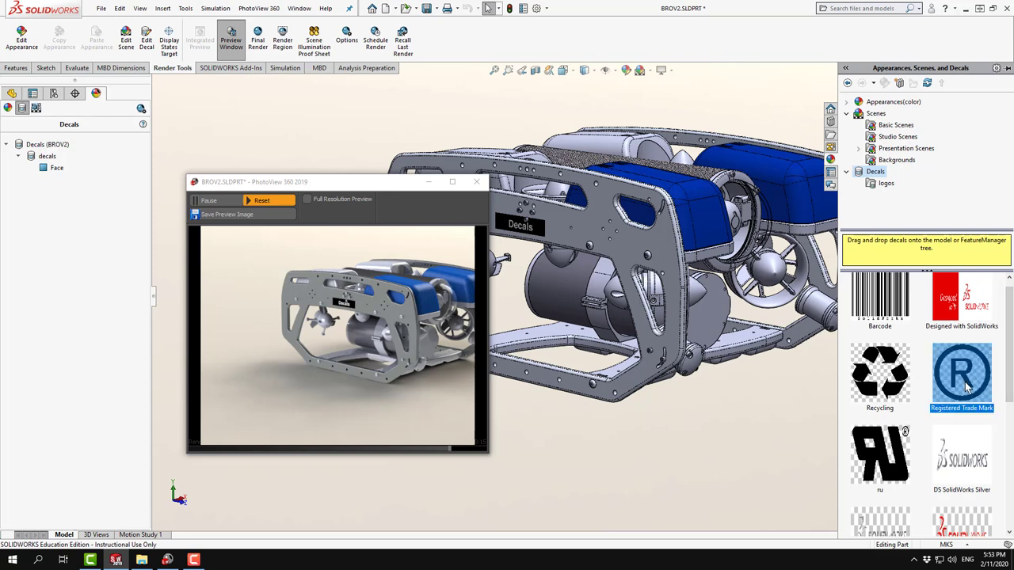
mouse_move(966, 386)
left_click_drag(1005, 365, 519, 277)
left_click(958, 400)
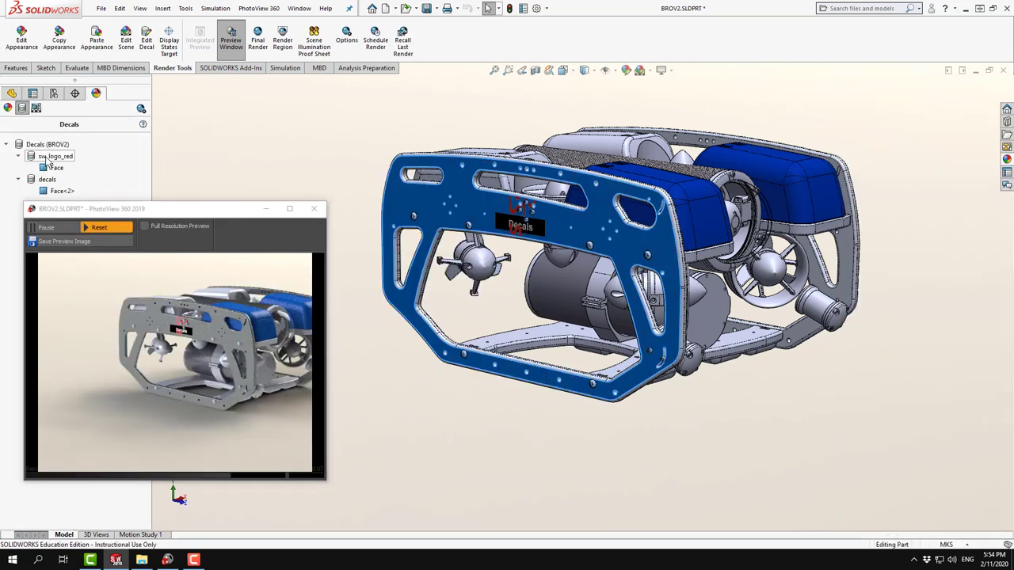
Rotate the red logo to read horizontally, shrink it, move it below the panel's small slot beside the black decal, and refresh the render preview
double_click(521, 283)
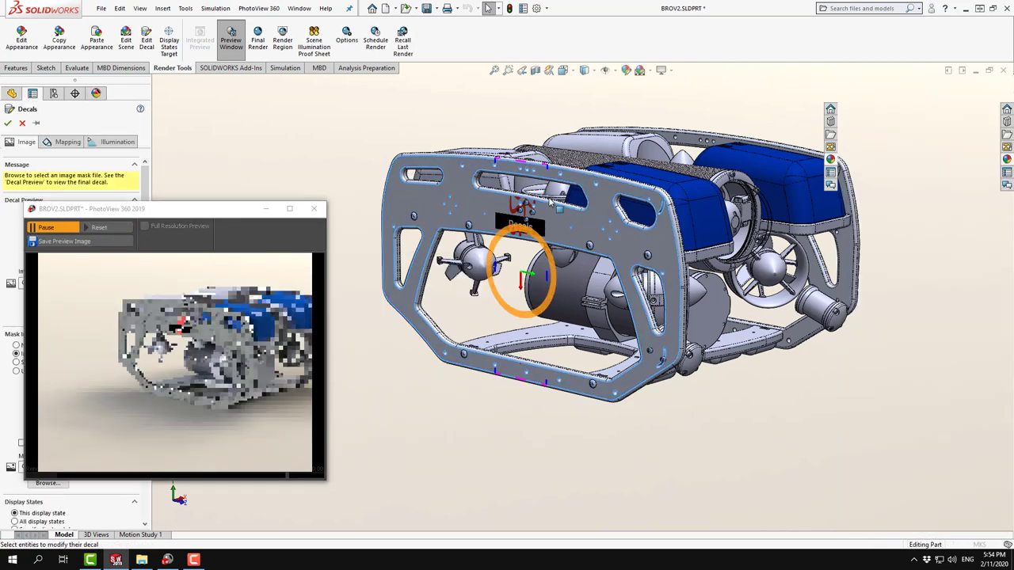
left_click_drag(499, 249, 505, 294)
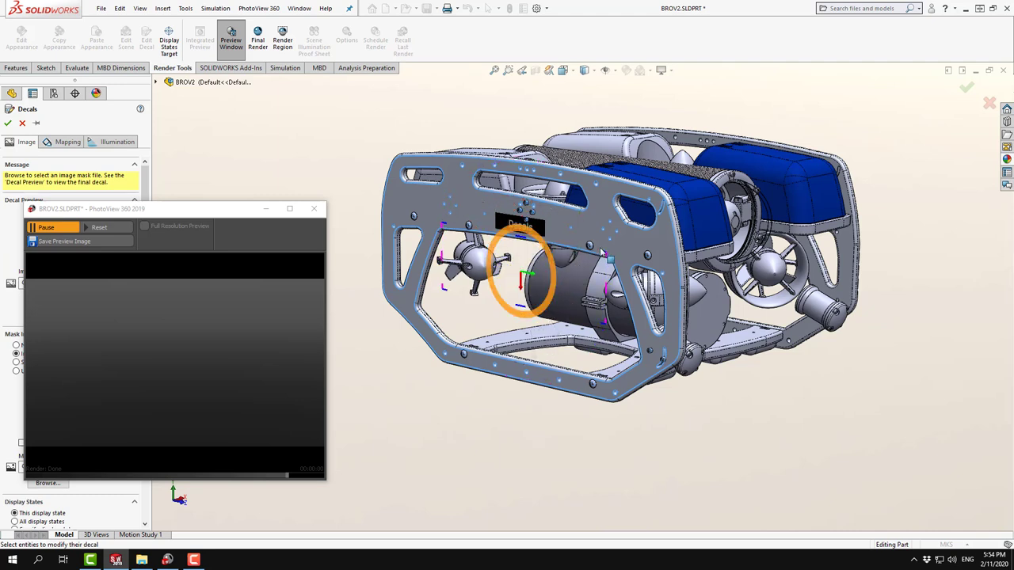
left_click_drag(604, 255, 481, 188)
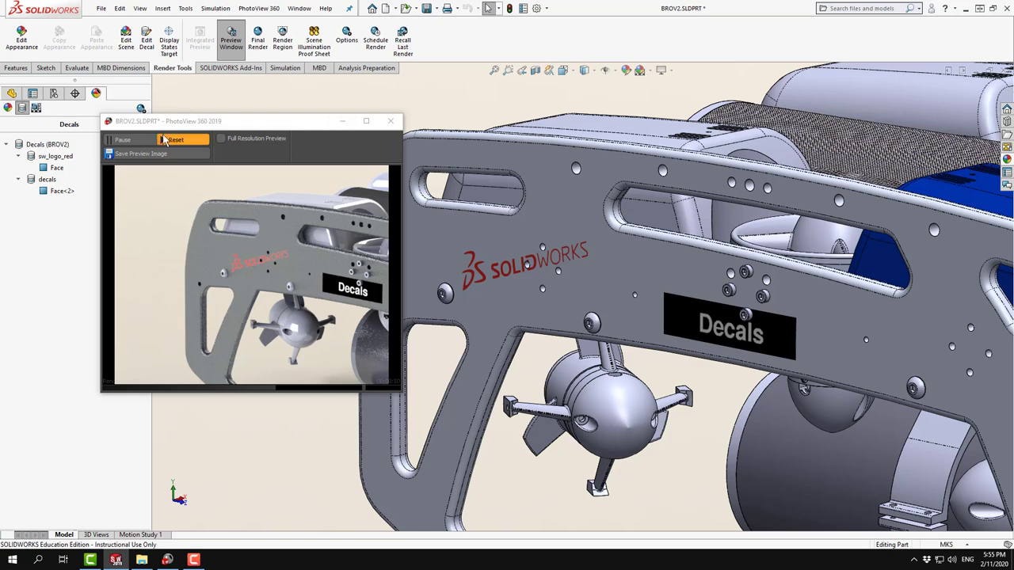
left_click(138, 141)
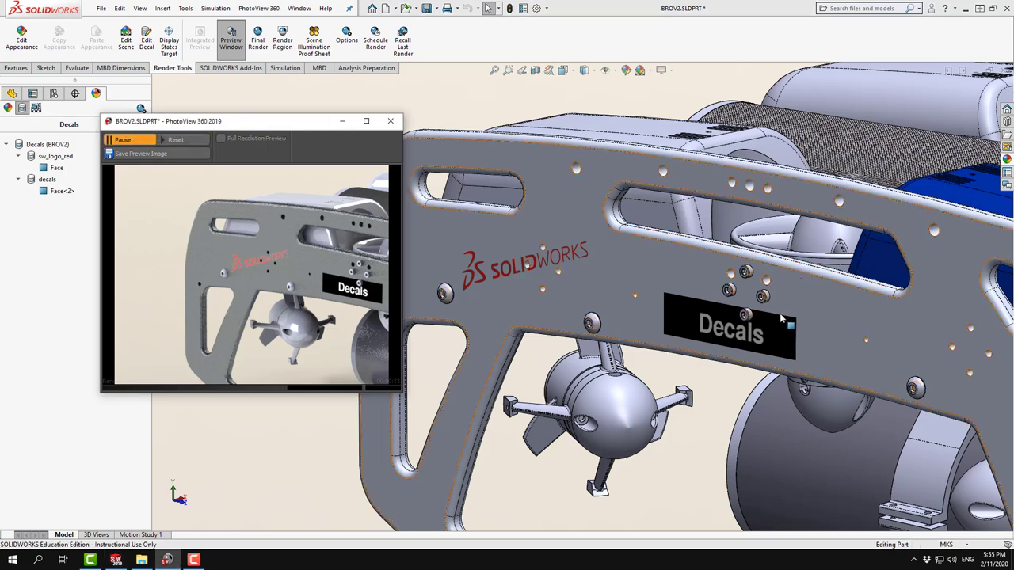
Open Motion Study 1 and create a 10-second animation rotating the model once clockwise about the Y-axis with the Animation Wizard
left_click(30, 97)
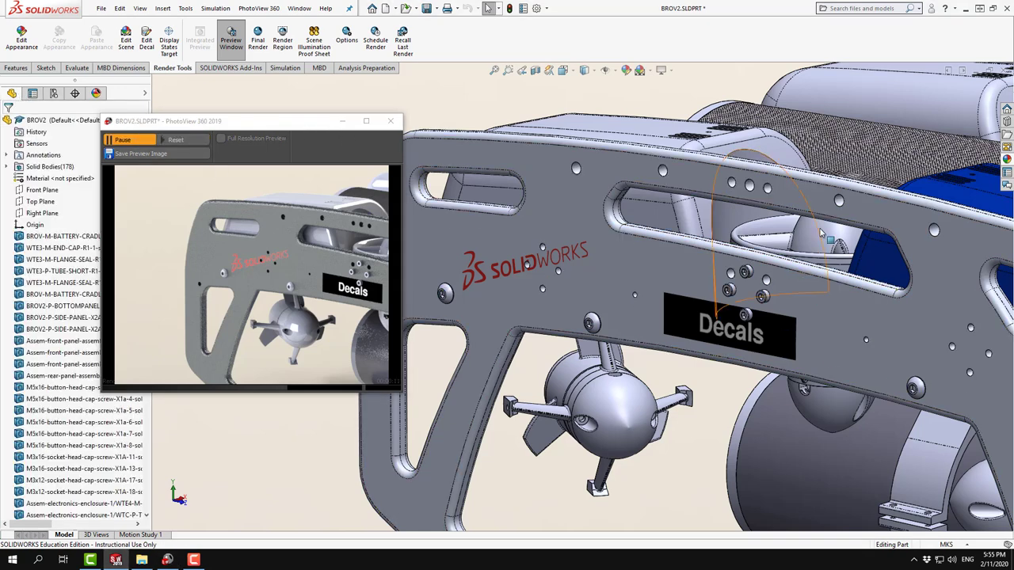
key("ctrl+7")
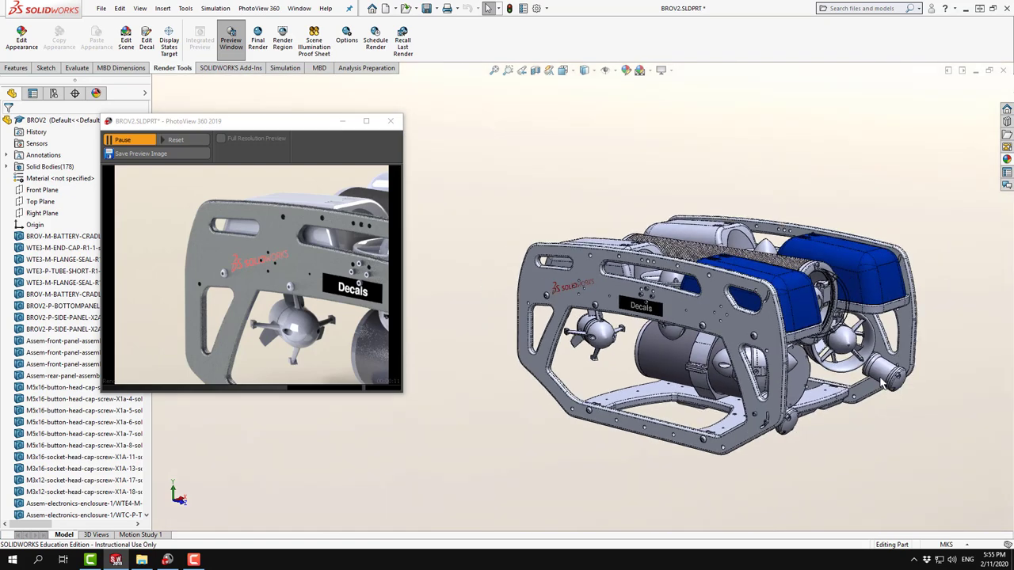
left_click(144, 535)
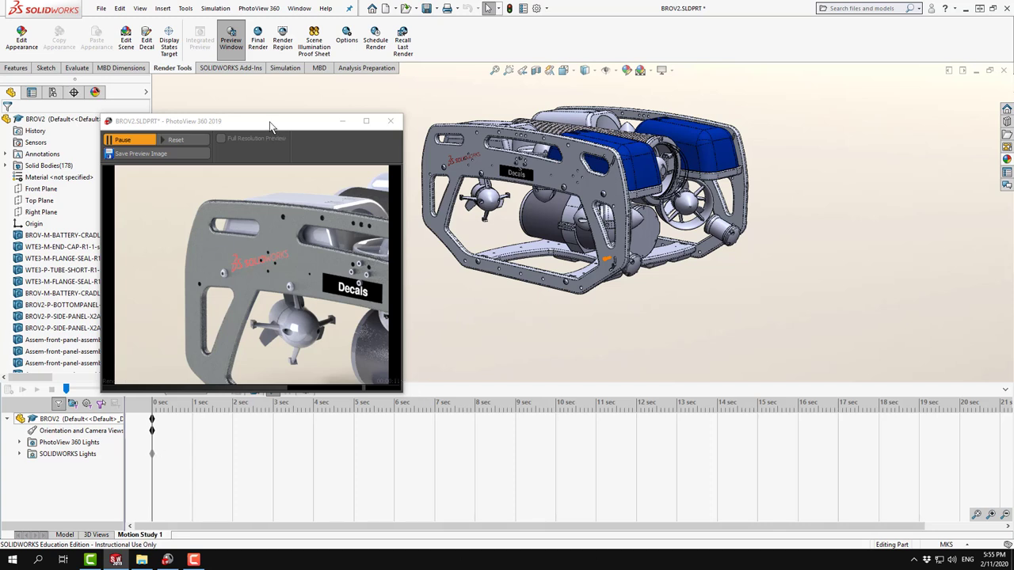
left_click_drag(269, 125, 249, 73)
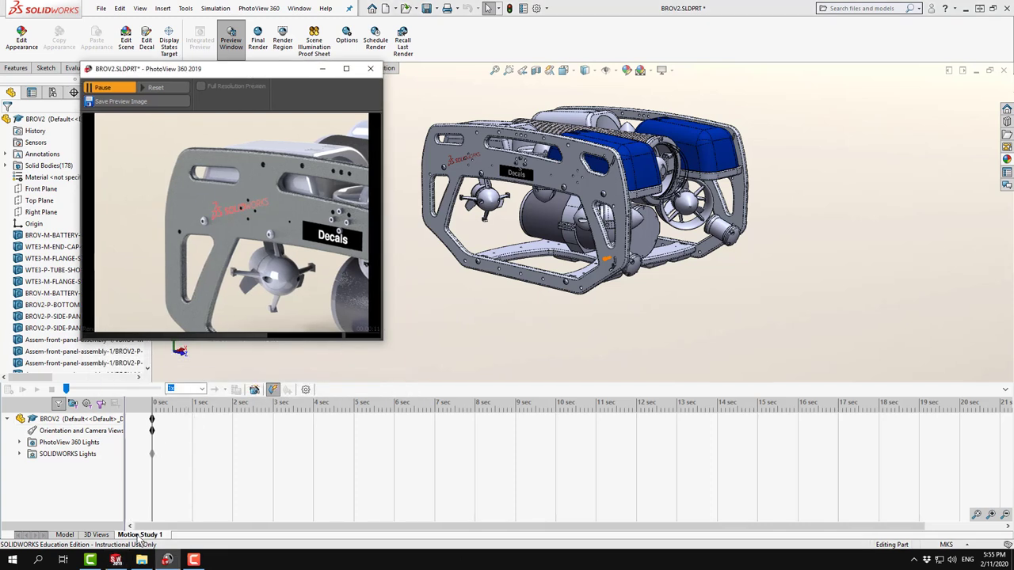
left_click(255, 391)
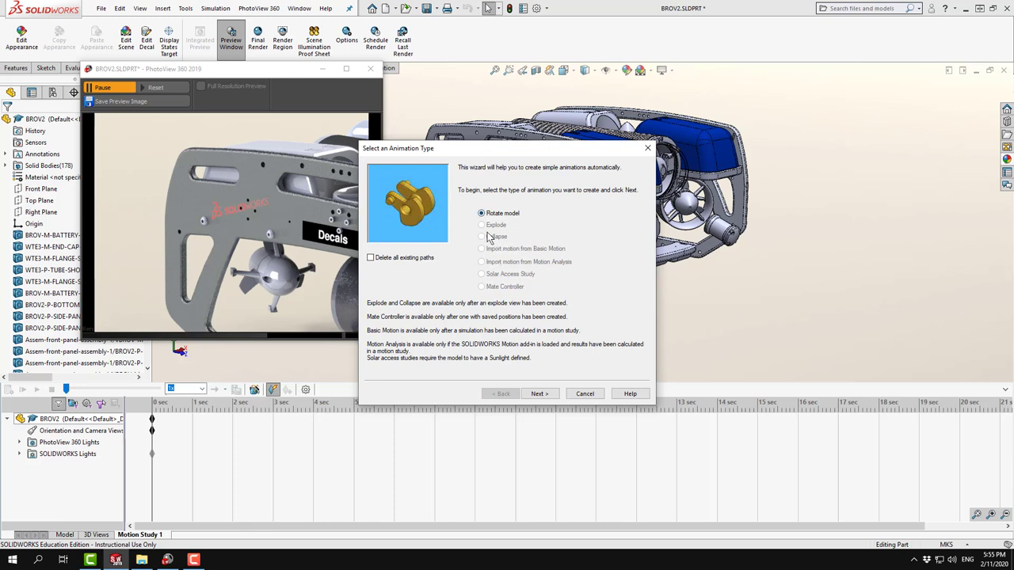
left_click(542, 395)
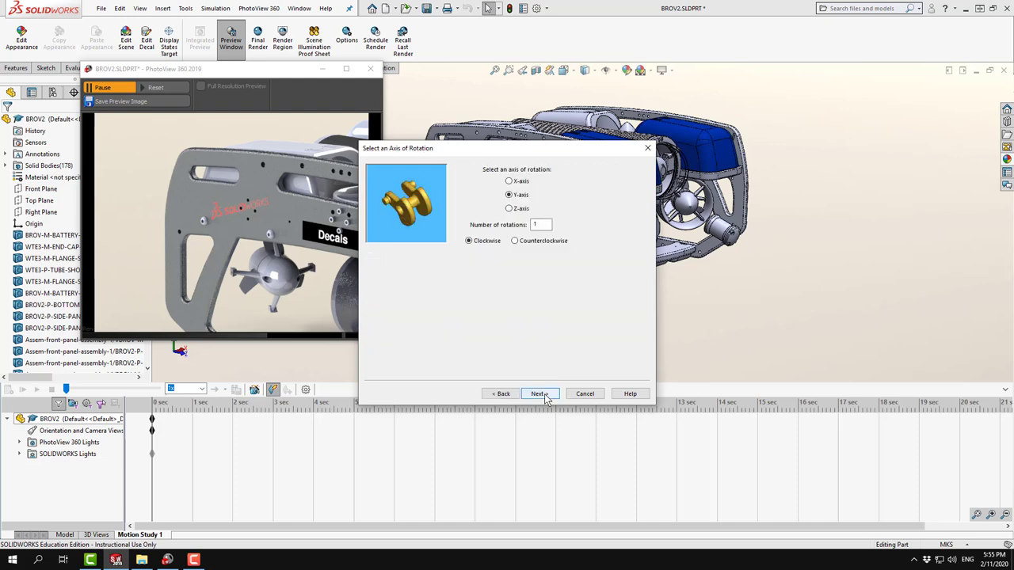
left_click(540, 393)
left_click(541, 394)
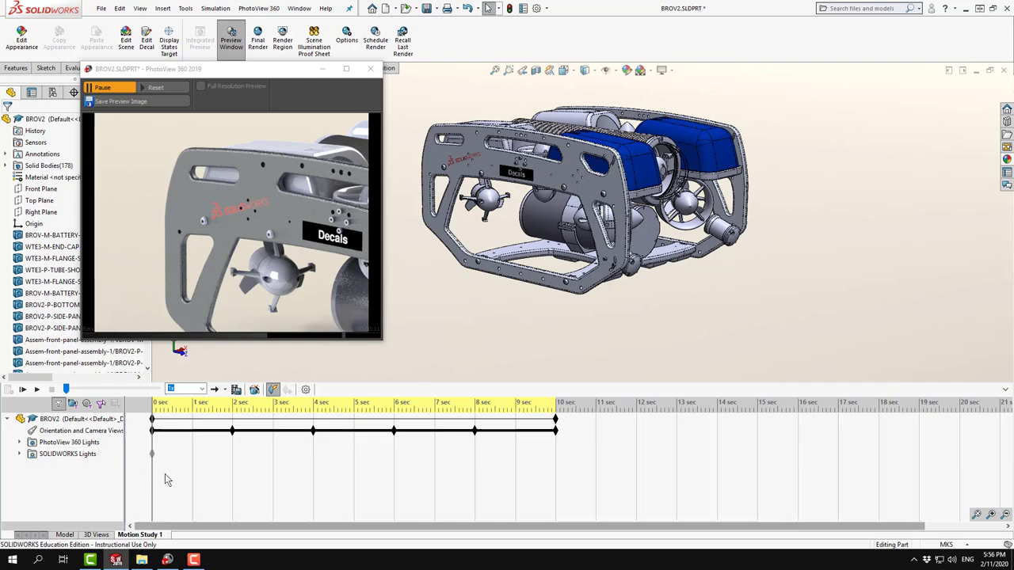
Play the rotation animation, stop it partway, and close the render preview window
left_click(35, 390)
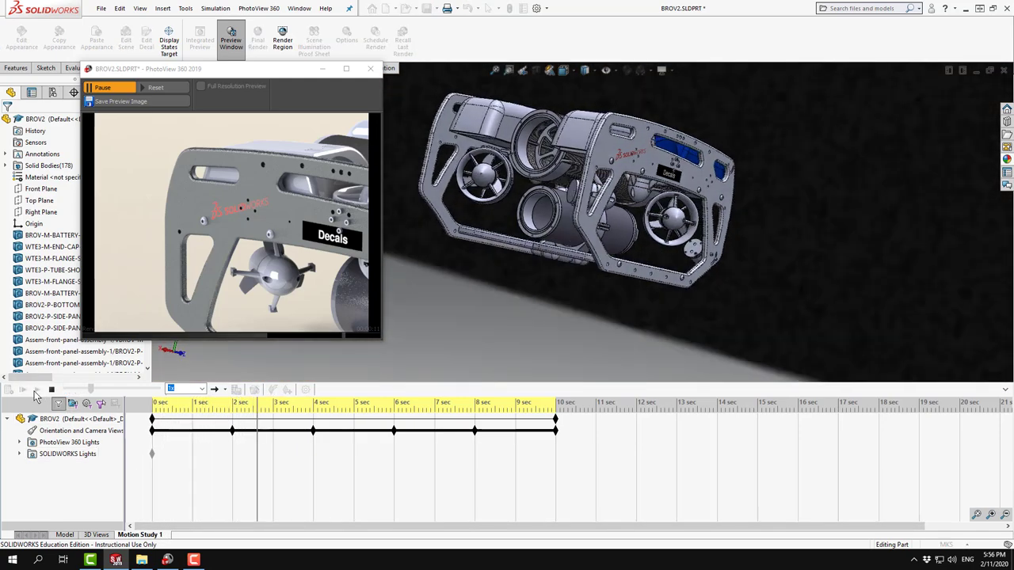
left_click(51, 390)
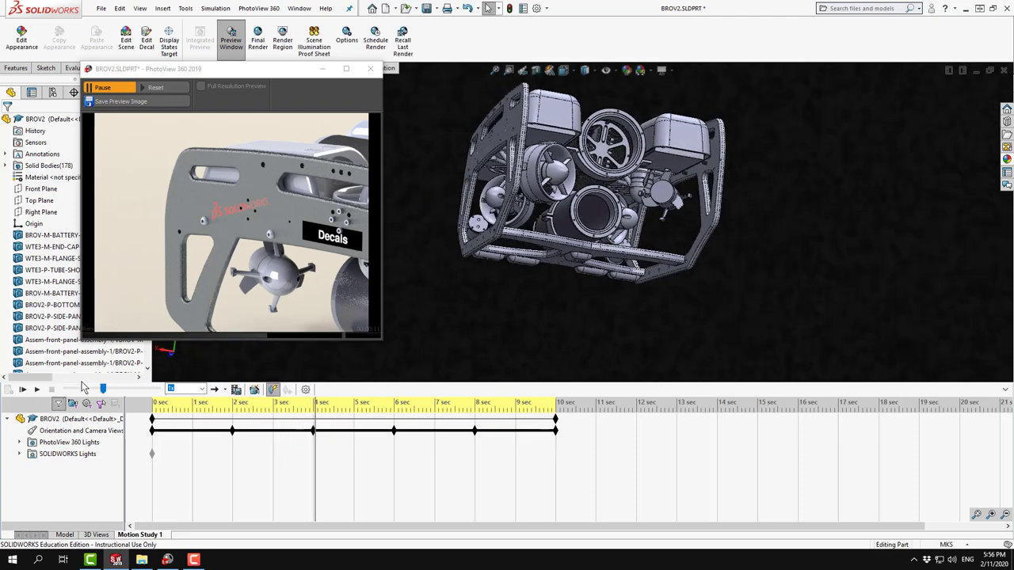
left_click_drag(381, 338, 322, 277)
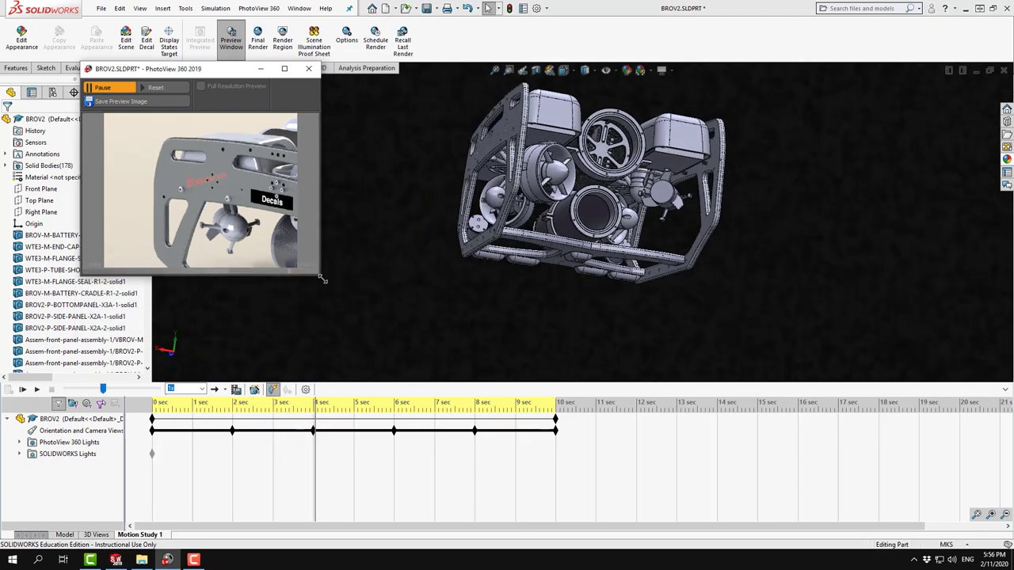
left_click(308, 68)
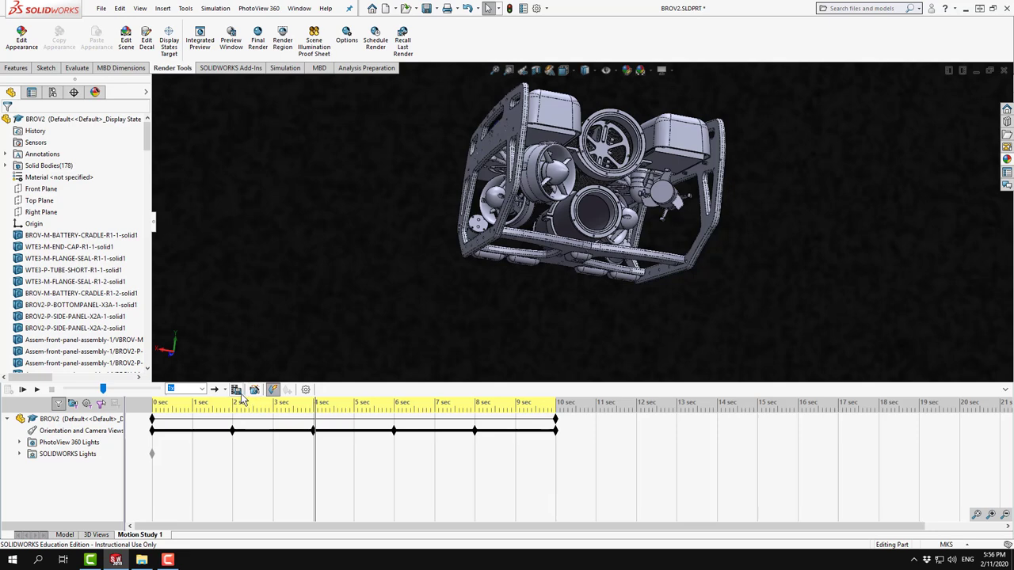
Start saving the animation to file with PhotoView 360 as the renderer and MP4 video as the format
left_click(236, 389)
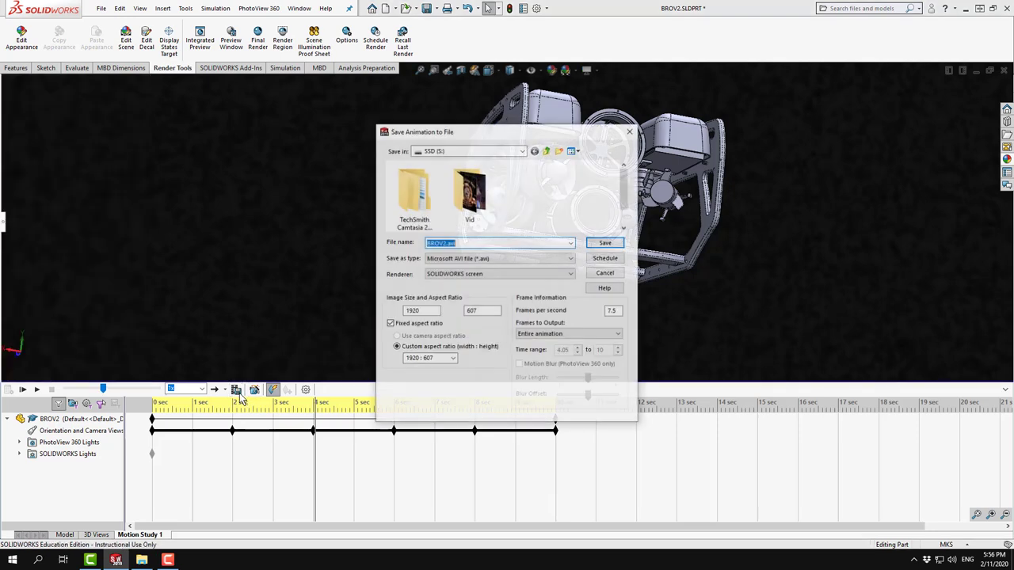
left_click(479, 274)
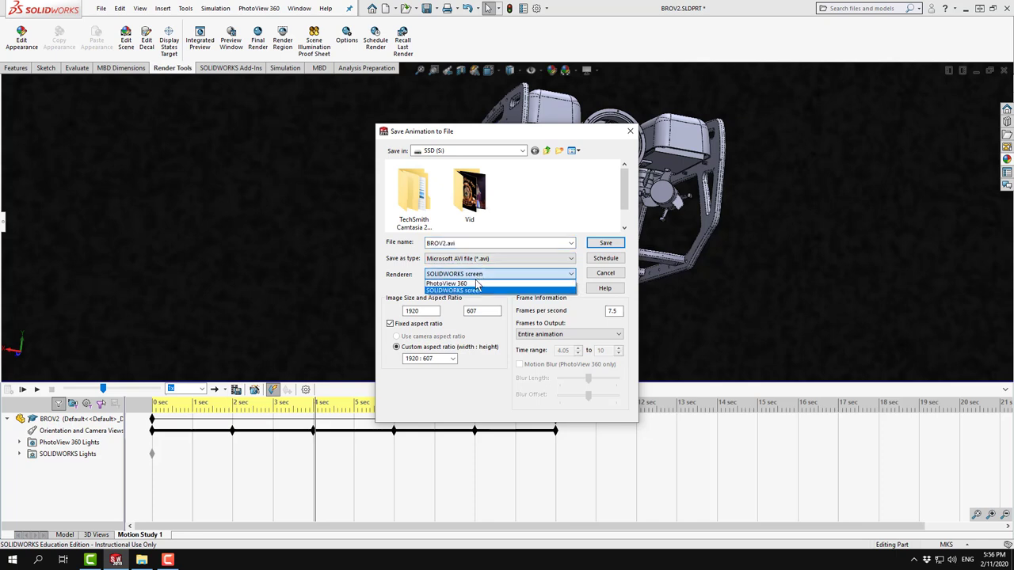
left_click(474, 283)
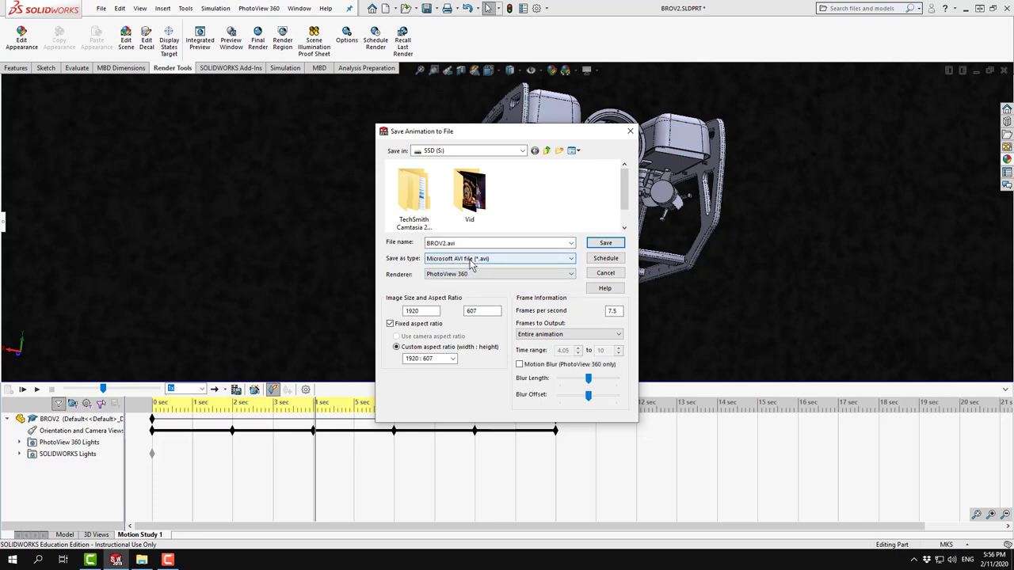
left_click(479, 259)
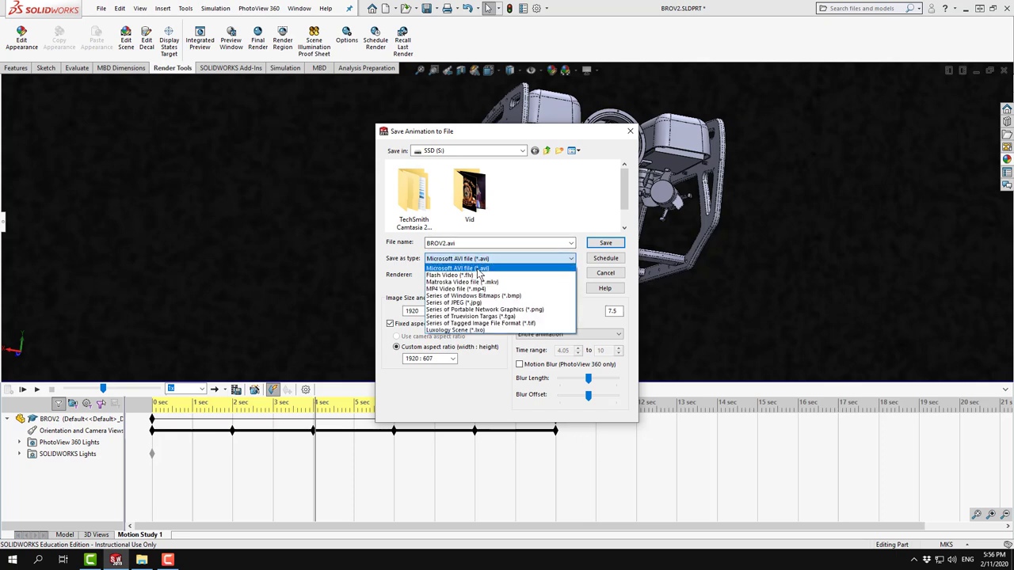
left_click(474, 289)
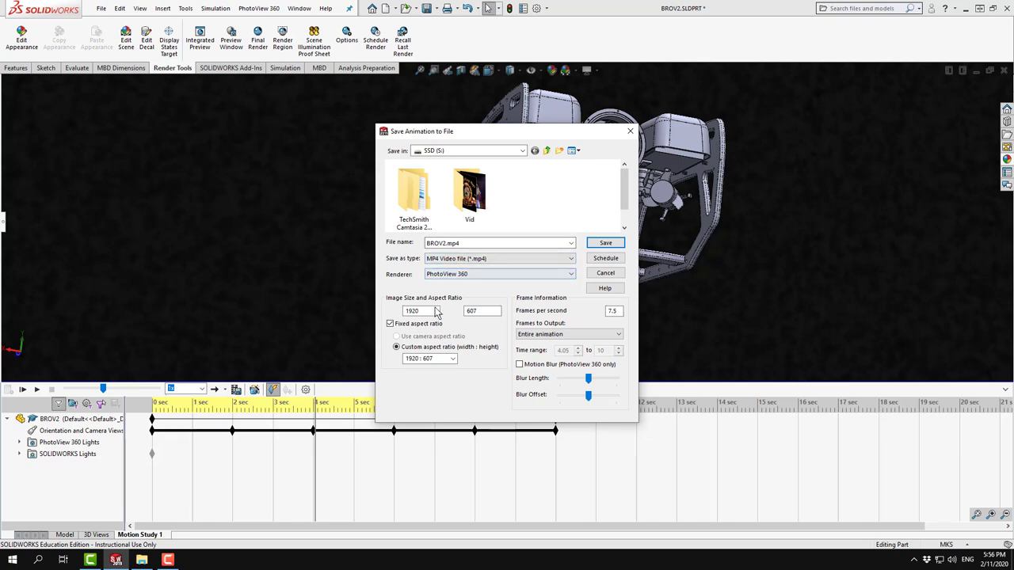
Set the animation image size to 1280 by 720 and close the export settings without saving
left_click_drag(438, 311, 389, 309)
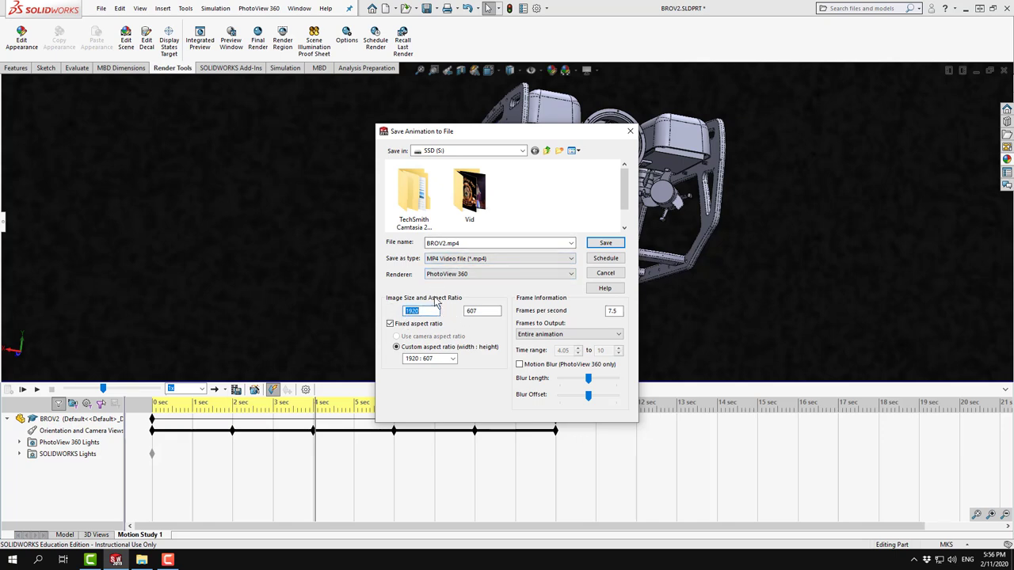
type("1280")
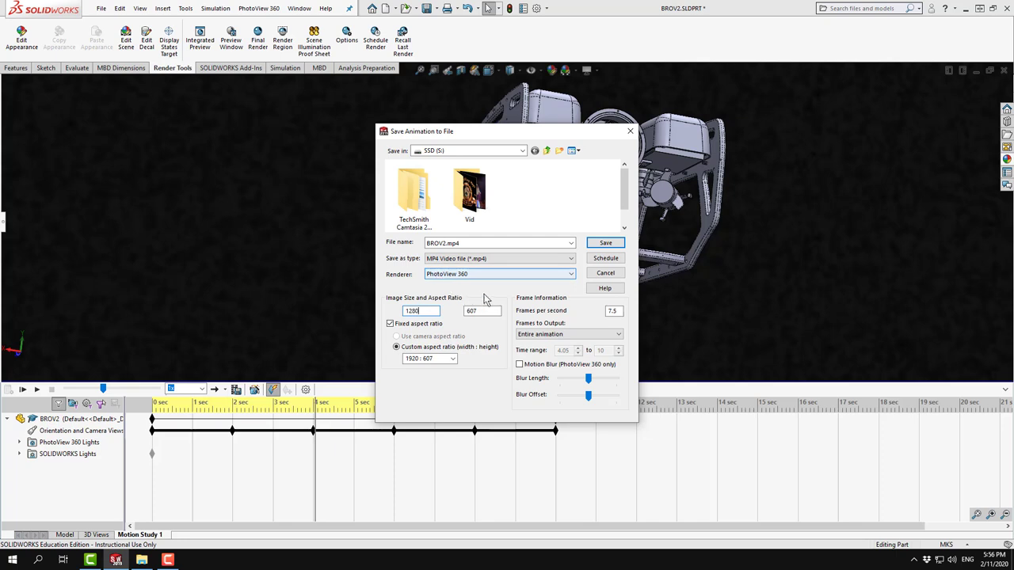
left_click(479, 310)
left_click_drag(479, 311, 466, 315)
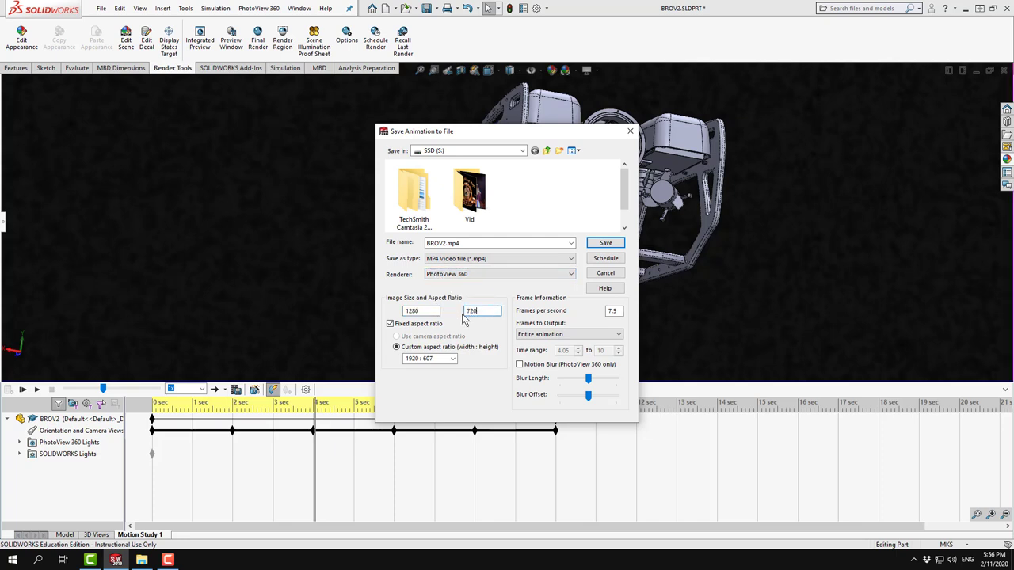
type("720")
left_click(628, 133)
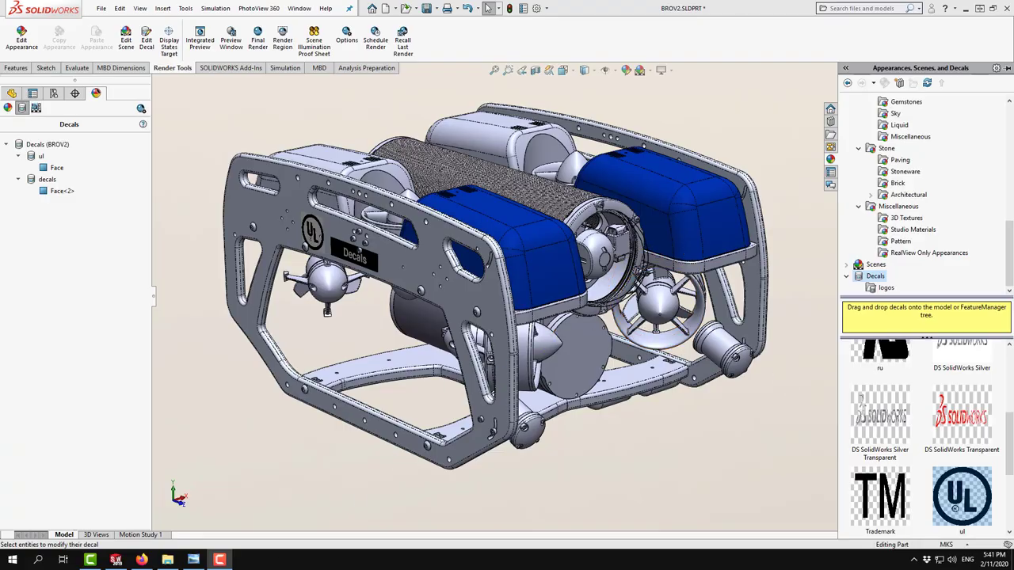
Minimize SOLIDWORKS, view the PhotoV_Gear.png render enlarged in Windows Photo Viewer, and close it
left_click(964, 8)
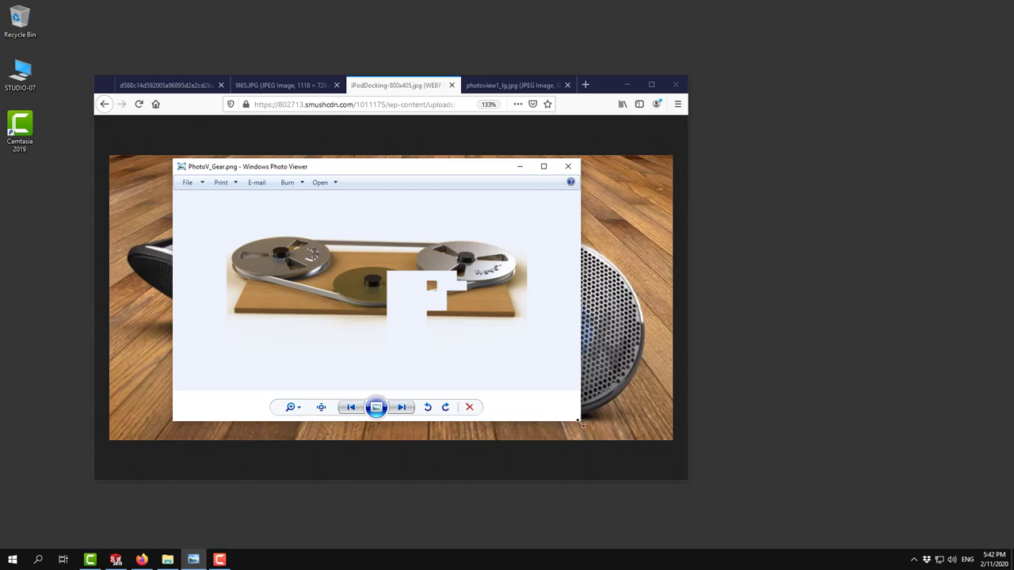
left_click_drag(581, 425, 650, 461)
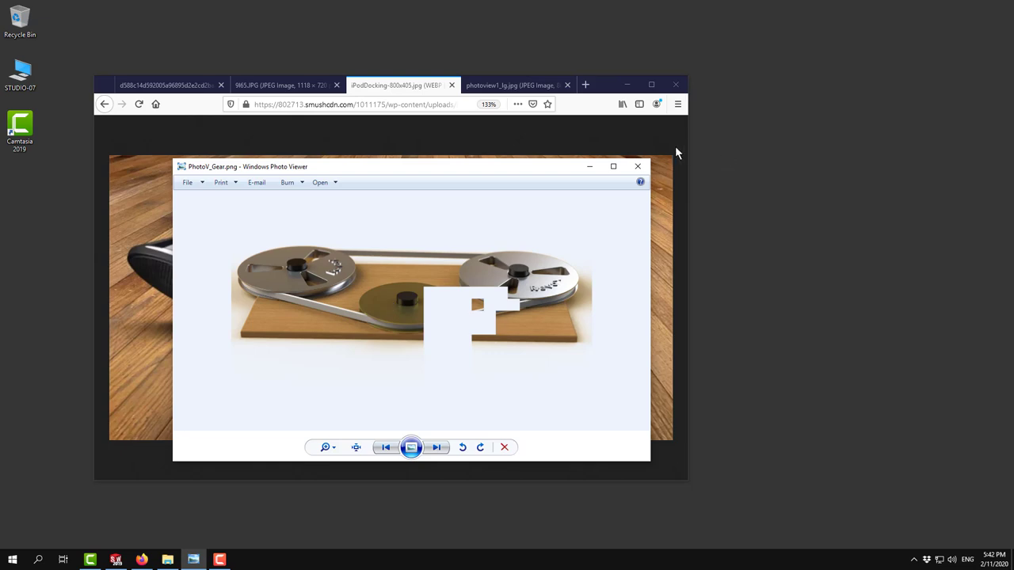
left_click(648, 165)
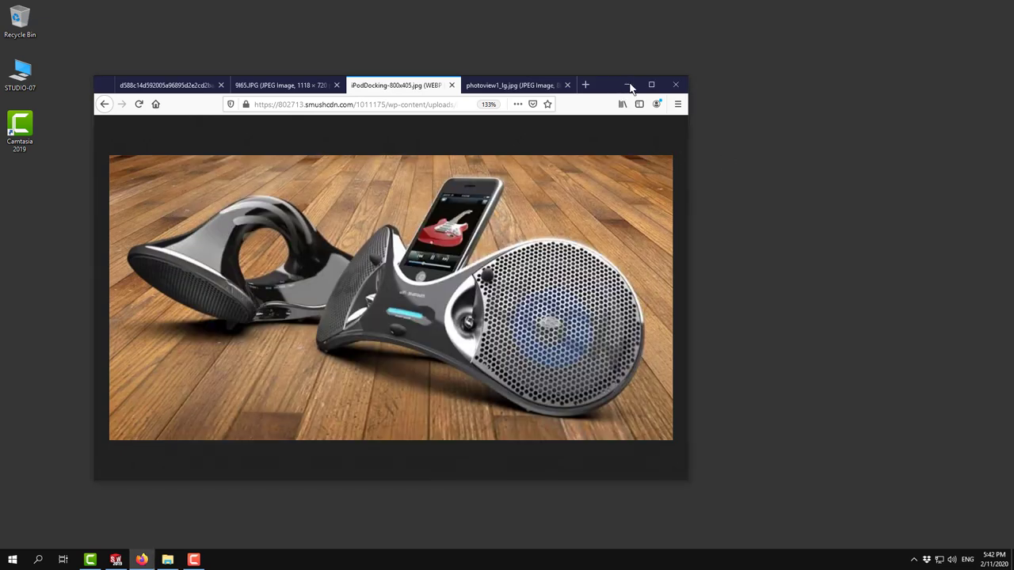
Look through the example product renders in Firefox: the iPod dock, the light bulb, the camera and the watch
left_click_drag(629, 87, 668, 77)
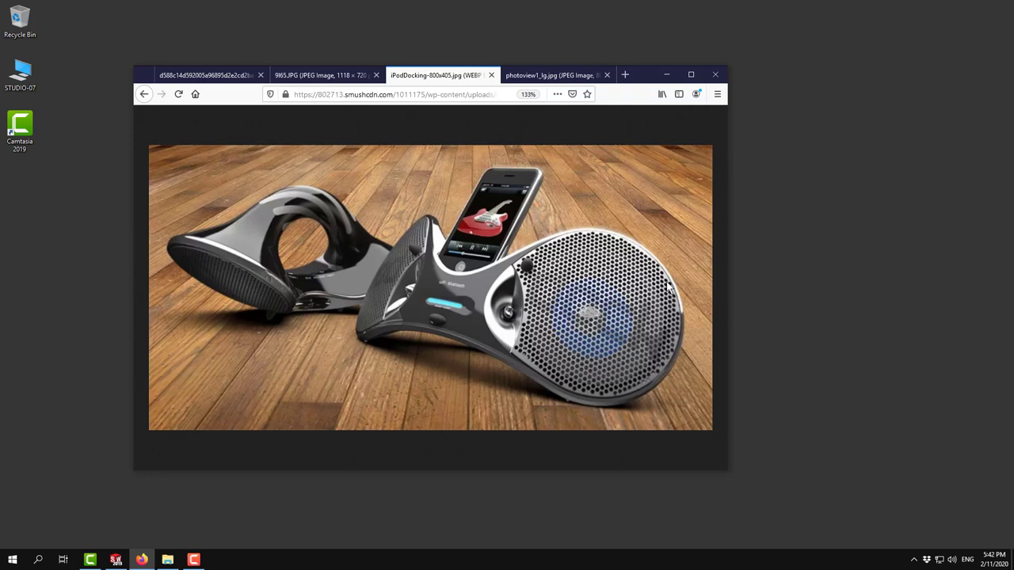
left_click(528, 77)
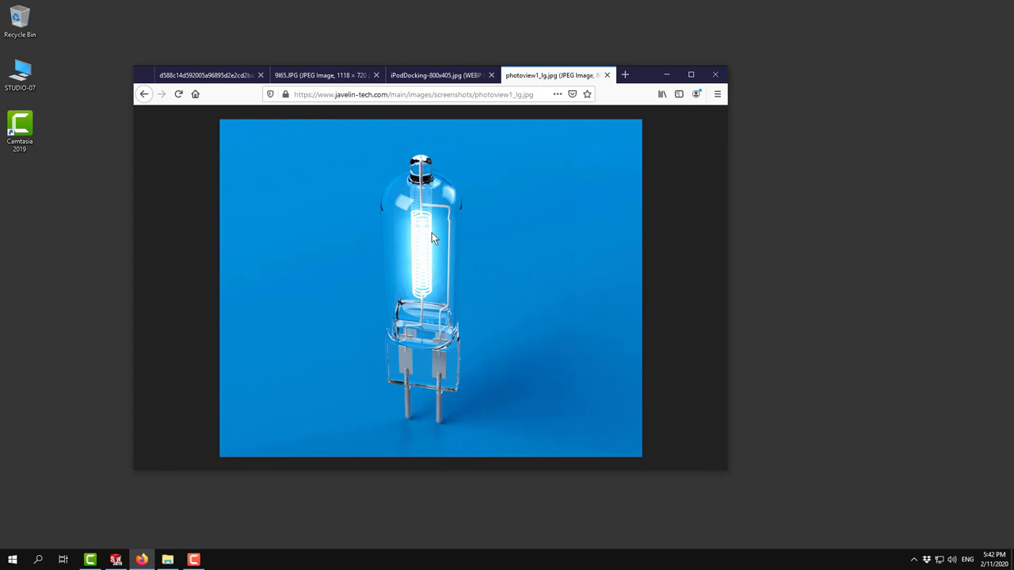
left_click(307, 79)
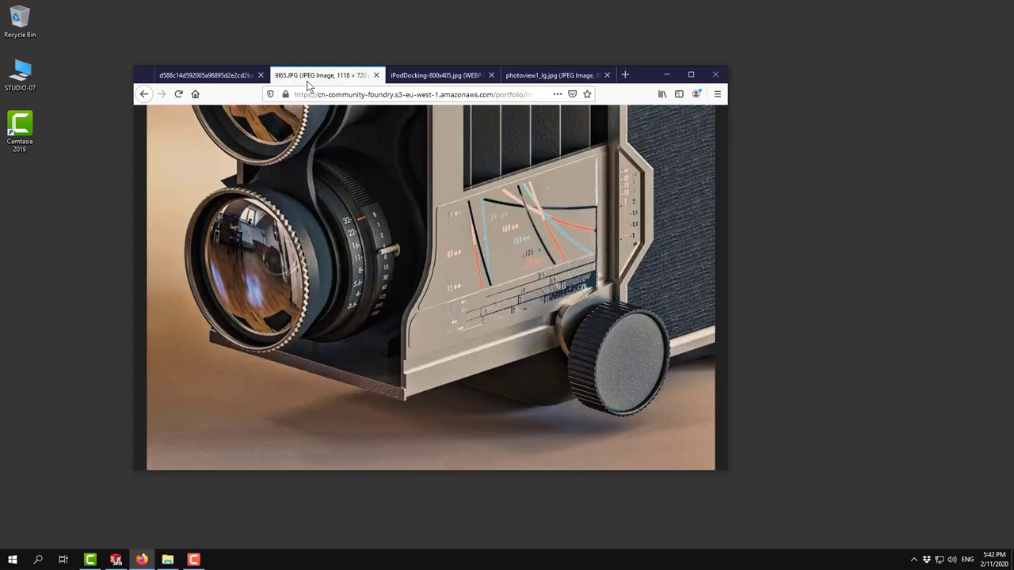
left_click(215, 76)
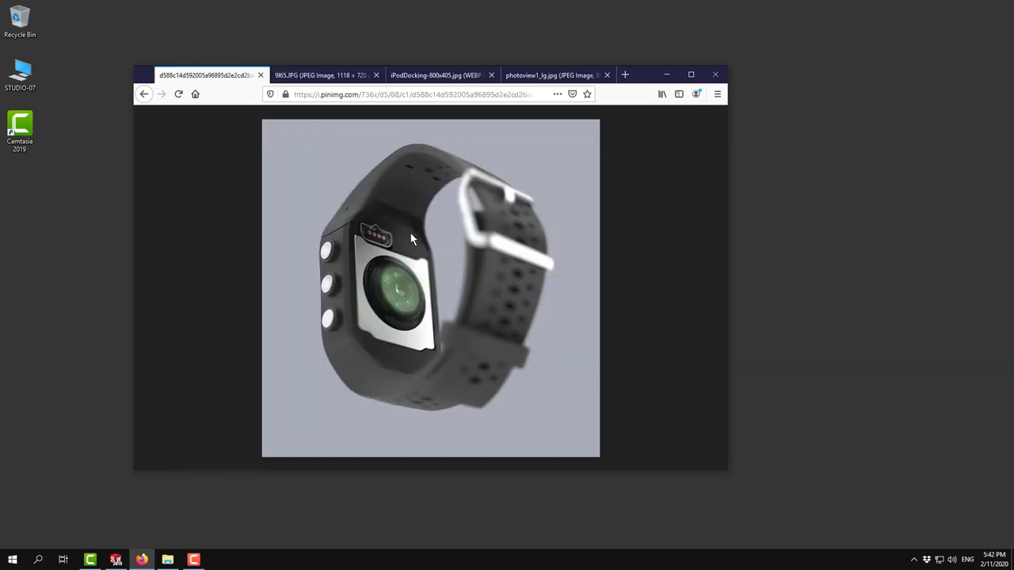